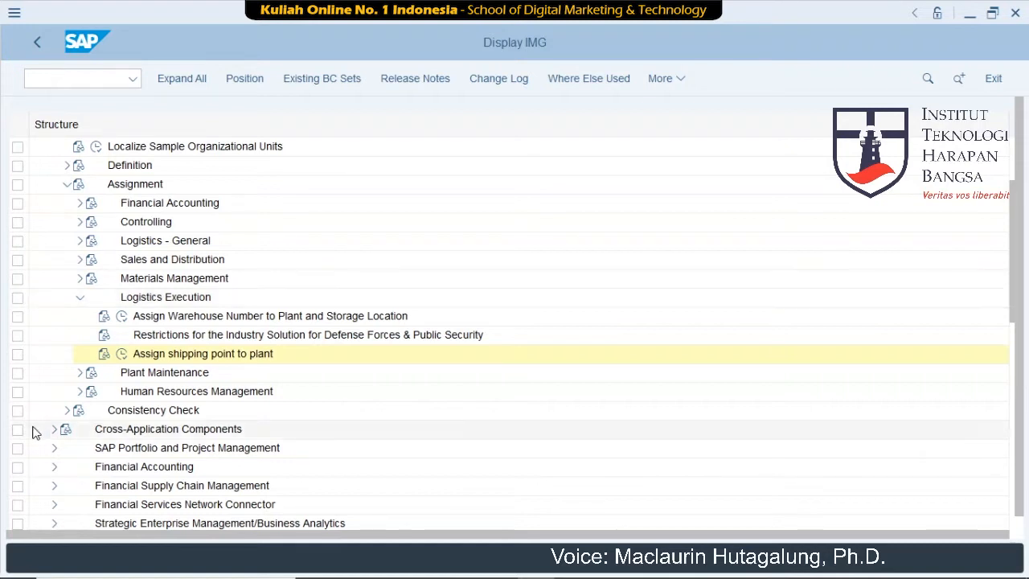
Collapse the Enterprise Structure node in the SAP Customizing Implementation Guide.
scroll(264, 281, up, 3)
scroll(11, 276, up, 1)
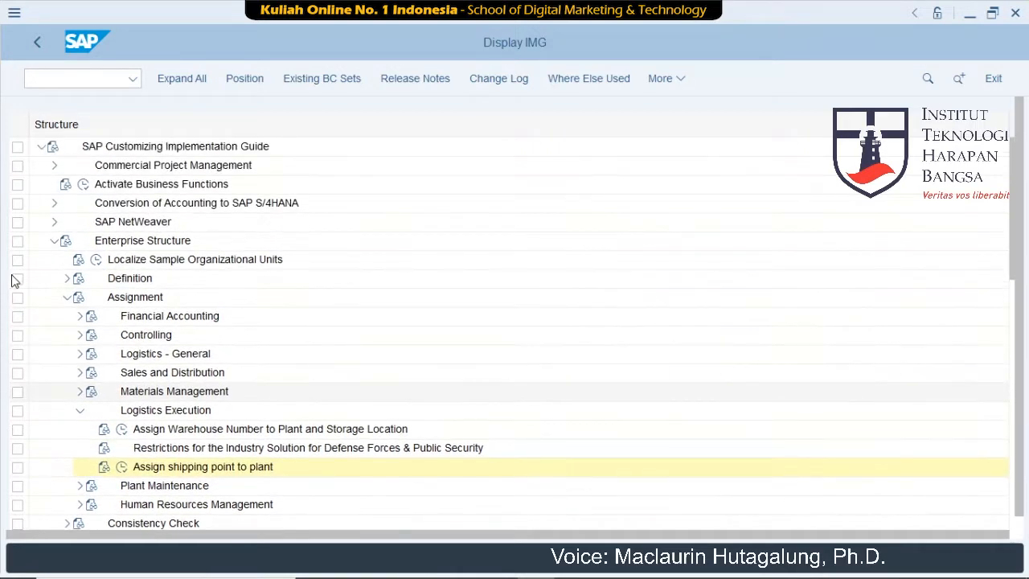
click(54, 241)
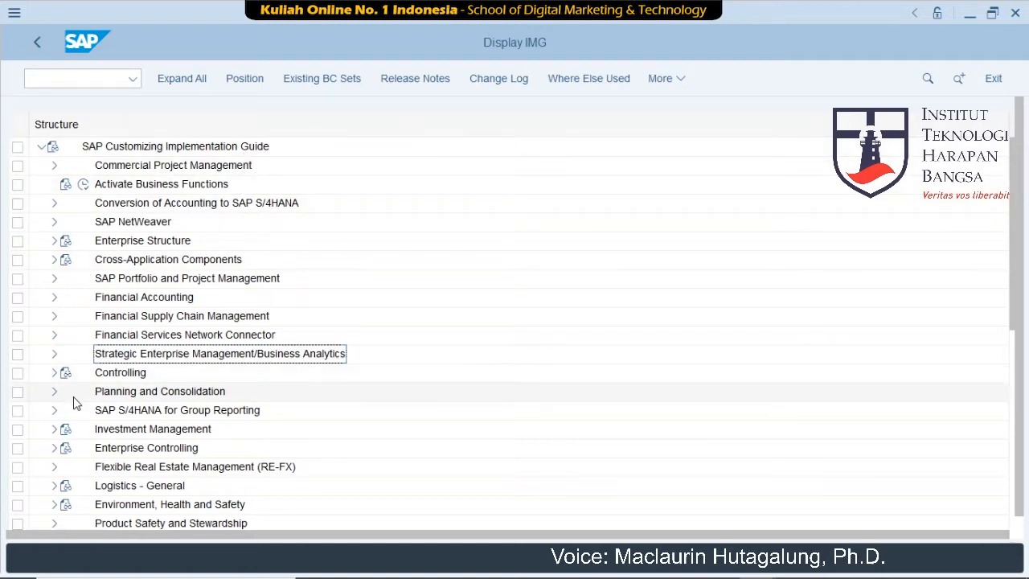
Open Configure Automatic Postings under Materials Management, Valuation and Account Assignment, Account Determination, Account Determination Without Wizard.
scroll(76, 400, down, 2)
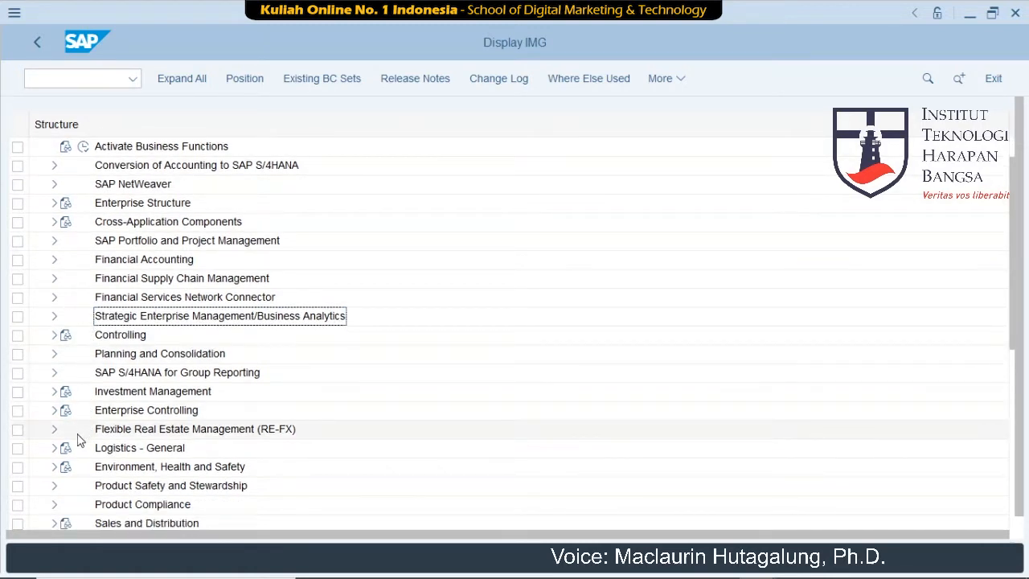
scroll(77, 436, down, 2)
scroll(63, 483, down, 3)
click(54, 448)
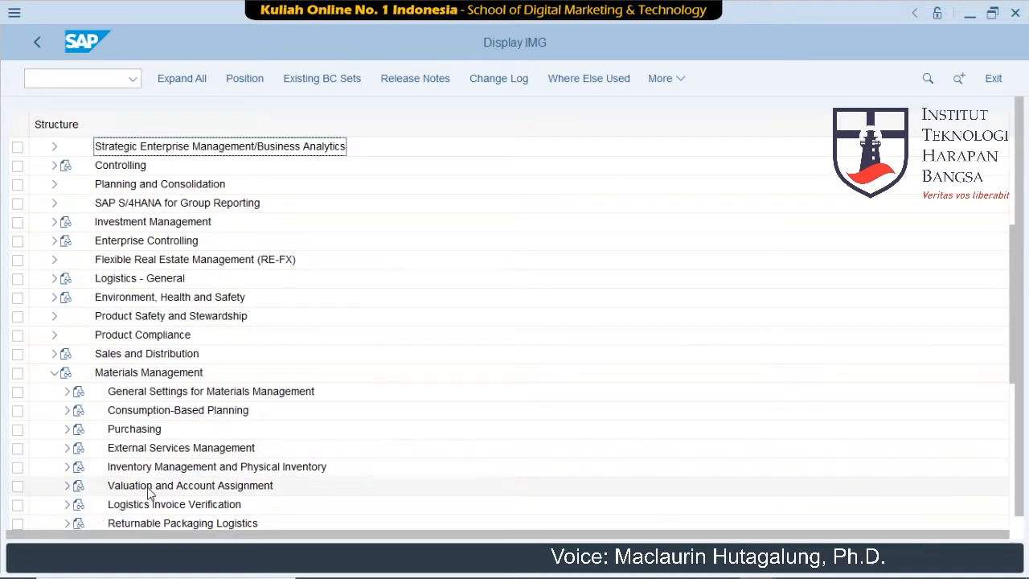
click(67, 487)
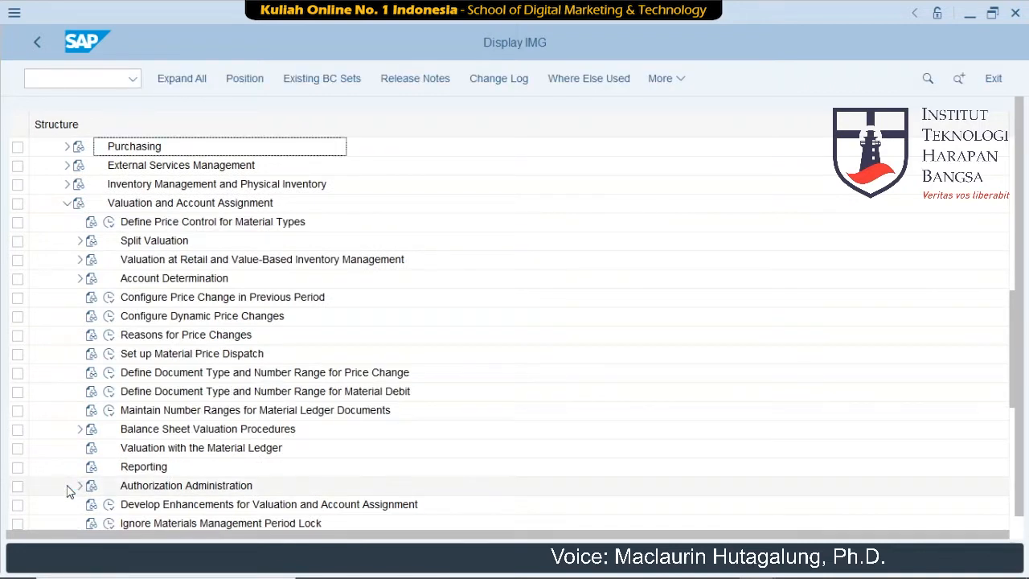
click(80, 279)
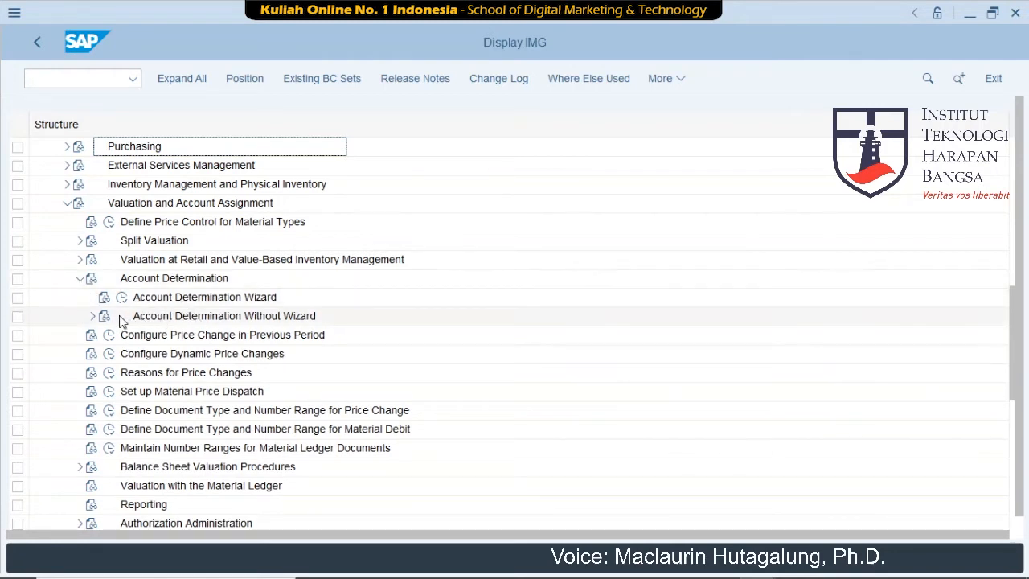
click(92, 318)
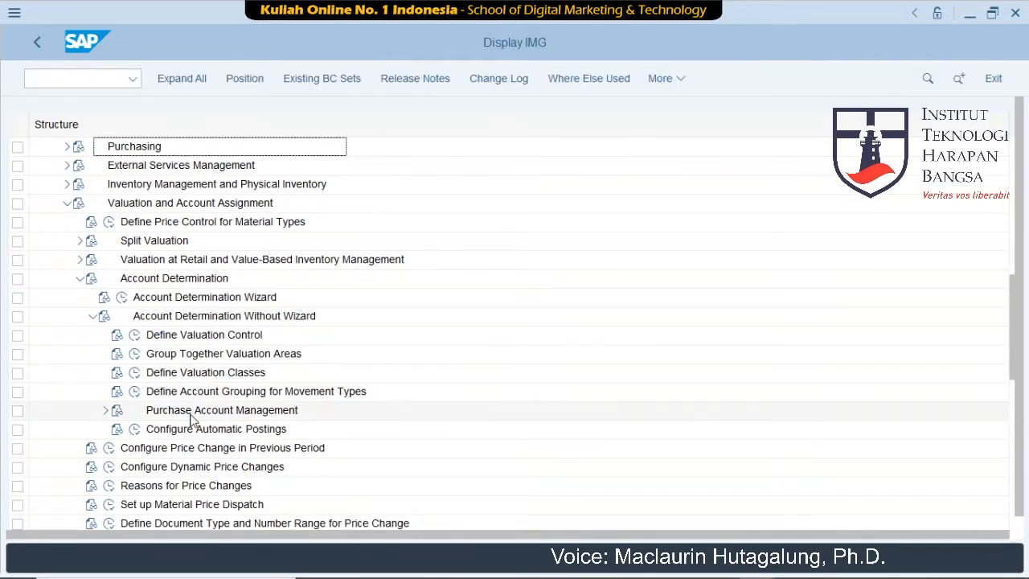
click(134, 429)
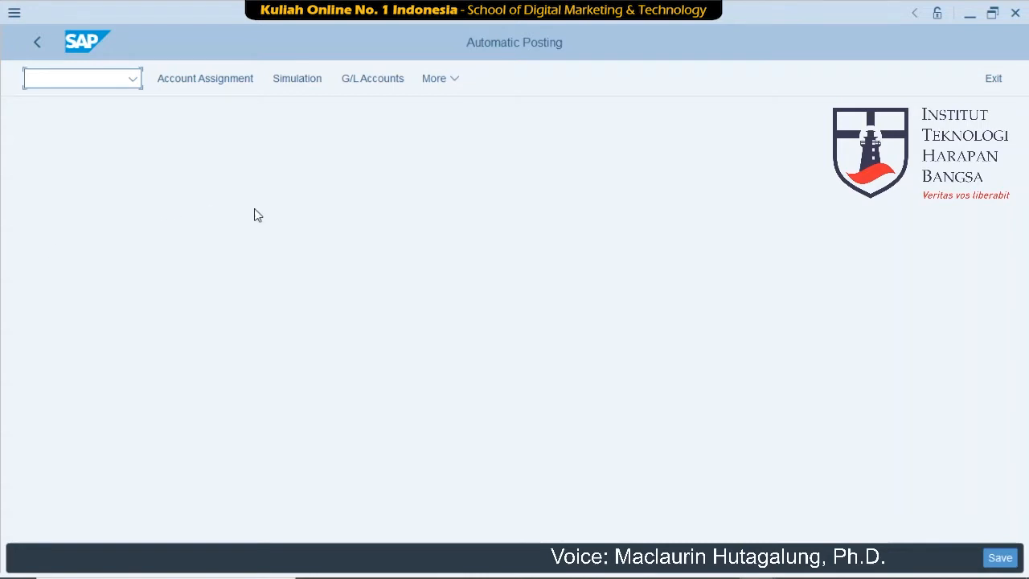
Display the account assignment procedures and open transaction GBB, Offsetting entry for inventory posting.
click(207, 80)
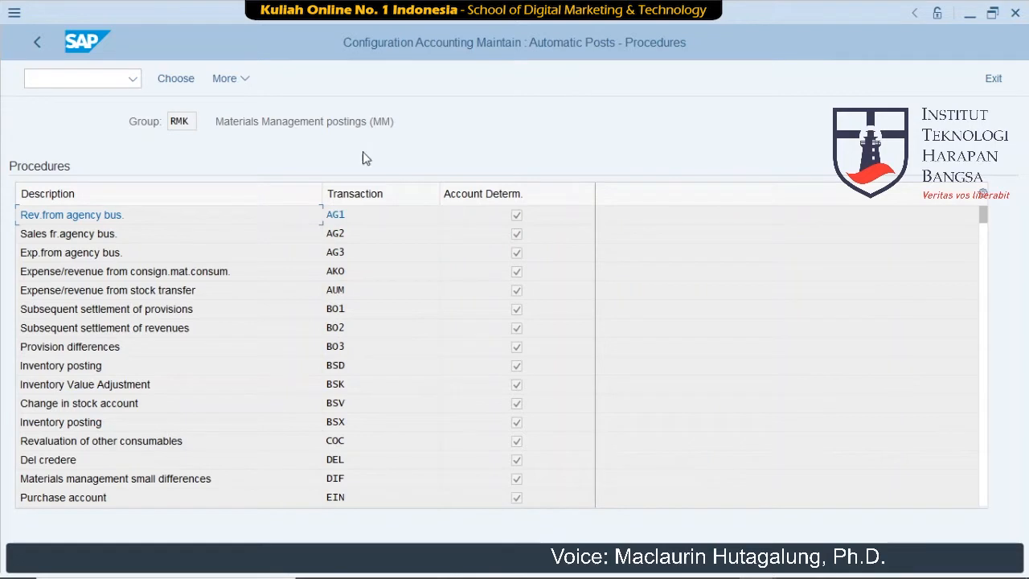
scroll(269, 386, down, 1)
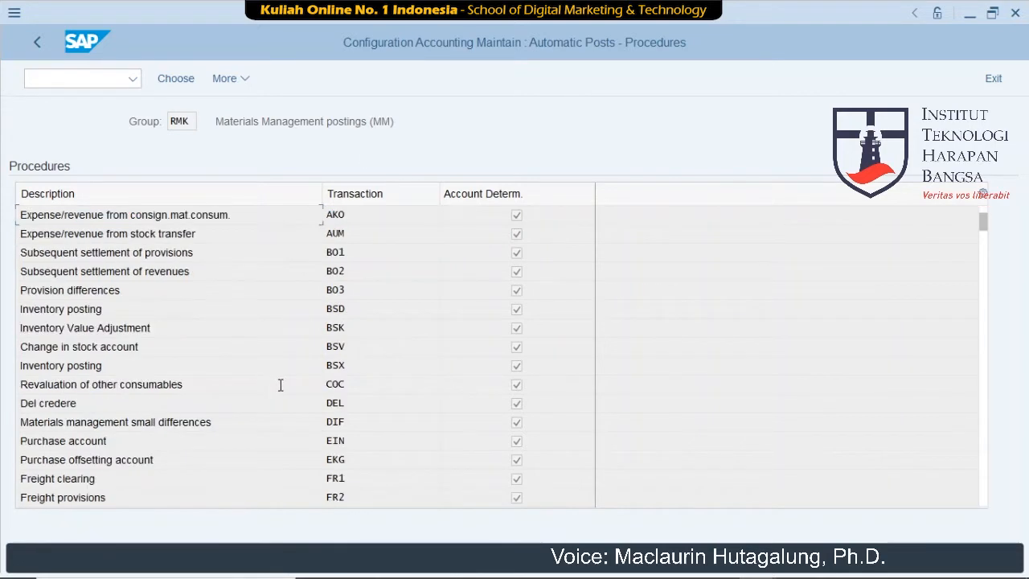
scroll(280, 384, down, 1)
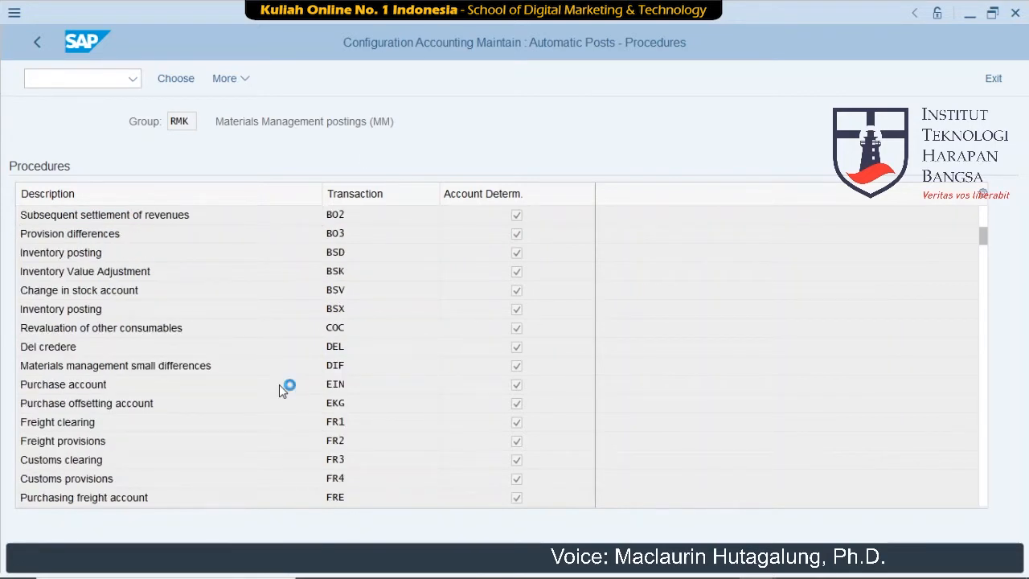
scroll(323, 229, down, 1)
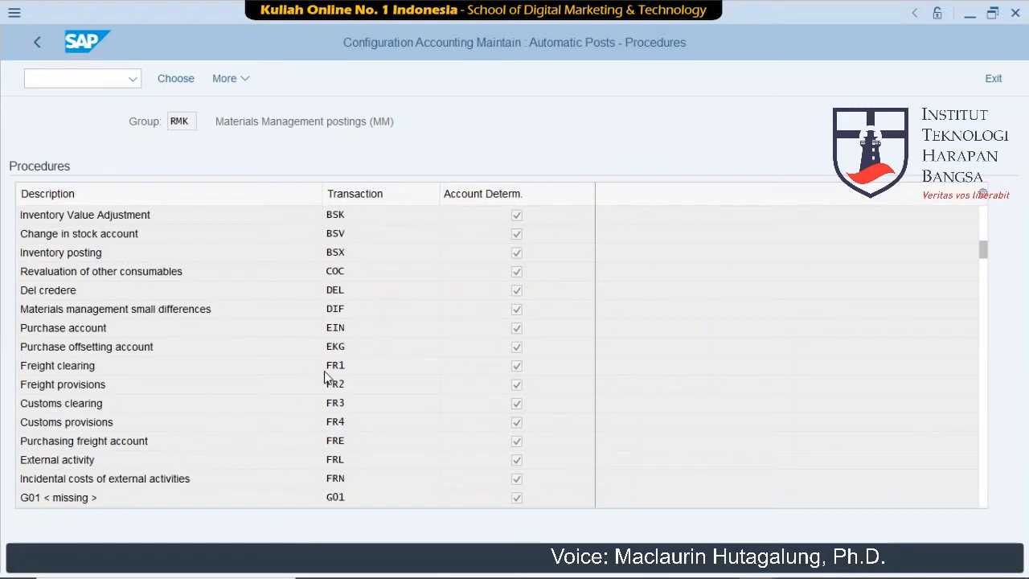
scroll(326, 379, down, 1)
scroll(329, 366, down, 1)
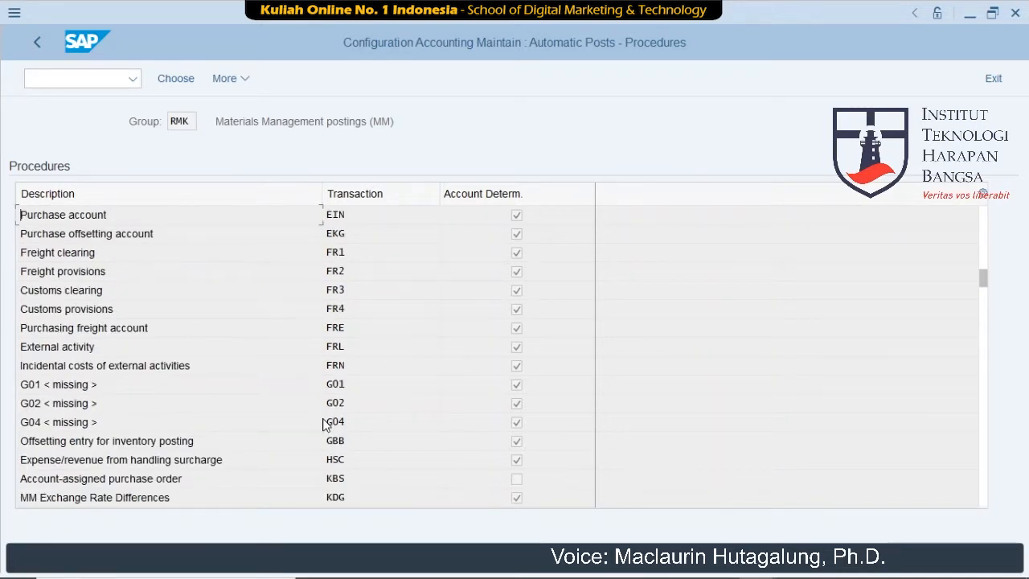
scroll(320, 442, down, 1)
click(335, 384)
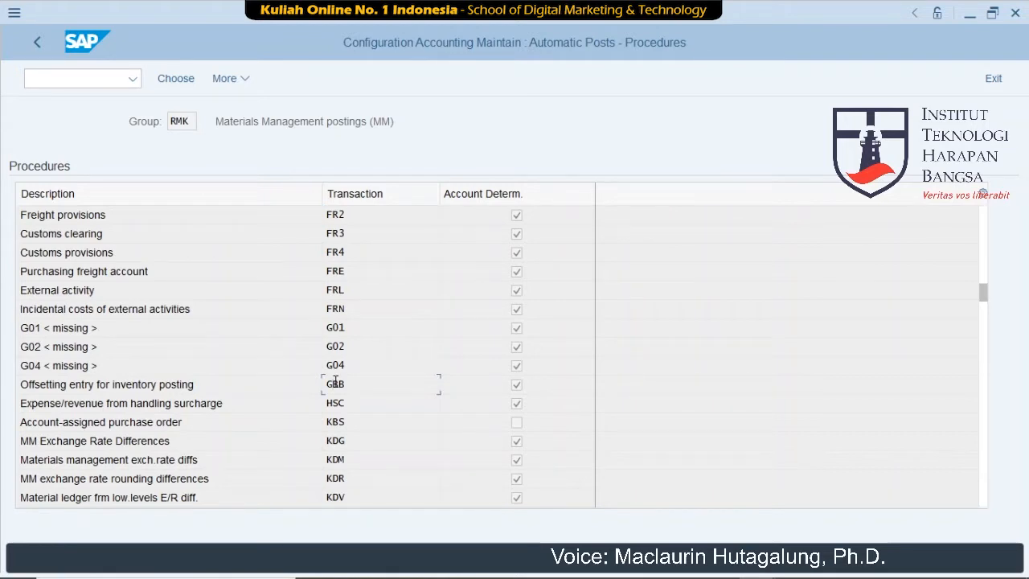
double_click(333, 385)
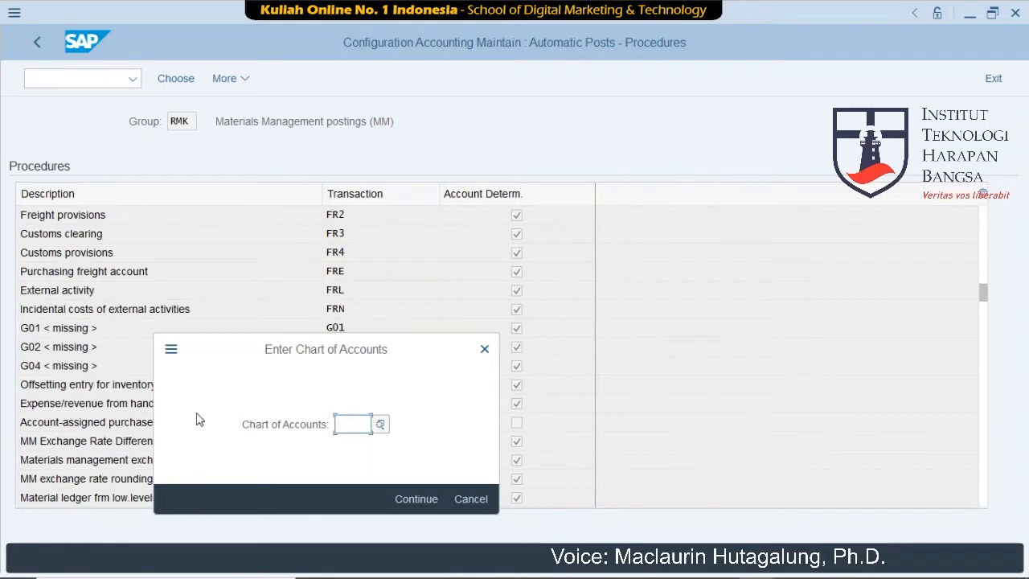
Choose chart of accounts GLZZ for the GBB procedure and continue to its rules.
text(GLZZ)
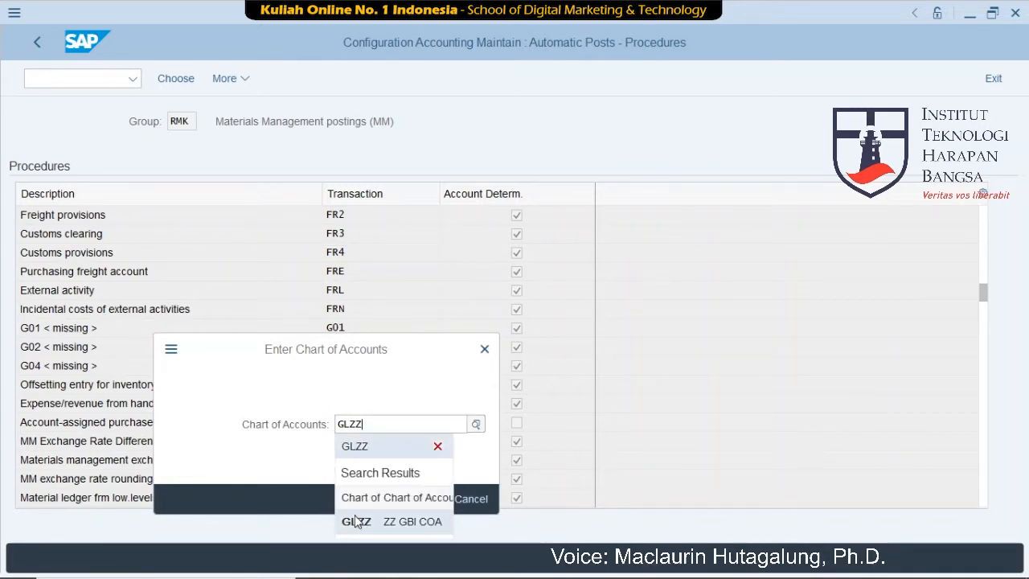
click(358, 525)
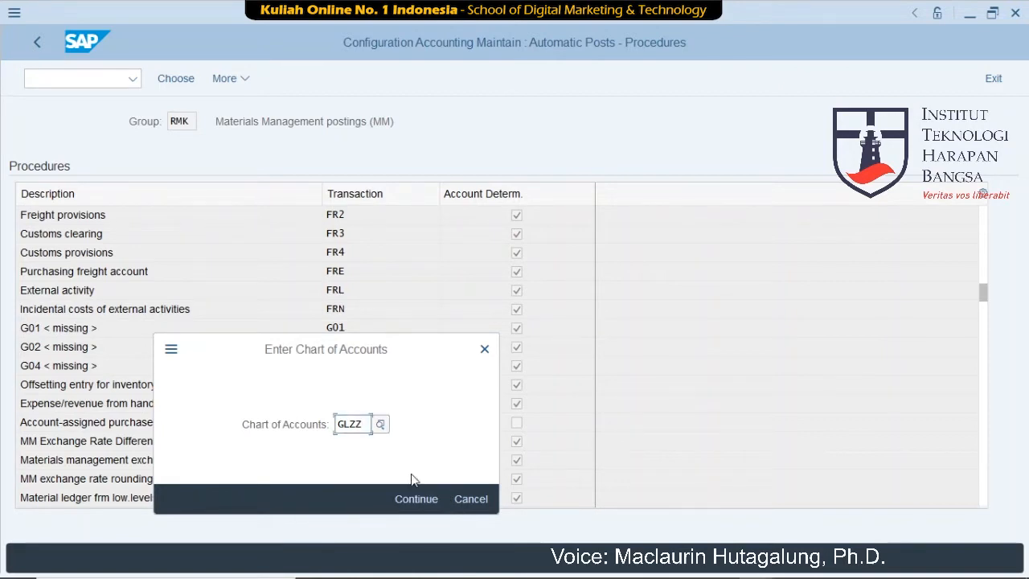
click(418, 499)
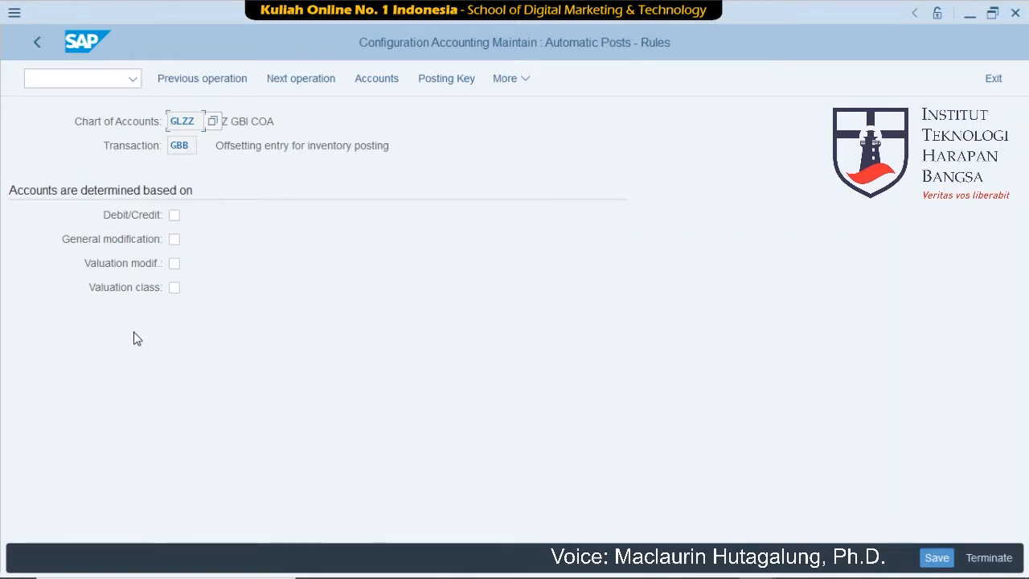
Base GBB account determination on general modification, valuation modification and valuation class, and save the rules.
click(174, 241)
click(176, 266)
click(175, 288)
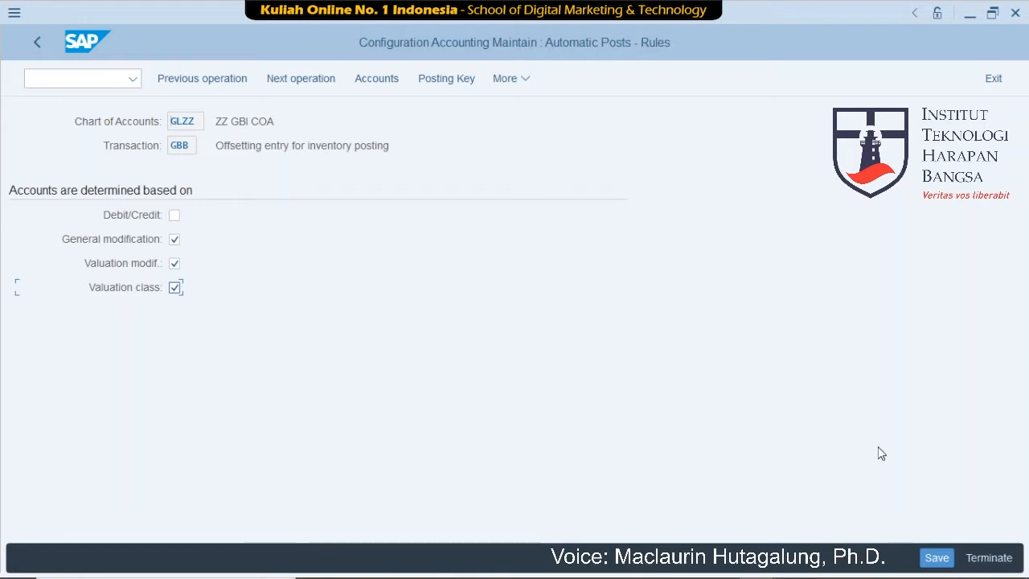
click(935, 558)
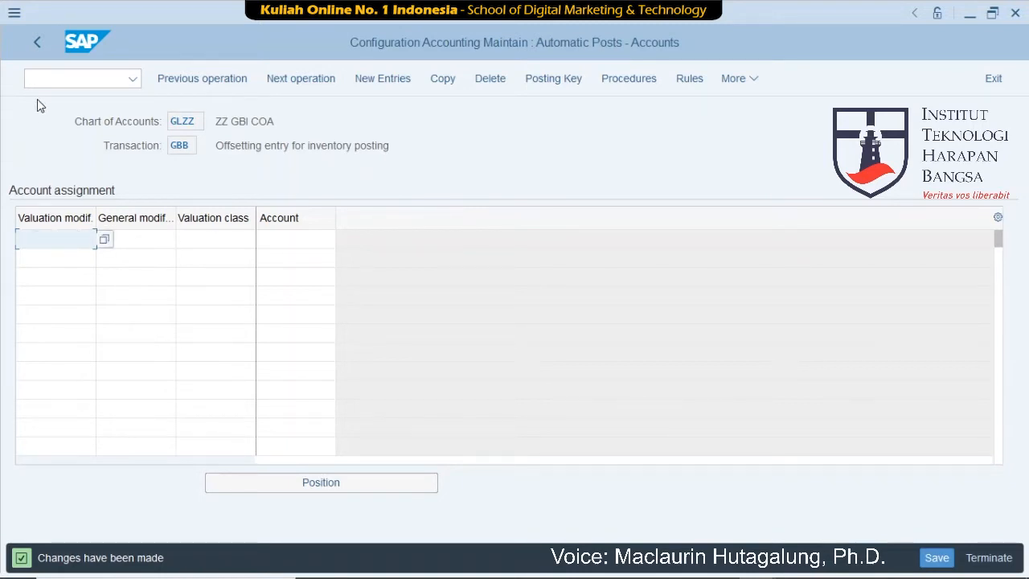
Add a GBB account assignment with valuation modification 0001, general modification VAX, valuation class 3100 and G/L account 780000.
text(0001)
key(Tab)
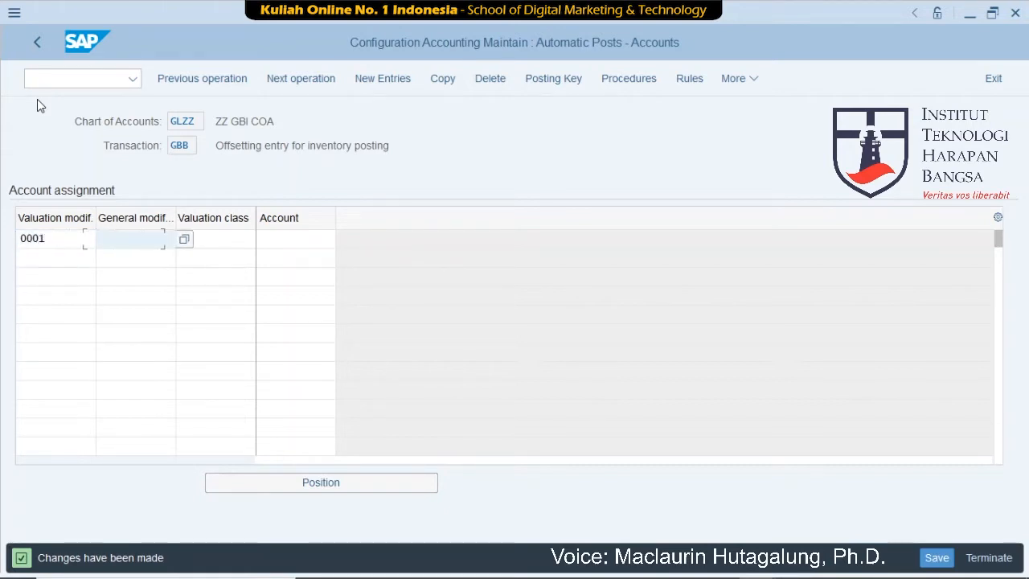
text(VAX)
key(Tab)
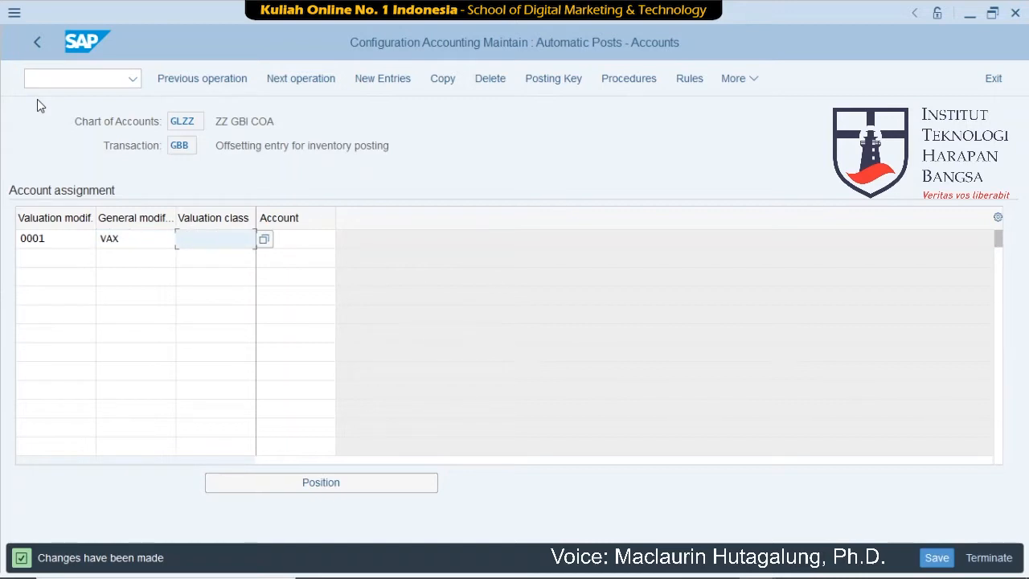
text(3100)
key(Tab)
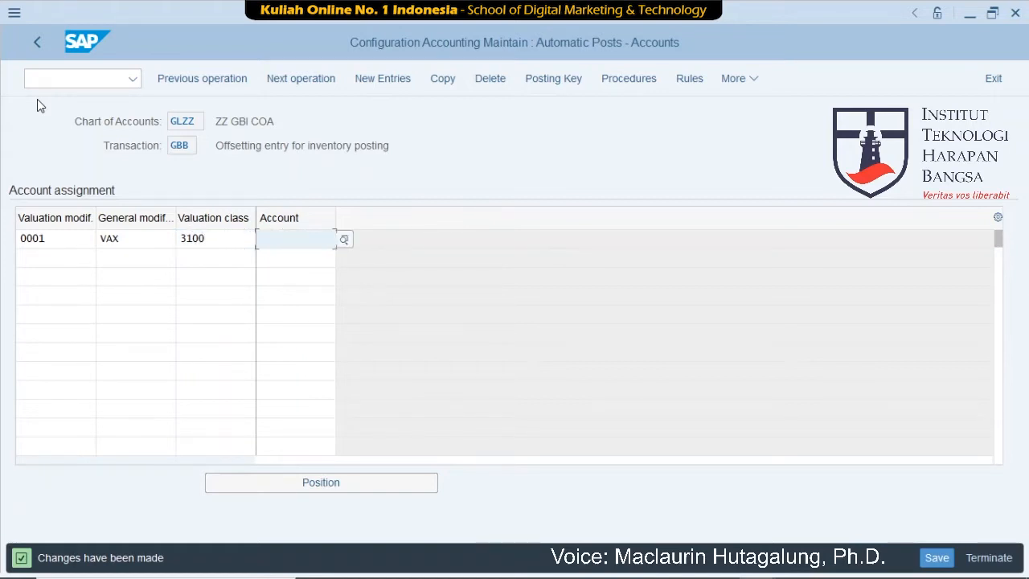
text(780000)
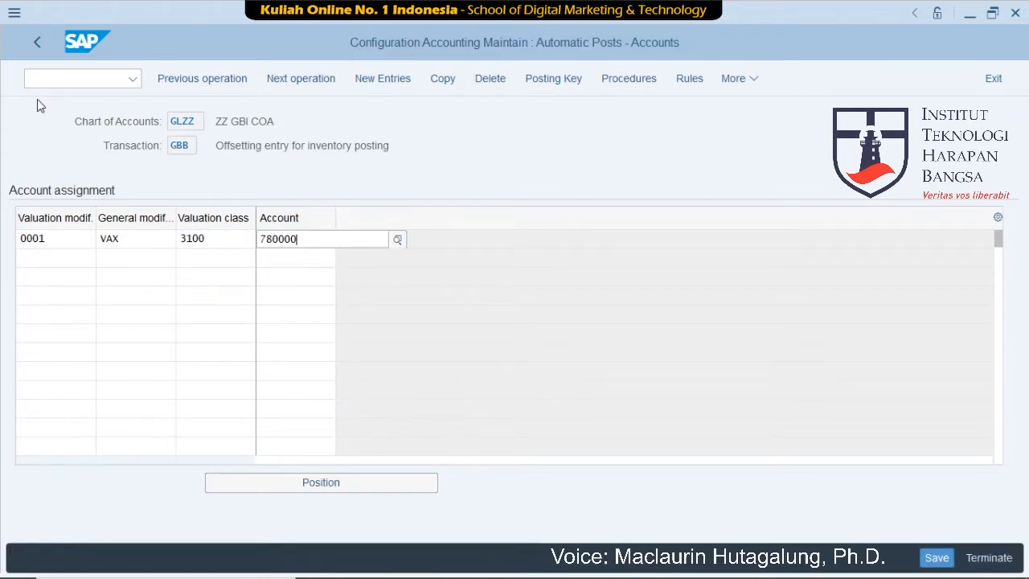
key(Return)
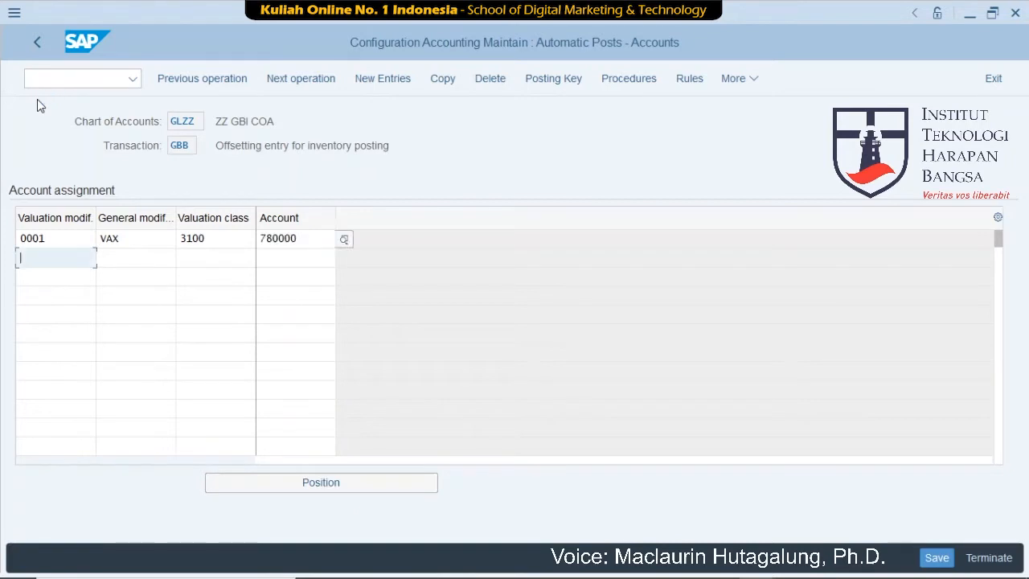
Add a second GBB assignment with valuation modification 0001, general modification VAX, valuation class 7920 and G/L account 780000.
text(0001)
key(Tab)
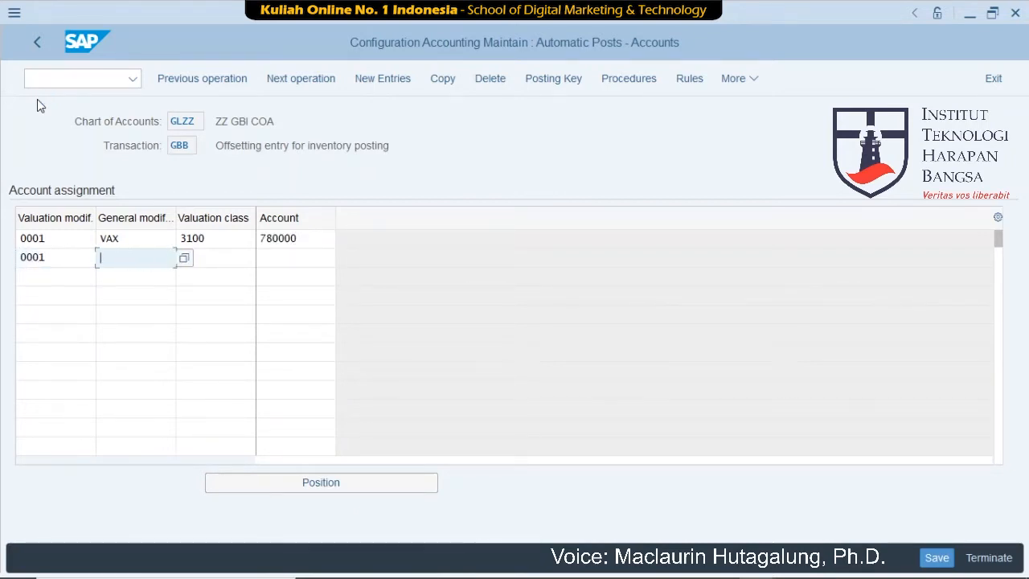
text(VAX)
key(Tab)
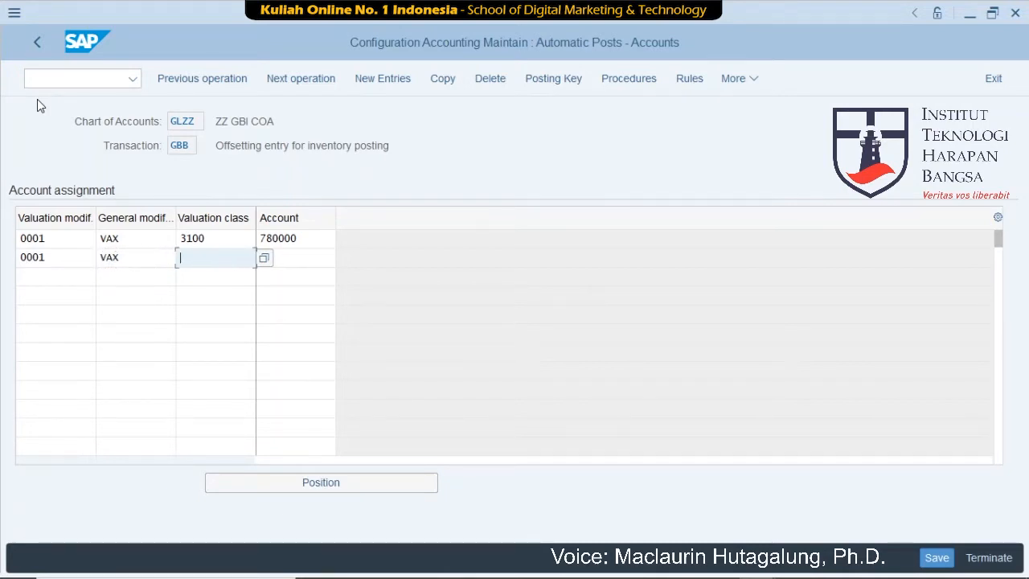
text(7920)
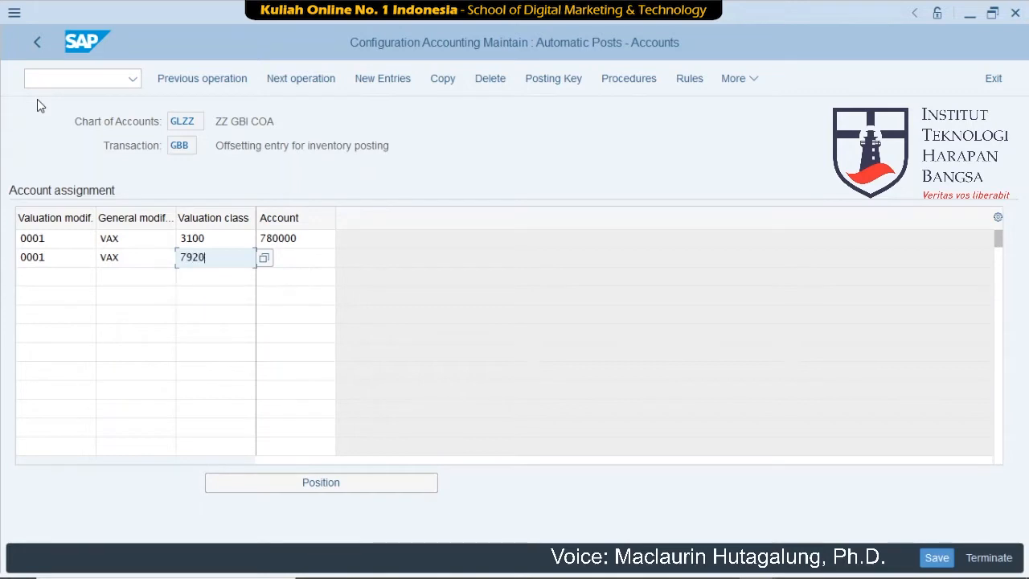
key(Tab)
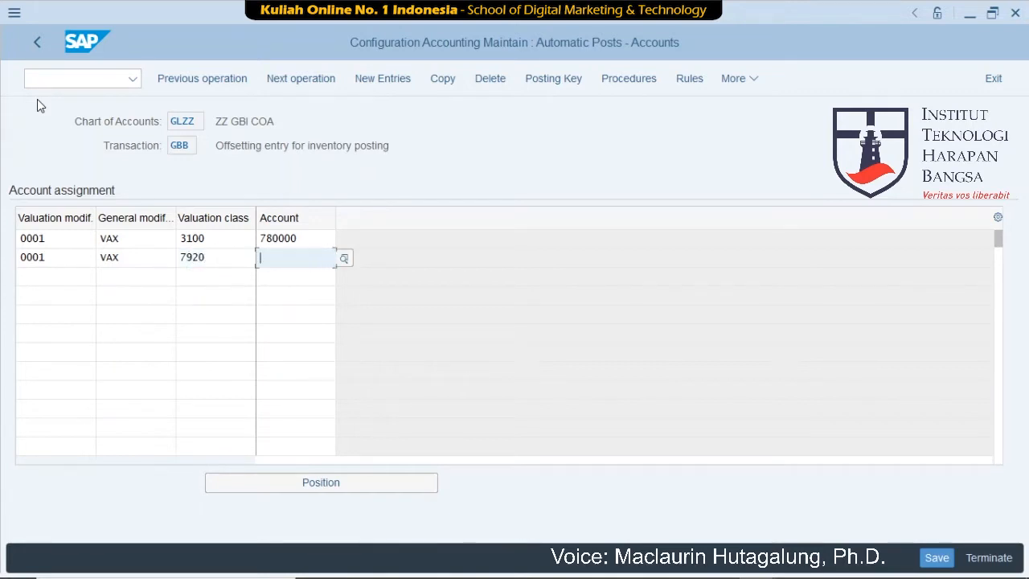
text(780000)
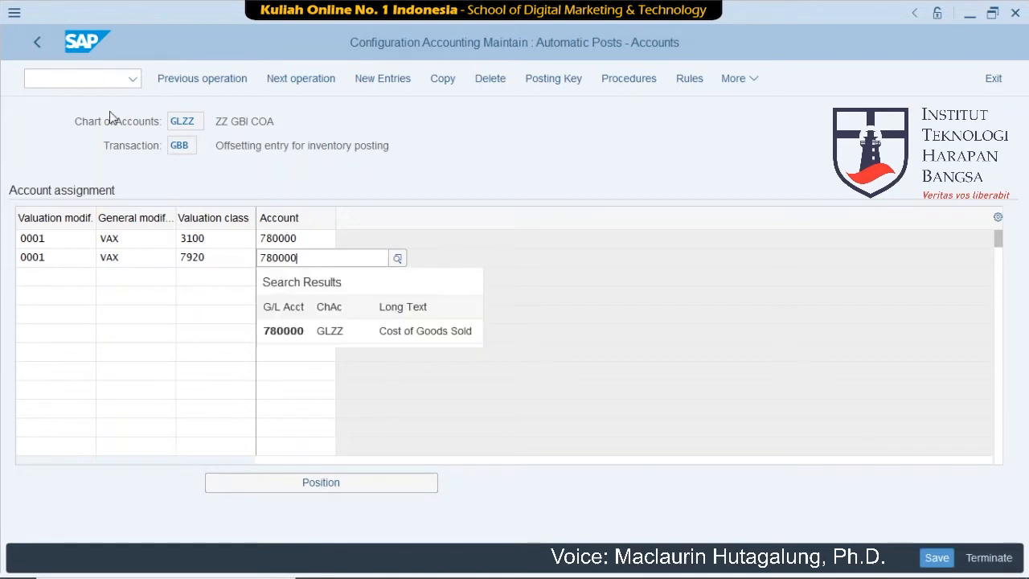
click(333, 332)
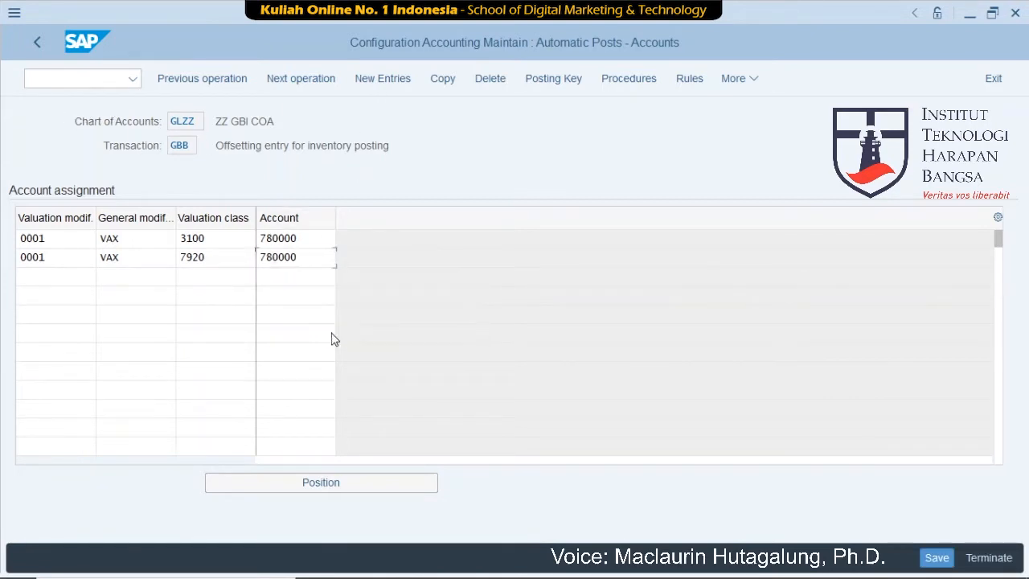
Save the GBB account assignments and return to the implementation guide structure.
click(286, 275)
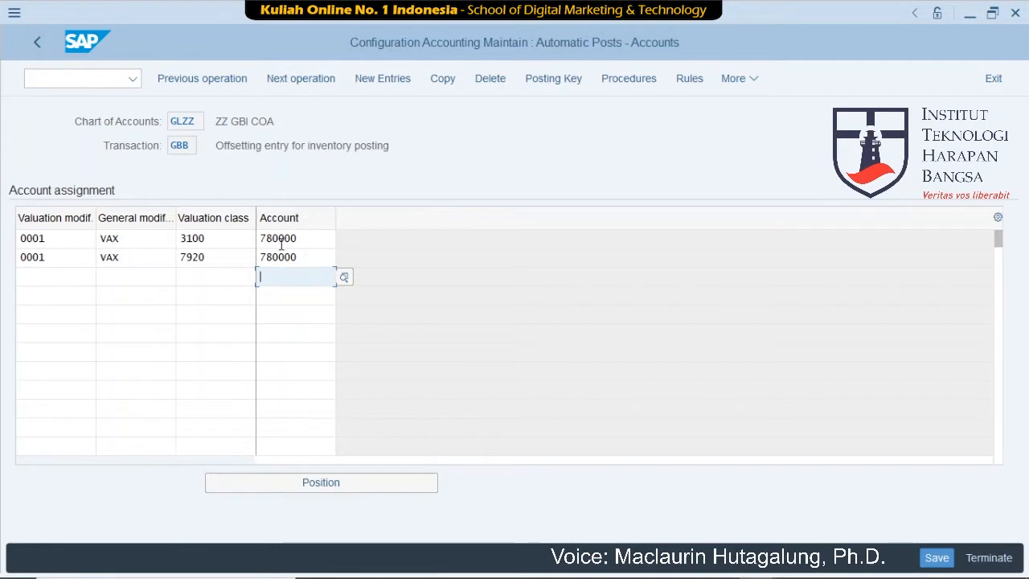
click(935, 557)
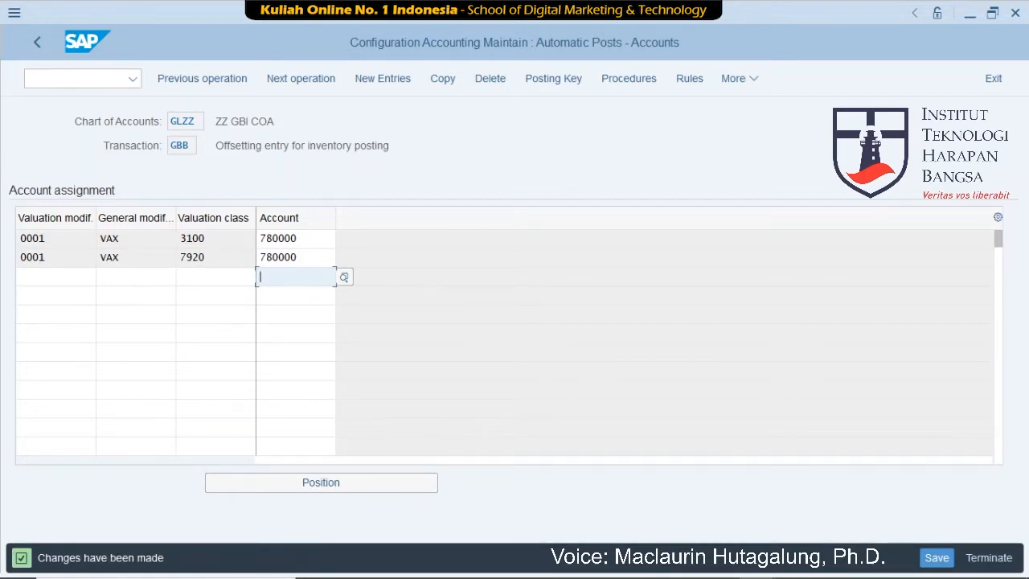
click(37, 47)
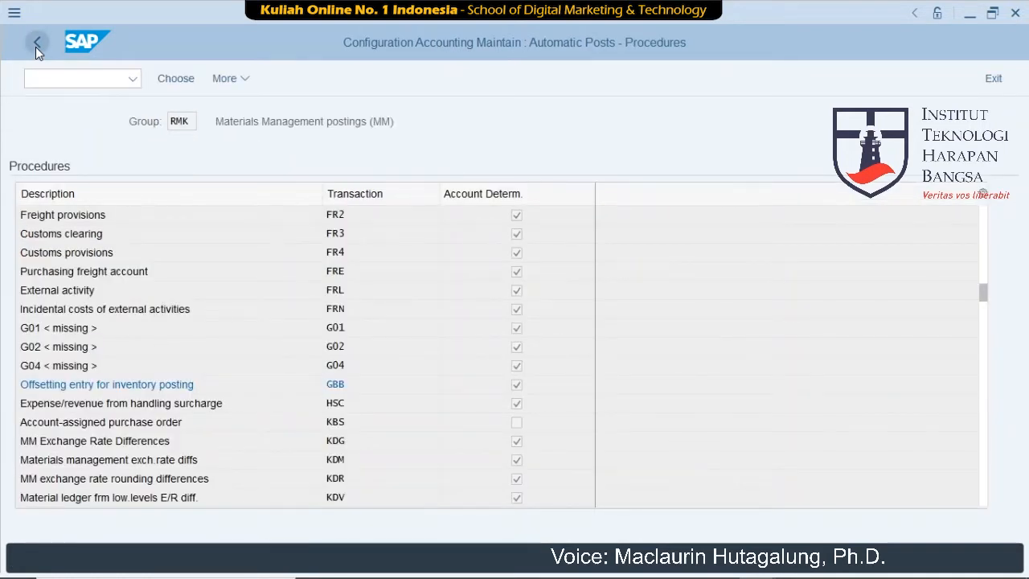
click(36, 47)
click(36, 48)
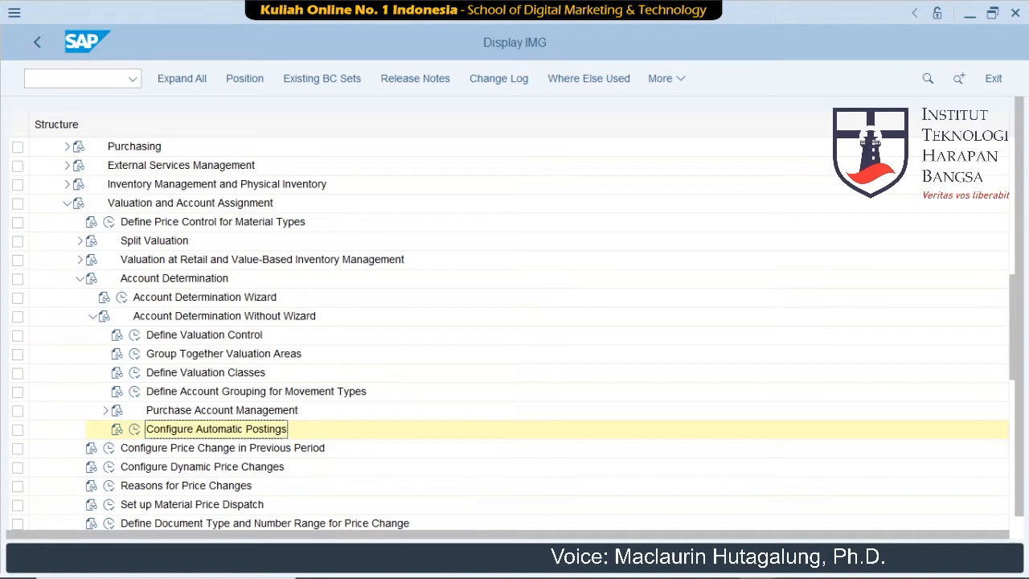
Collapse Valuation and Account Assignment and its parent Materials Management in the implementation guide structure.
click(67, 203)
scroll(67, 216, up, 3)
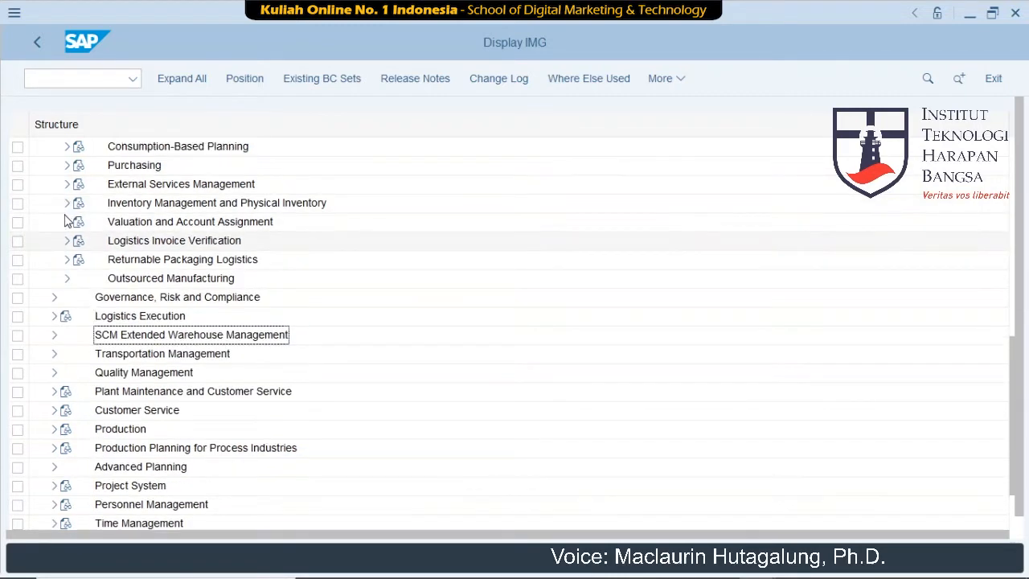
scroll(68, 218, up, 4)
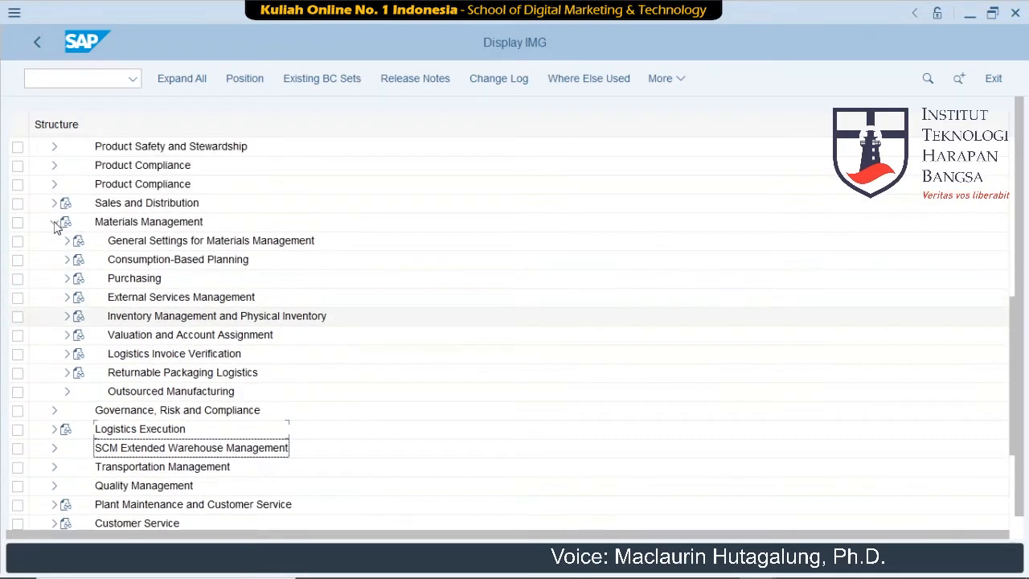
click(54, 223)
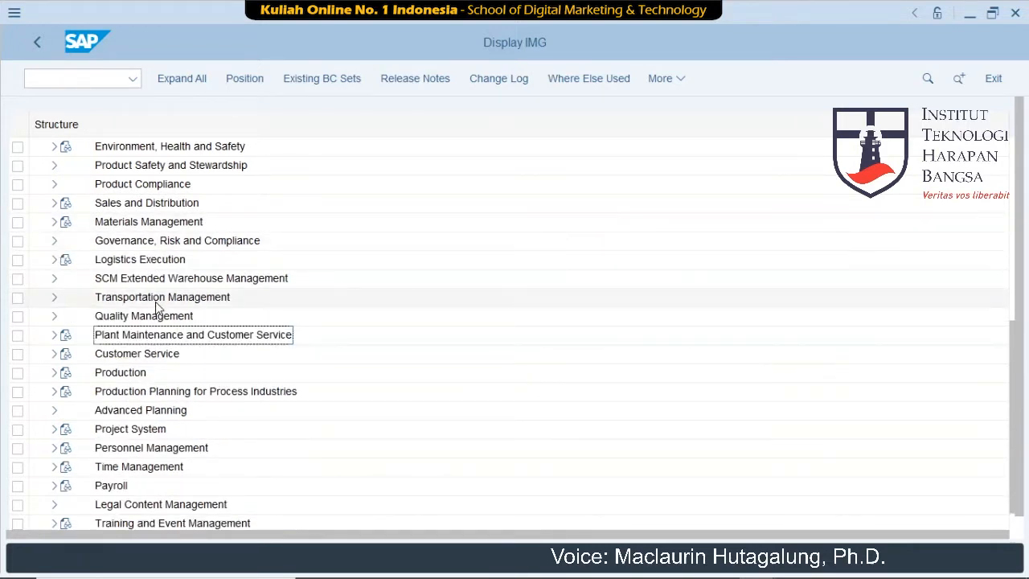
Open Maintain Automatic Account Assignment of Revenue Elements under Enterprise Controlling, Profit Center Accounting, Actual Postings.
scroll(157, 308, up, 4)
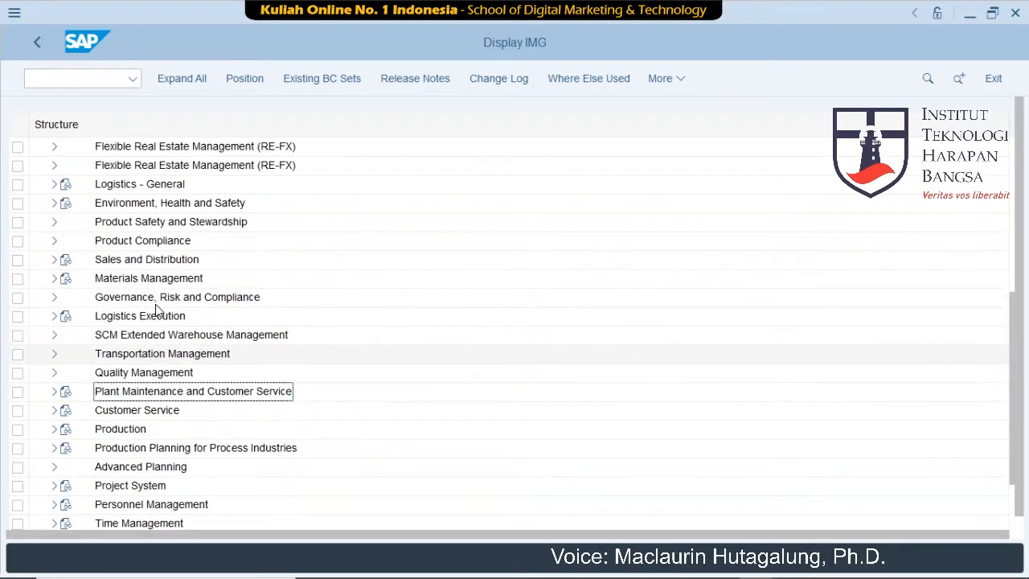
scroll(157, 308, up, 4)
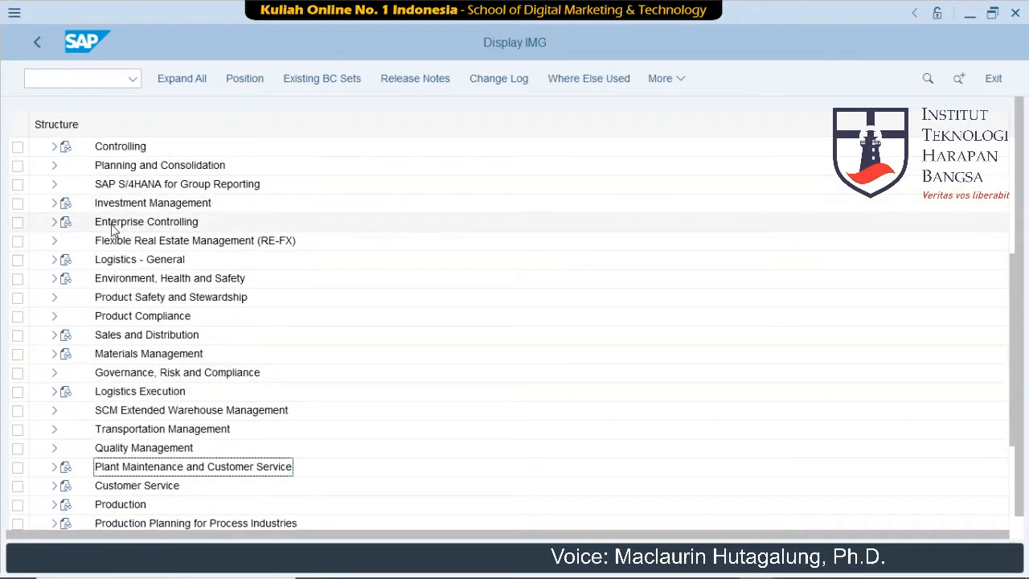
click(112, 225)
click(54, 224)
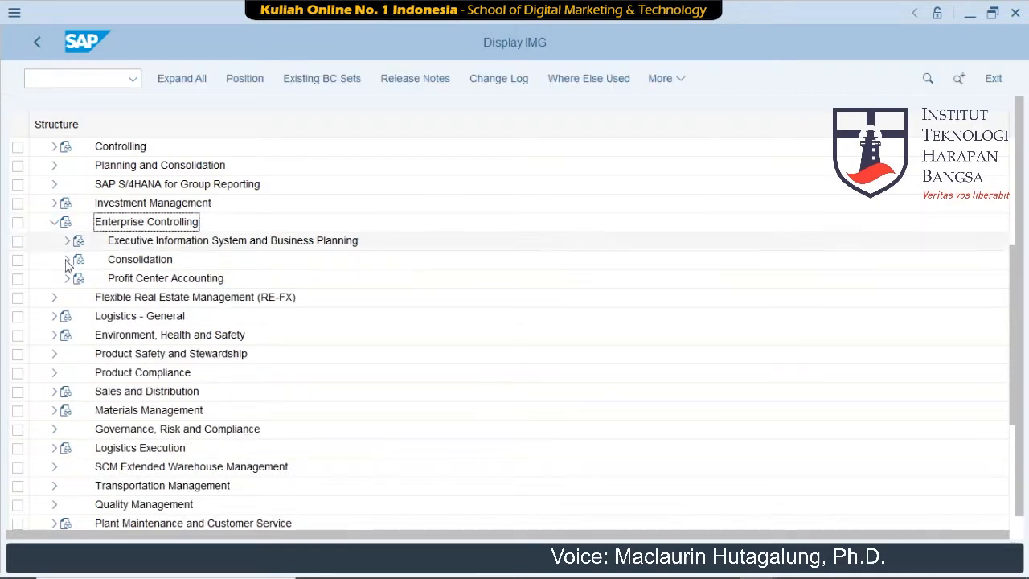
click(68, 279)
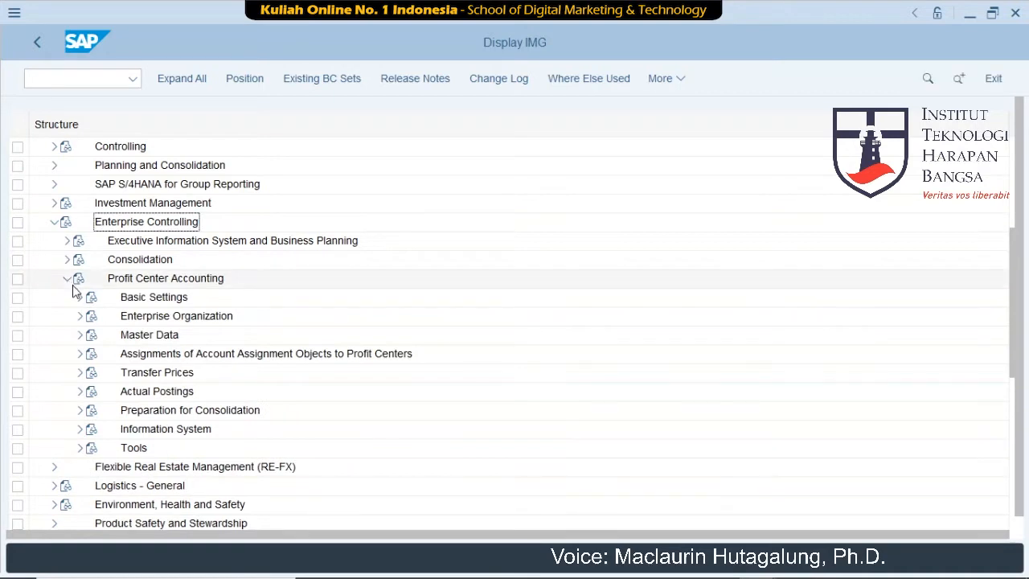
click(80, 391)
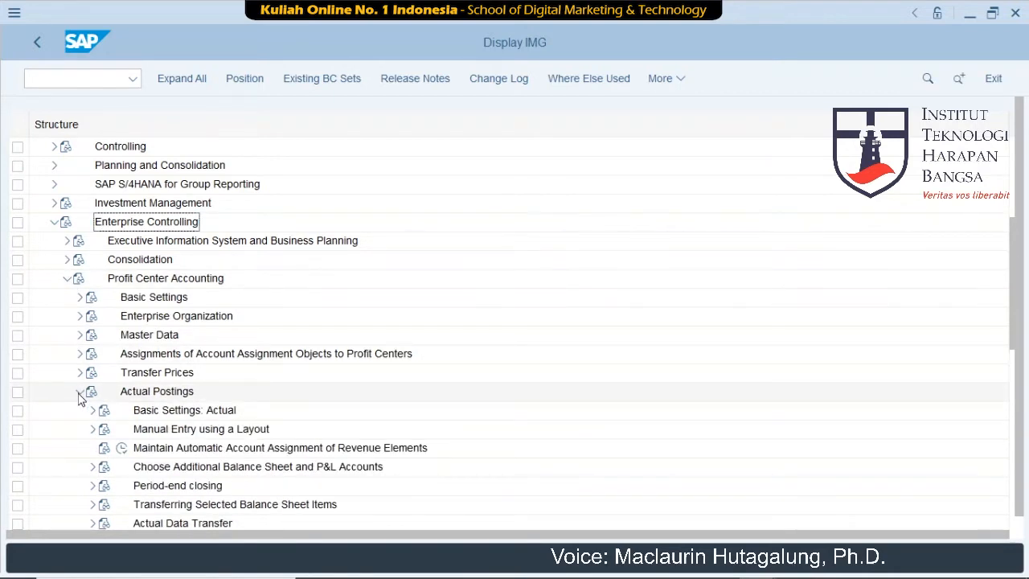
click(121, 448)
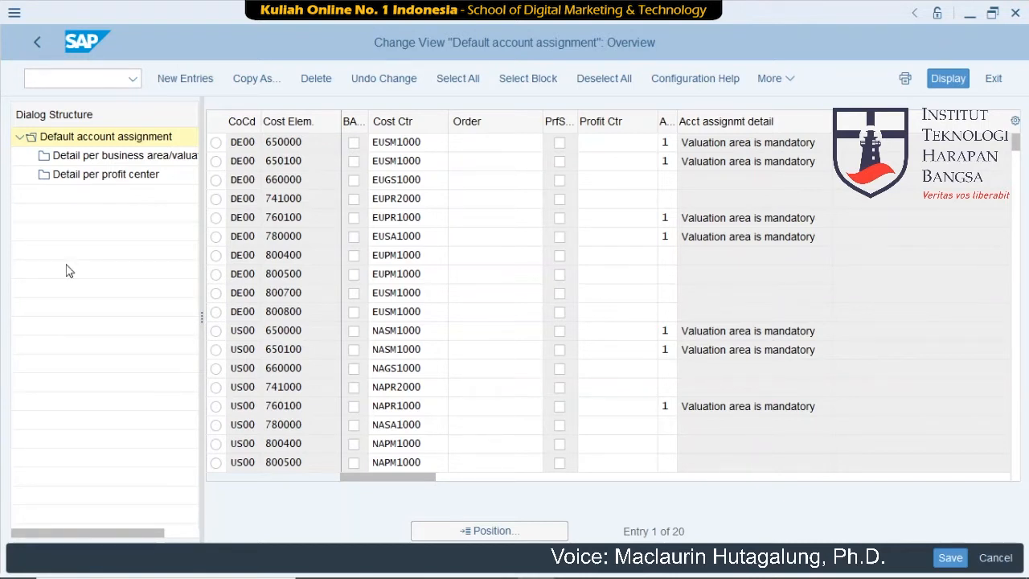
Create a new default account assignment for company code USZZ with cost element 600000 and cost center NASA10ZZ.
click(182, 78)
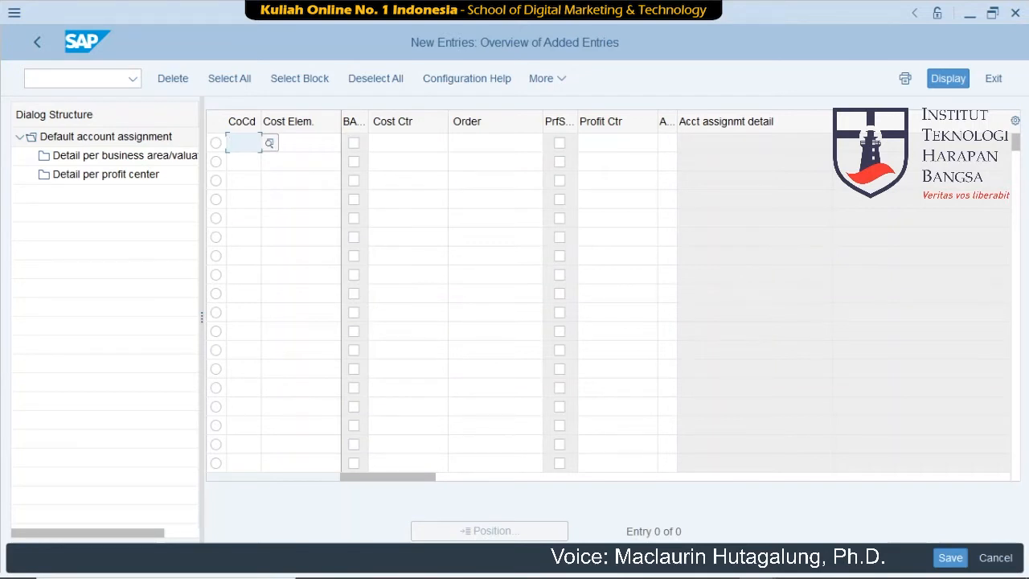
text(USZZ)
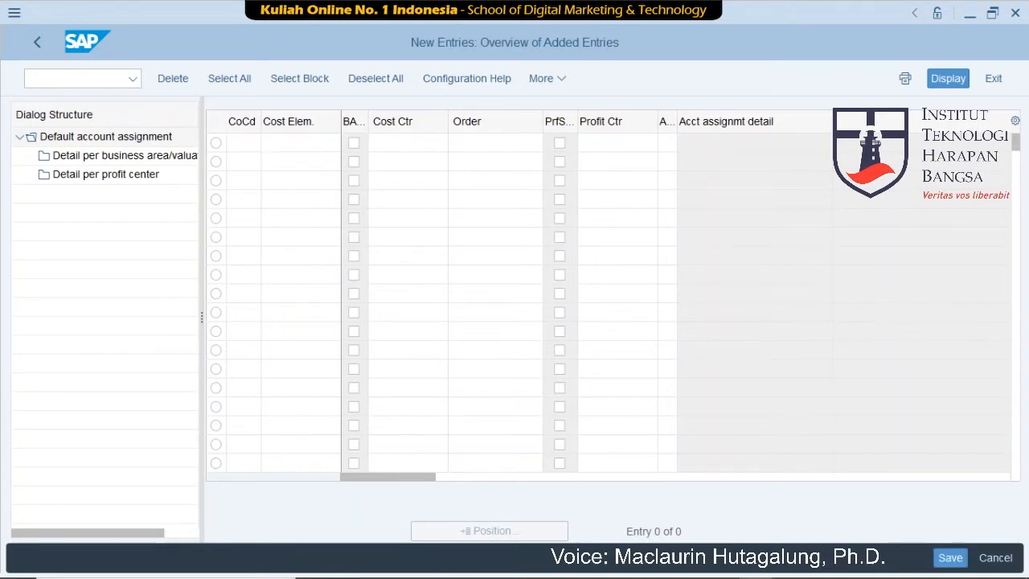
click(244, 143)
text(USZZ)
key(Tab)
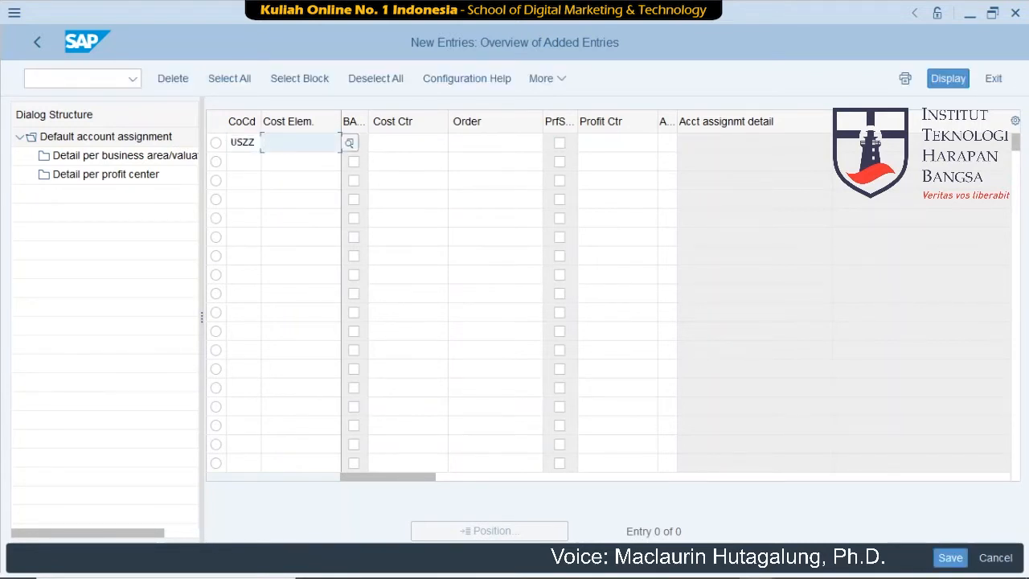
text(60)
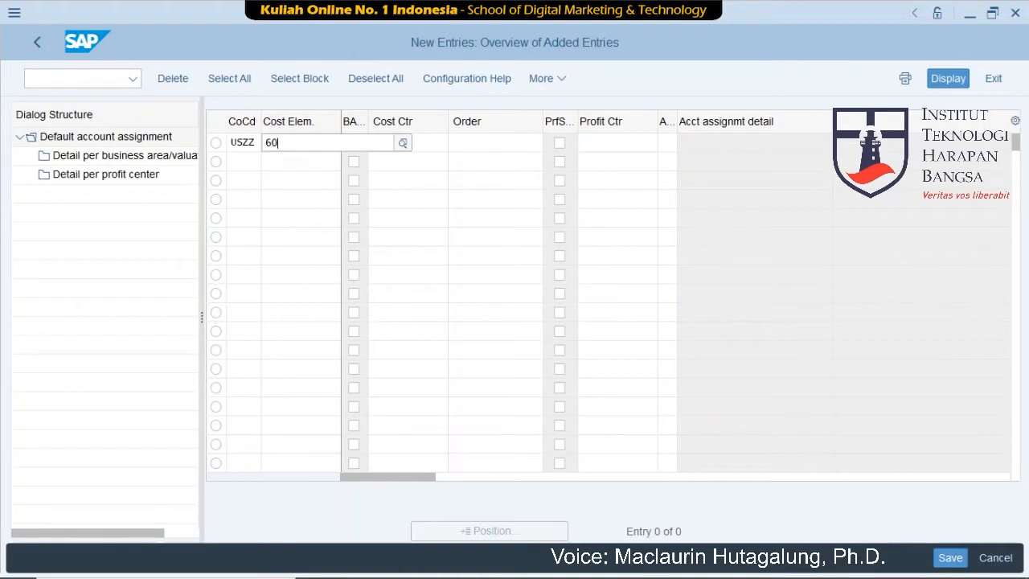
text(0000)
key(Tab)
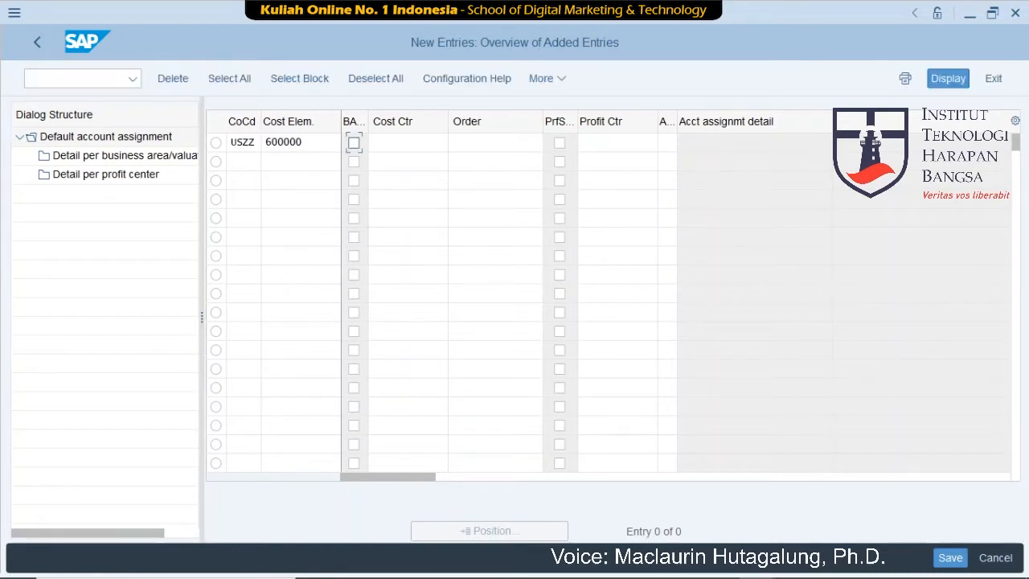
key(Tab)
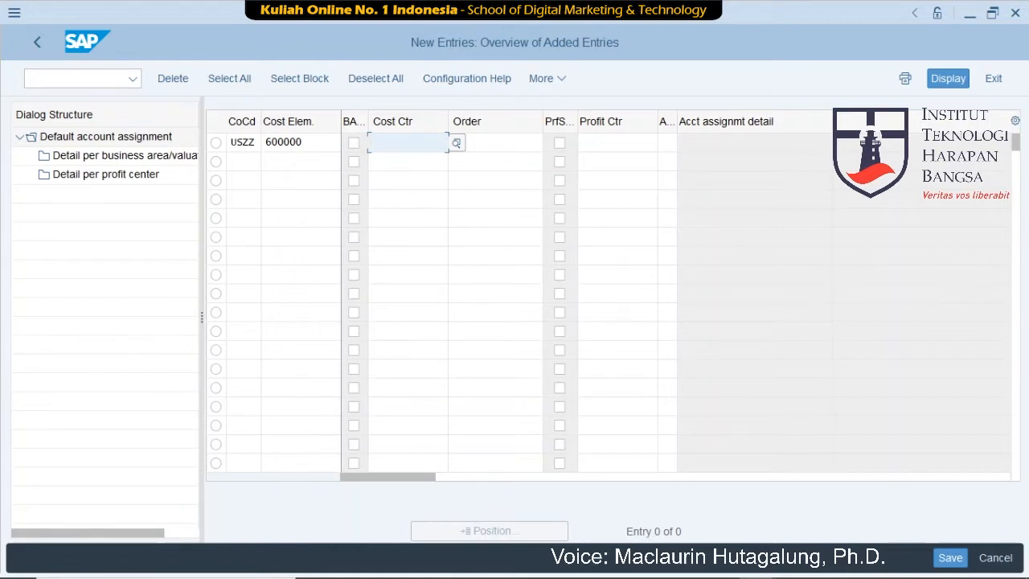
text(NA)
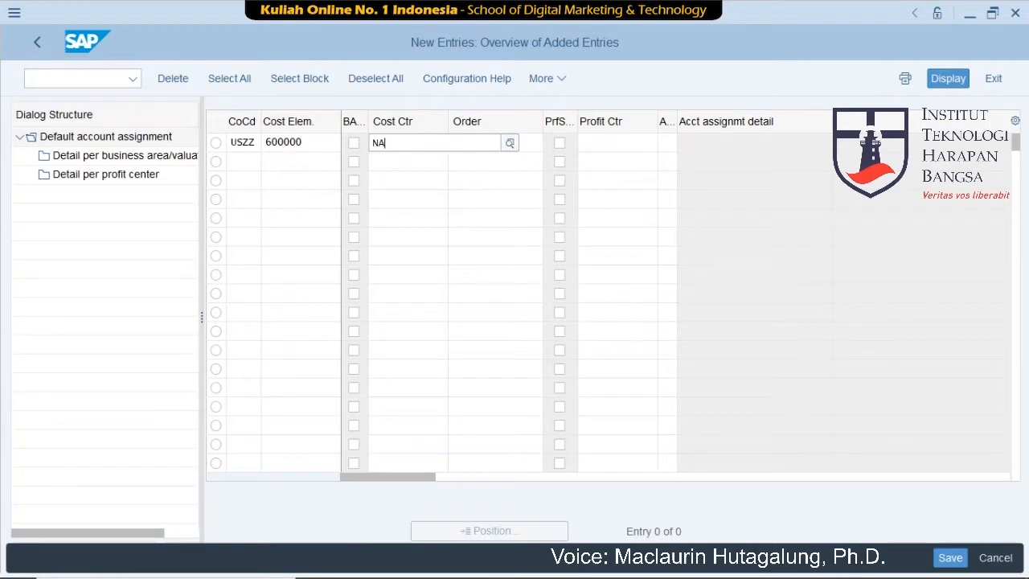
text(SA)
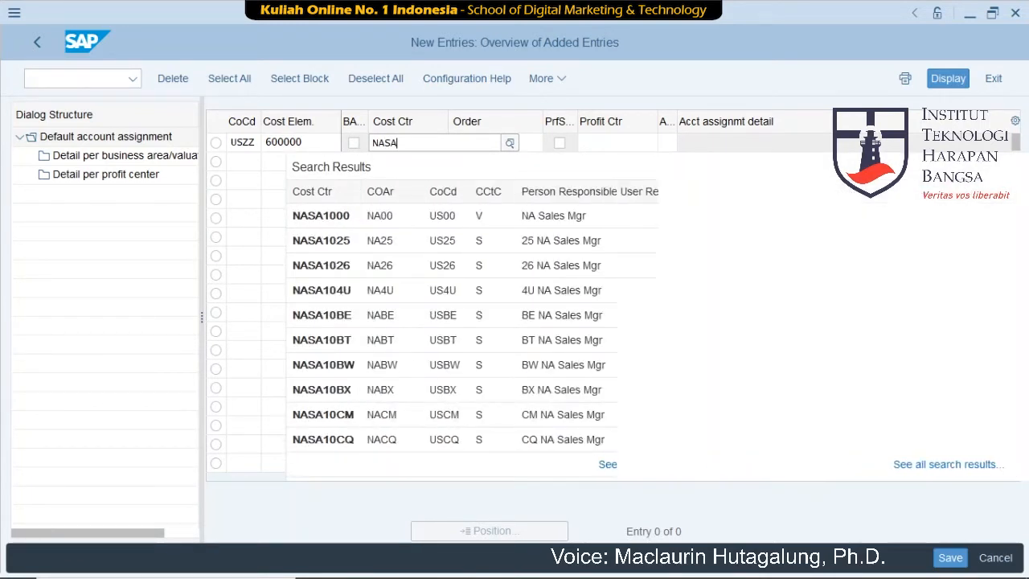
text(10ZZ)
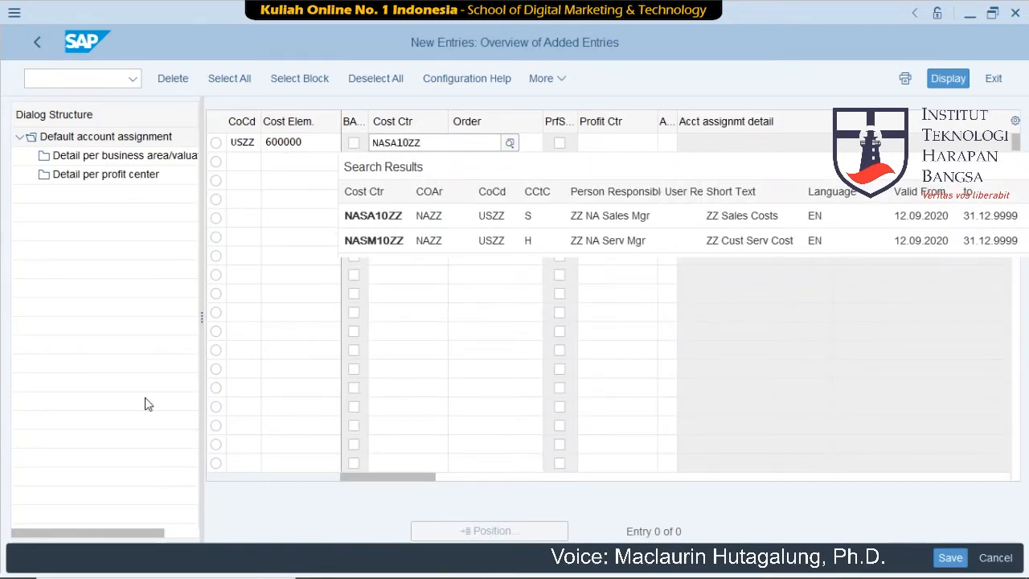
click(370, 220)
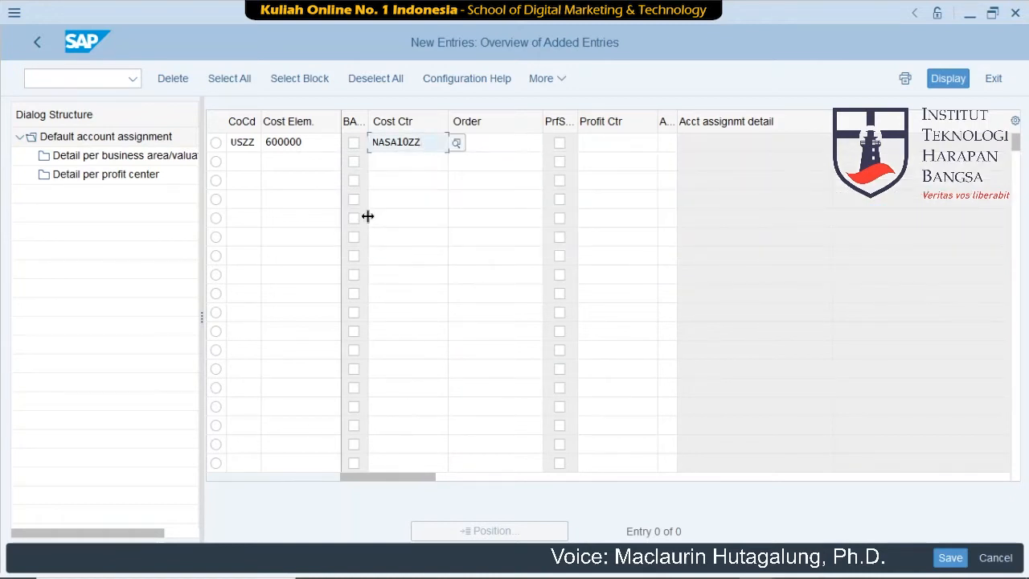
Add a second entry for company code USZZ with cost element 650000 and cost center NASM10ZZ.
click(232, 161)
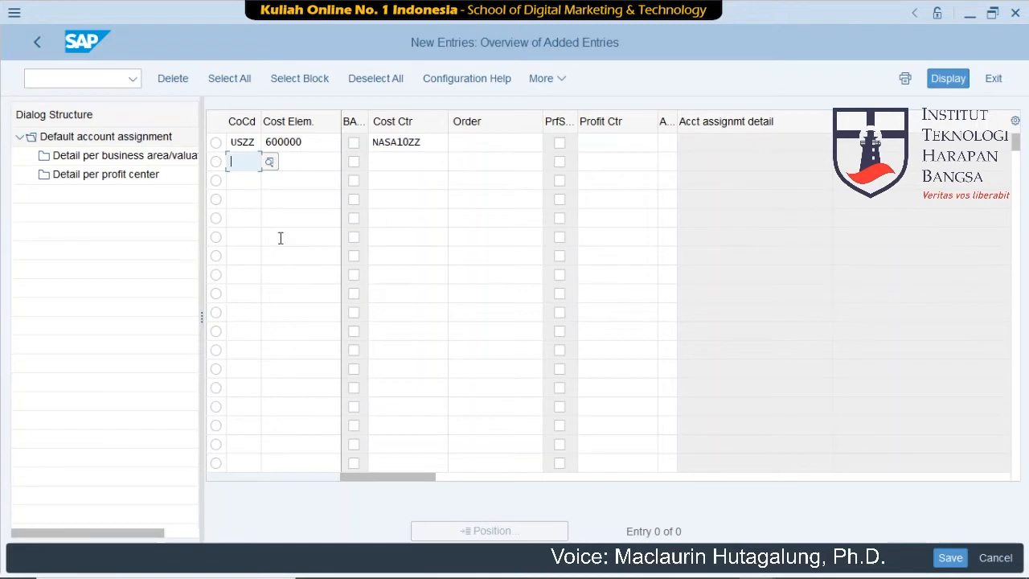
text(USZZ)
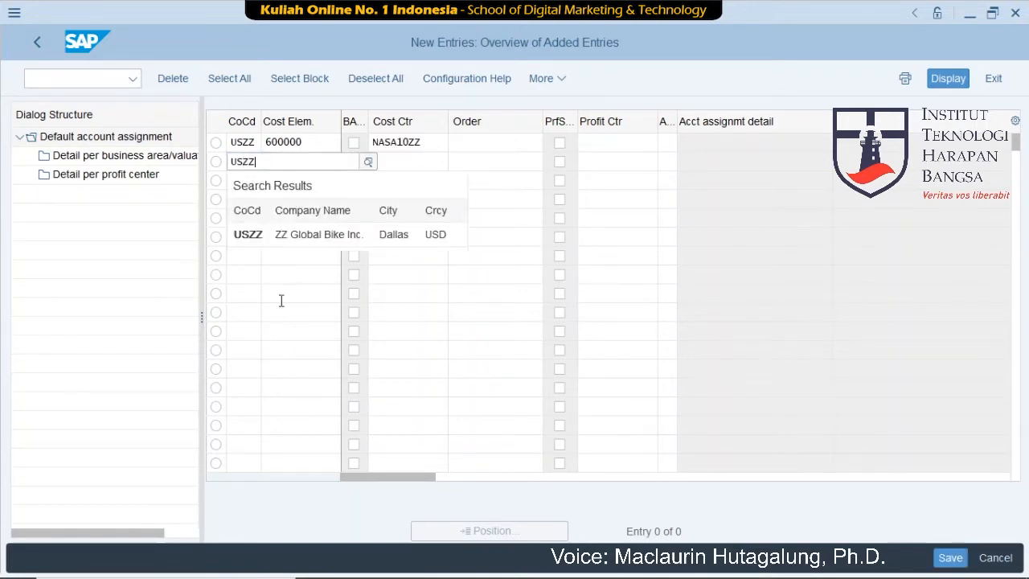
key(Tab)
text(650000)
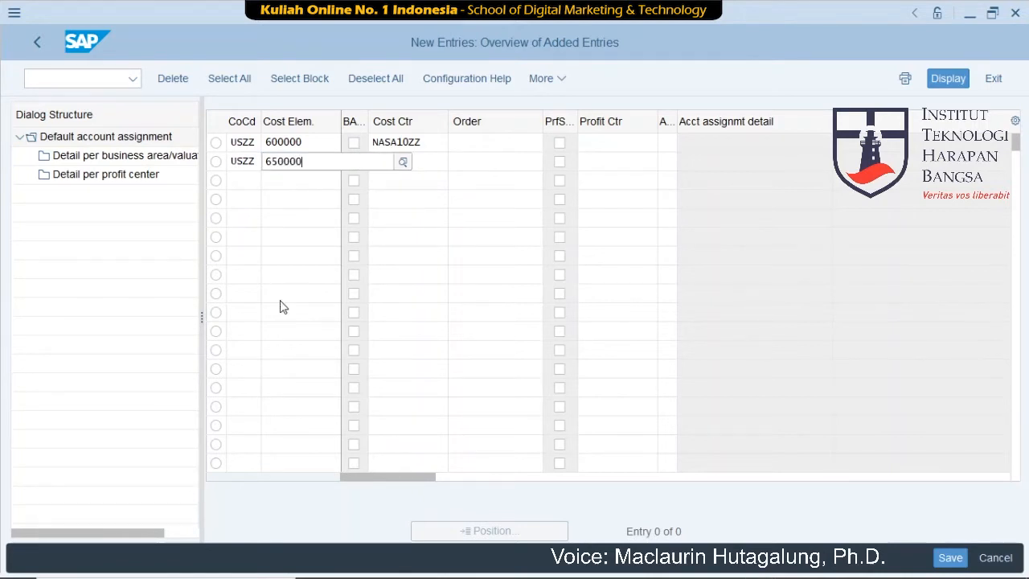
key(Tab)
key(Tab)
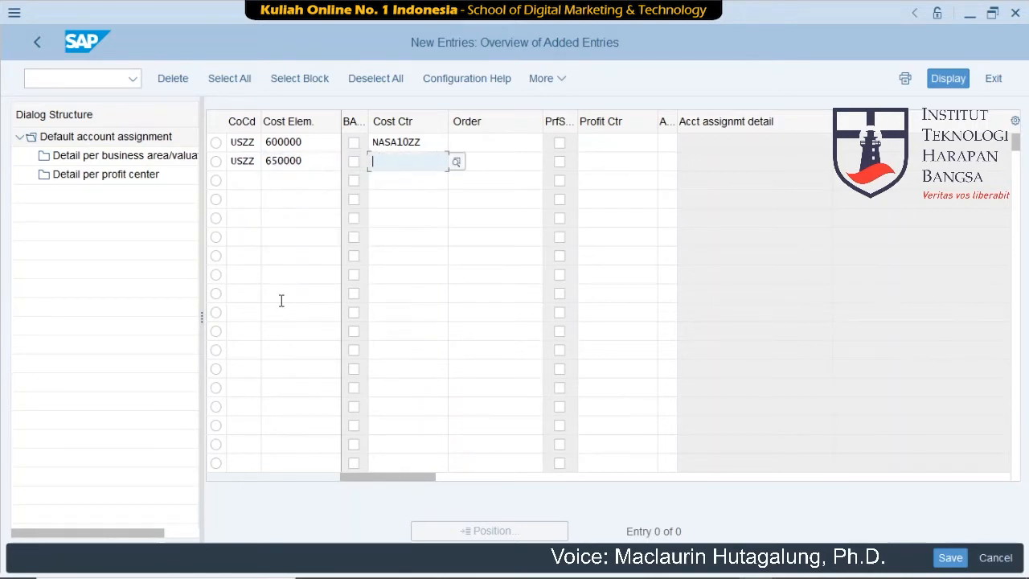
text(NASM)
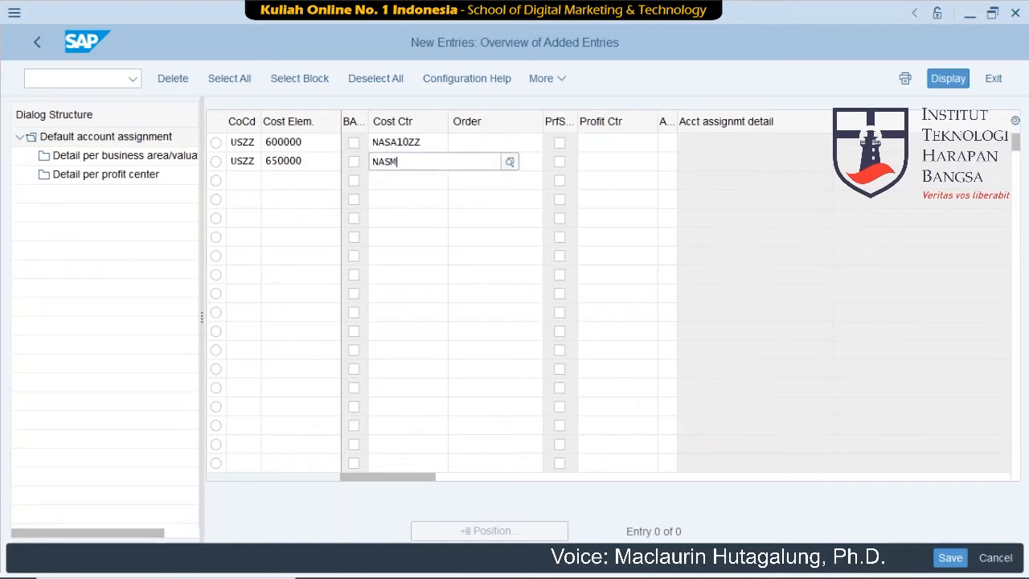
text(10zz)
key(BackSpace)
key(BackSpace)
text(ZZ)
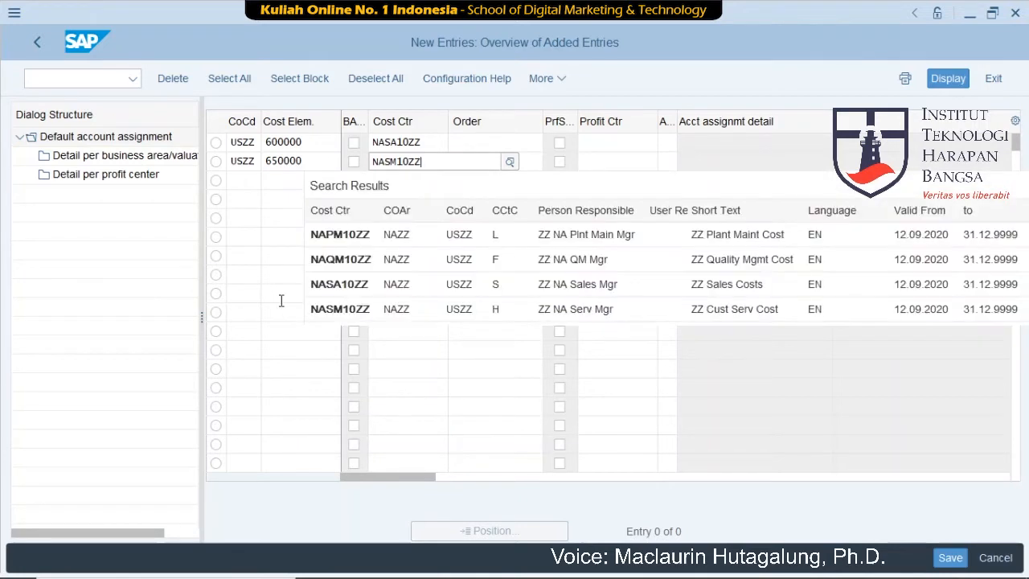
click(339, 314)
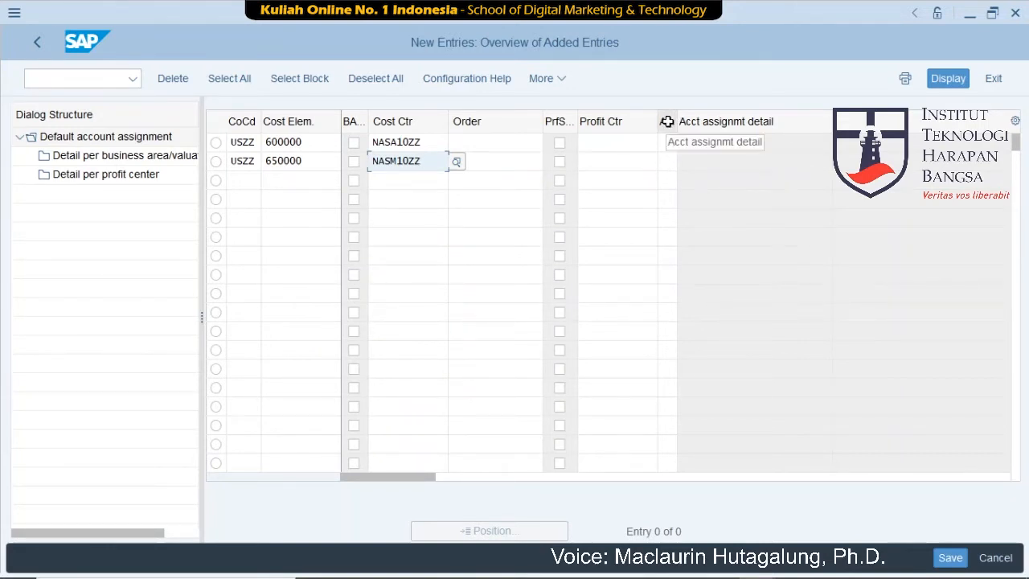
Set the account assignment detail of the 650000 entry to 1, Valuation area is mandatory.
click(668, 162)
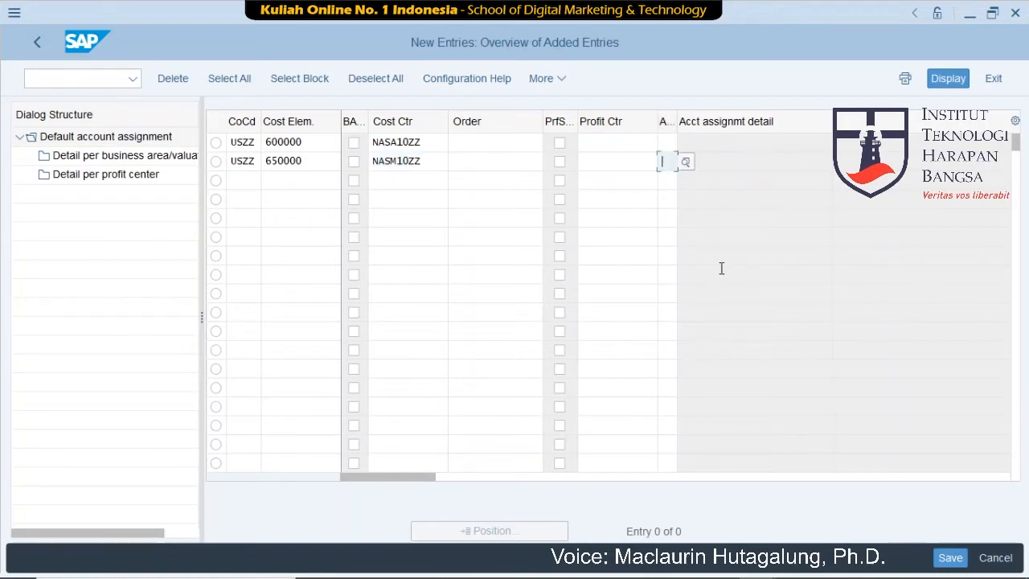
text(1)
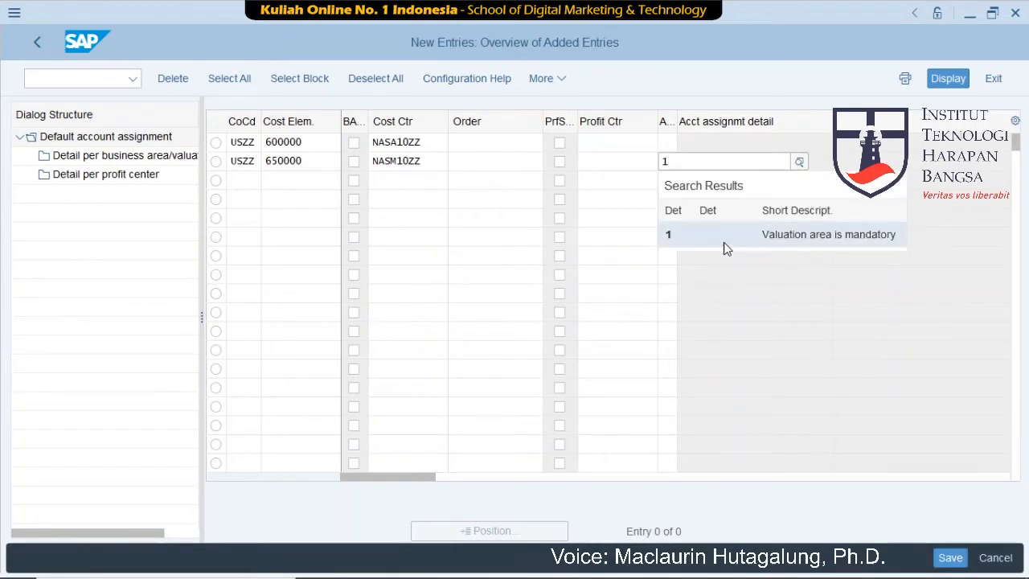
click(796, 240)
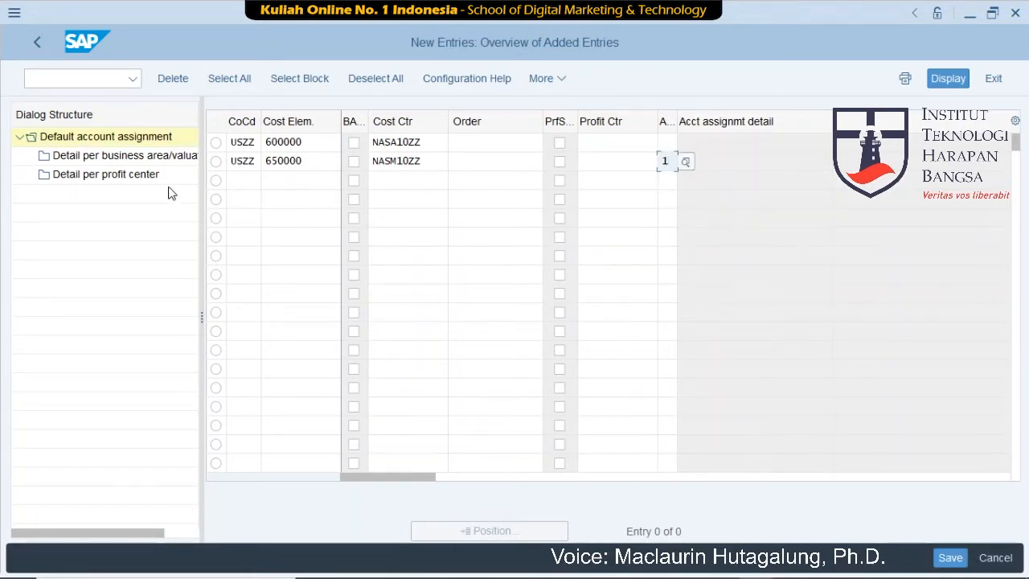
Add a third entry for company code USZZ with cost element 650100, cost center NASM10ZZ and account assignment detail 1.
click(244, 179)
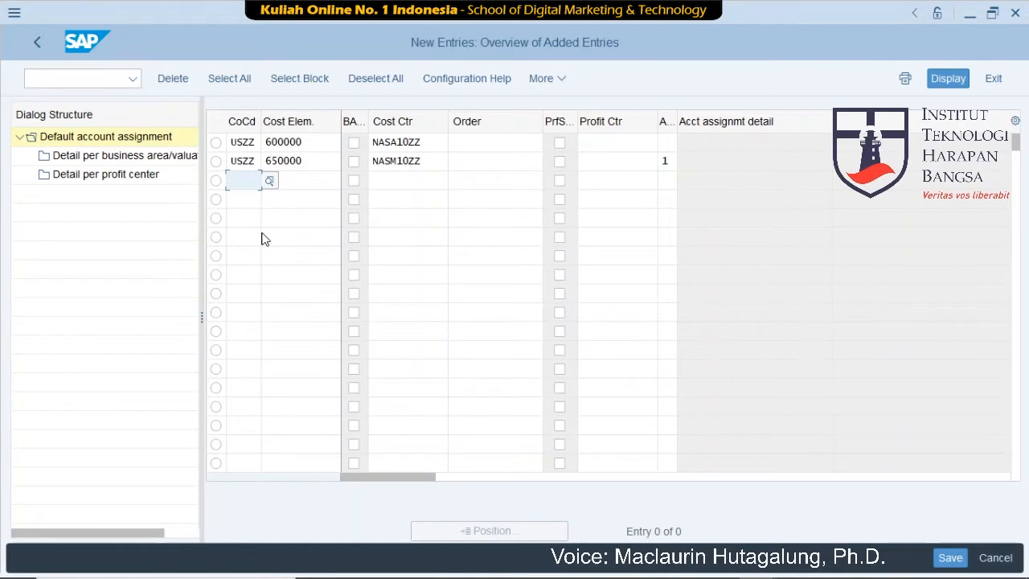
text(USZZ)
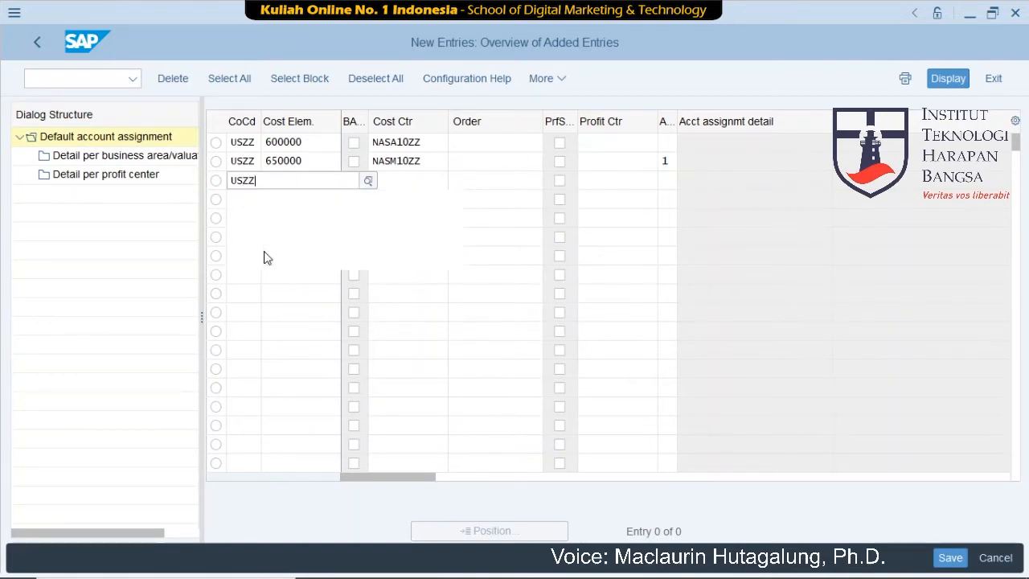
key(Tab)
text(650100)
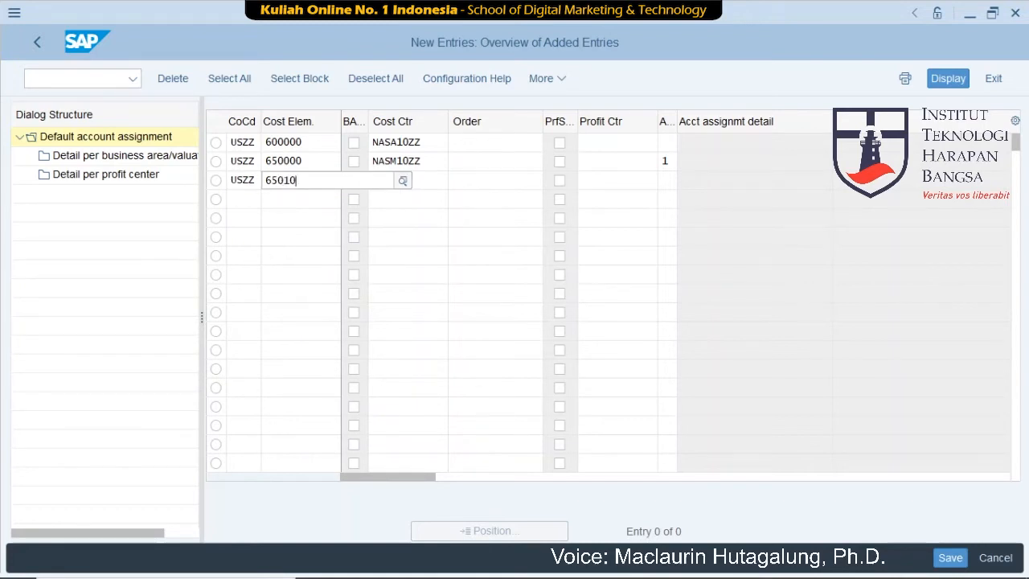
key(Tab)
key(Tab)
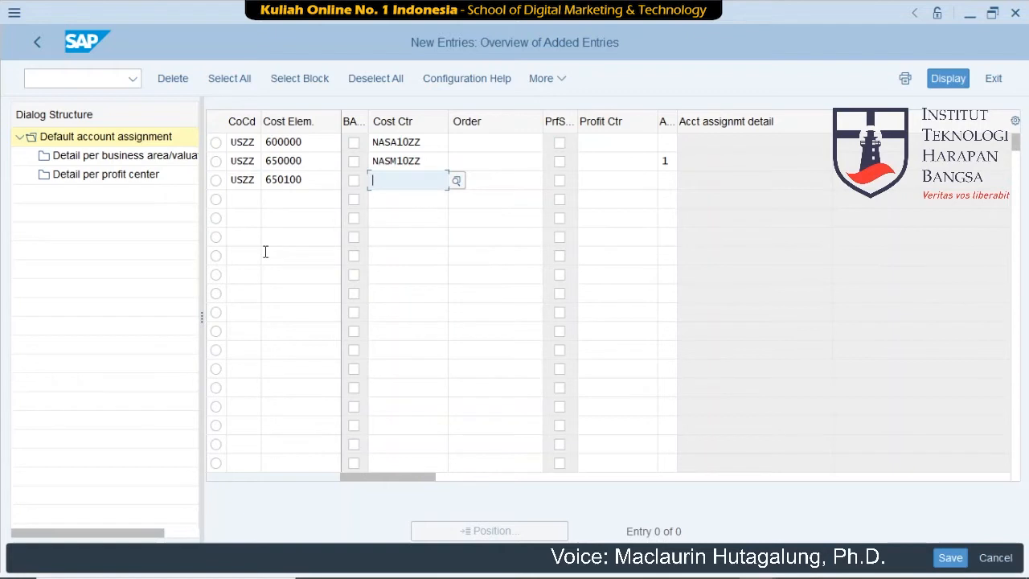
text(NASM10)
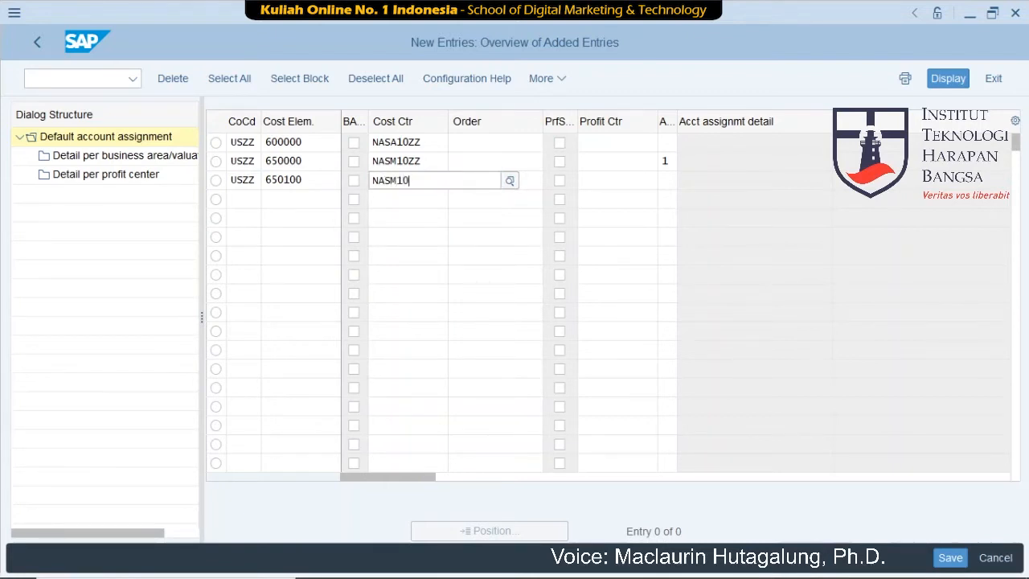
text(ZZ)
click(665, 180)
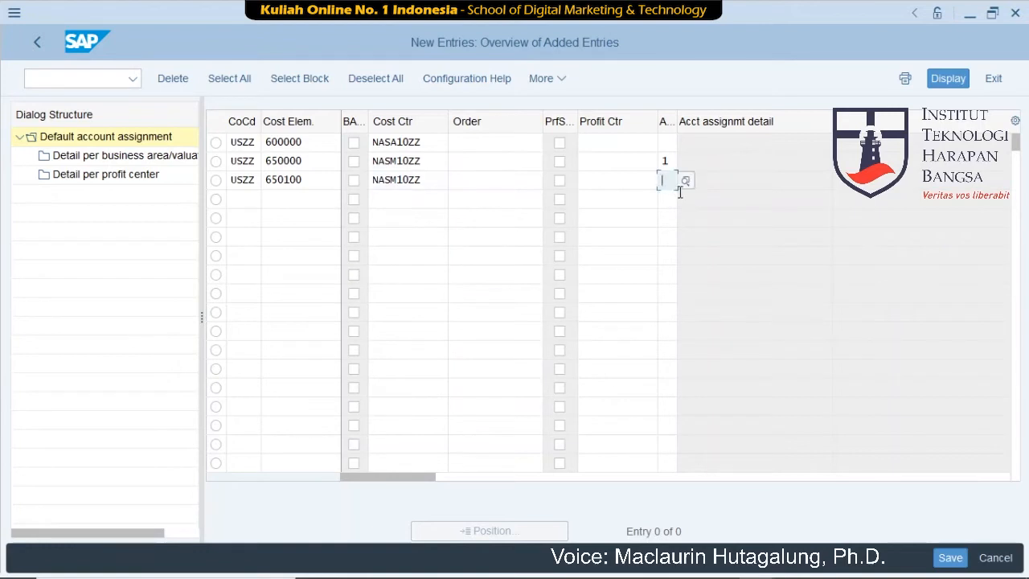
text(1)
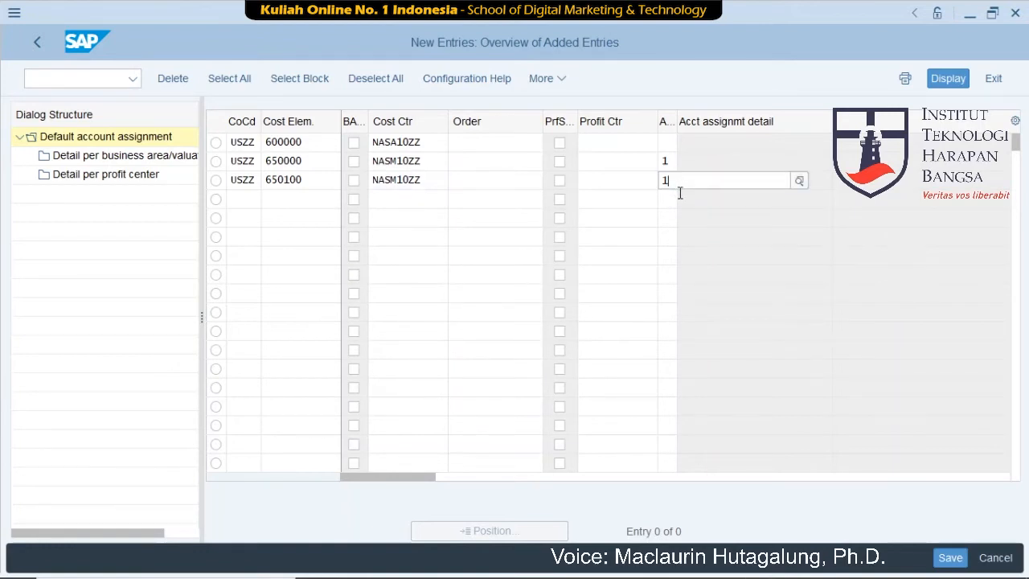
Discard all unsaved default account assignment entries, including the partly entered fourth row.
click(248, 197)
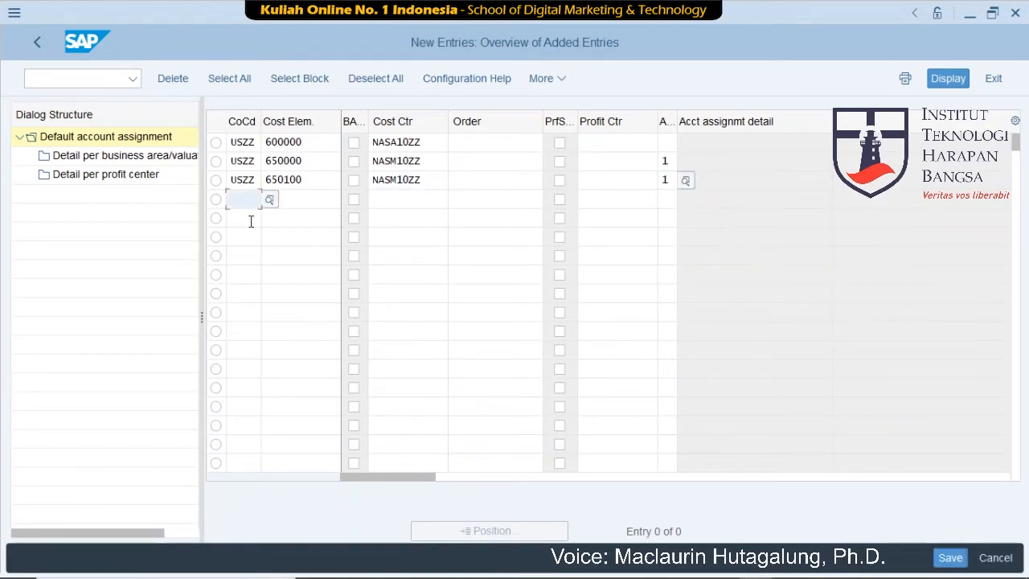
text(USZZ)
click(310, 486)
text(660)
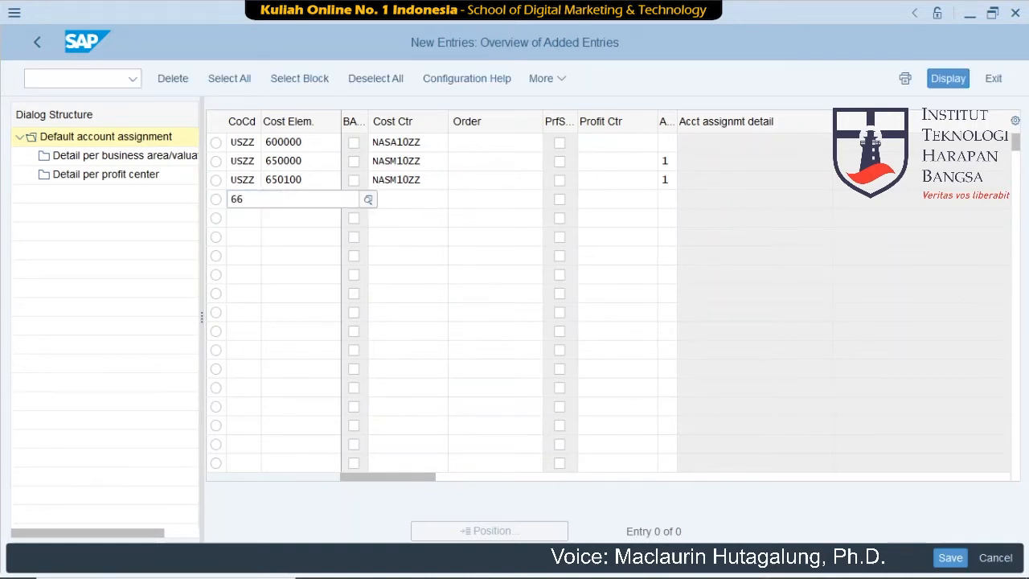
key(Escape)
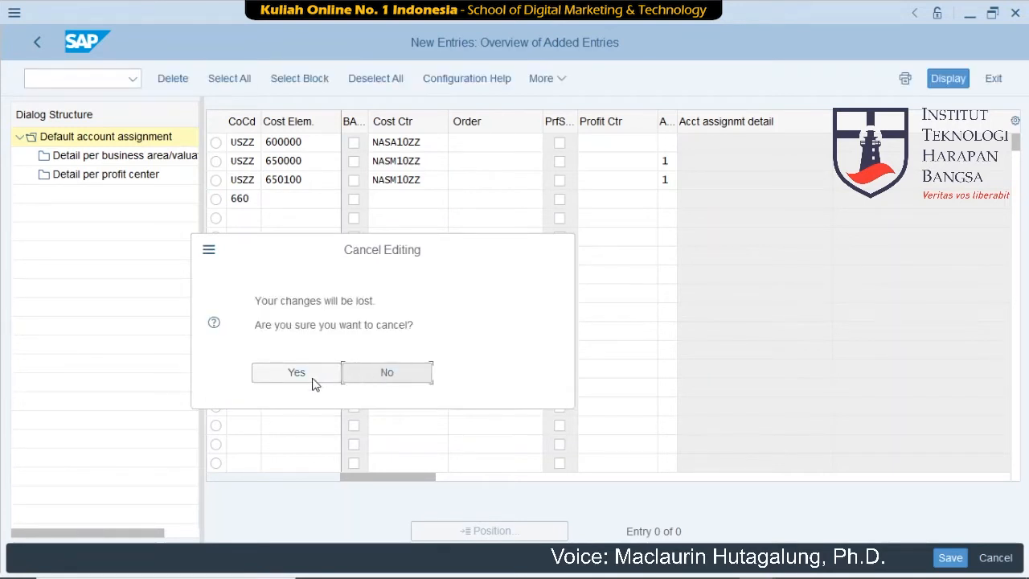
click(310, 377)
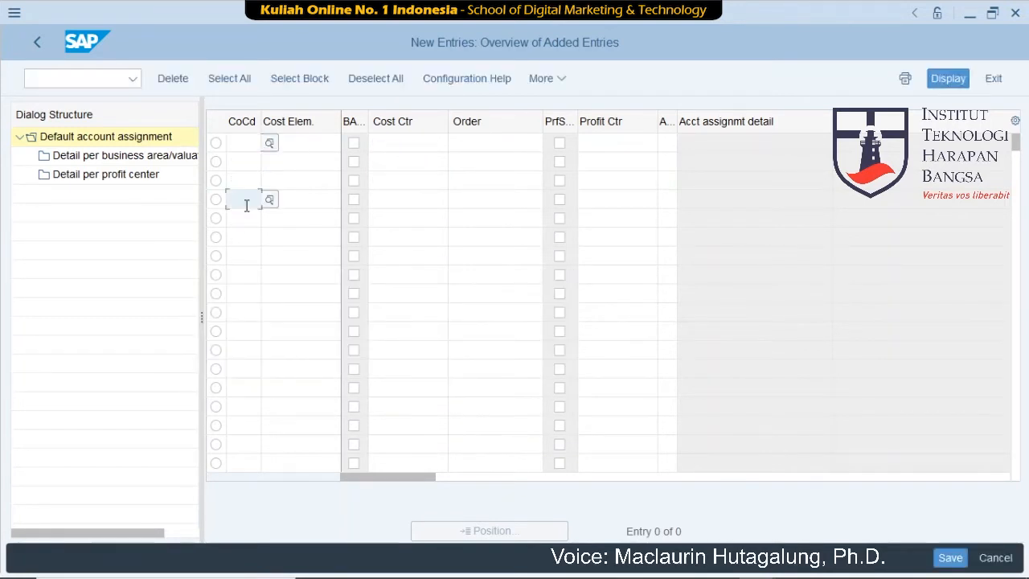
Enter company code USZZ in the first six rows of the new entries table.
click(235, 141)
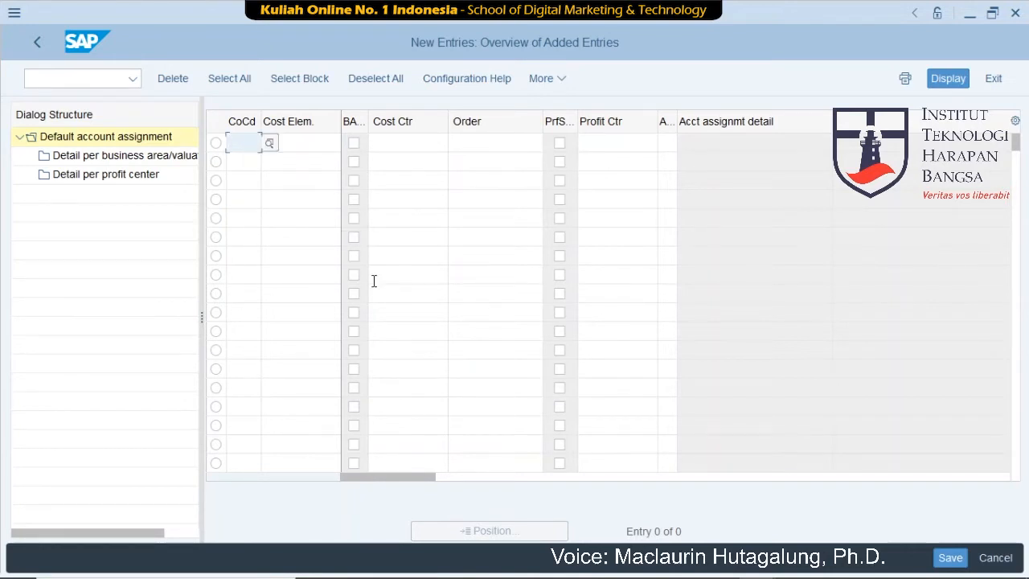
text(USZZ)
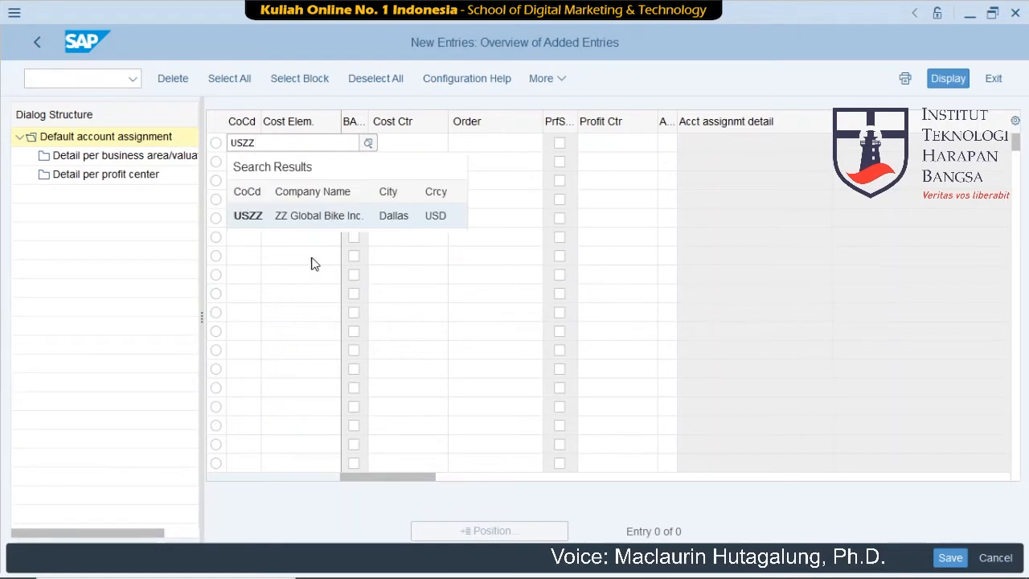
click(271, 219)
key(shift+Left)
key(shift+Left)
key(Down)
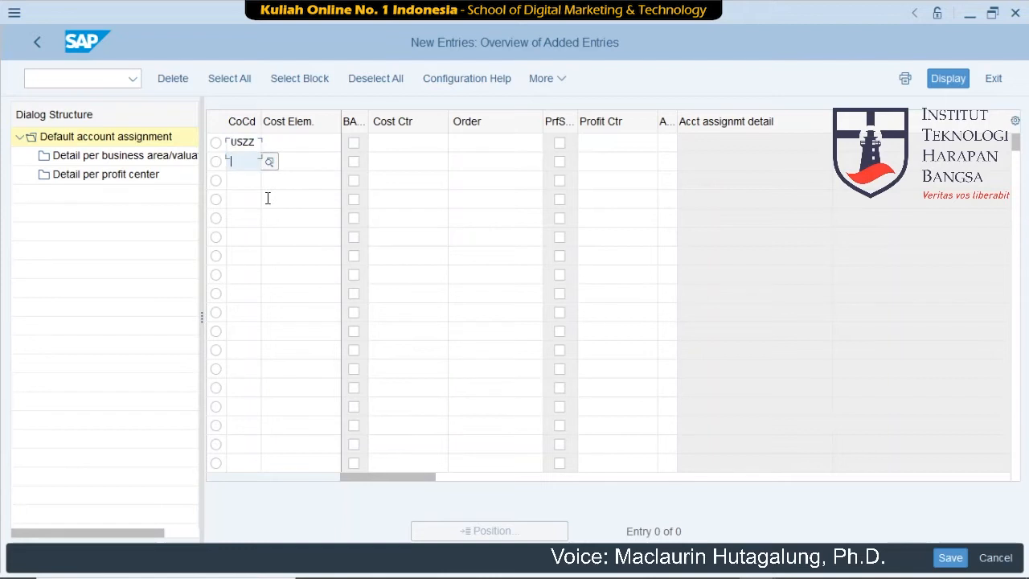
text(USZZ)
key(Down)
text(USZZ)
key(Down)
text(USZZ)
key(Down)
text(USZZ)
key(Down)
text(USZZ)
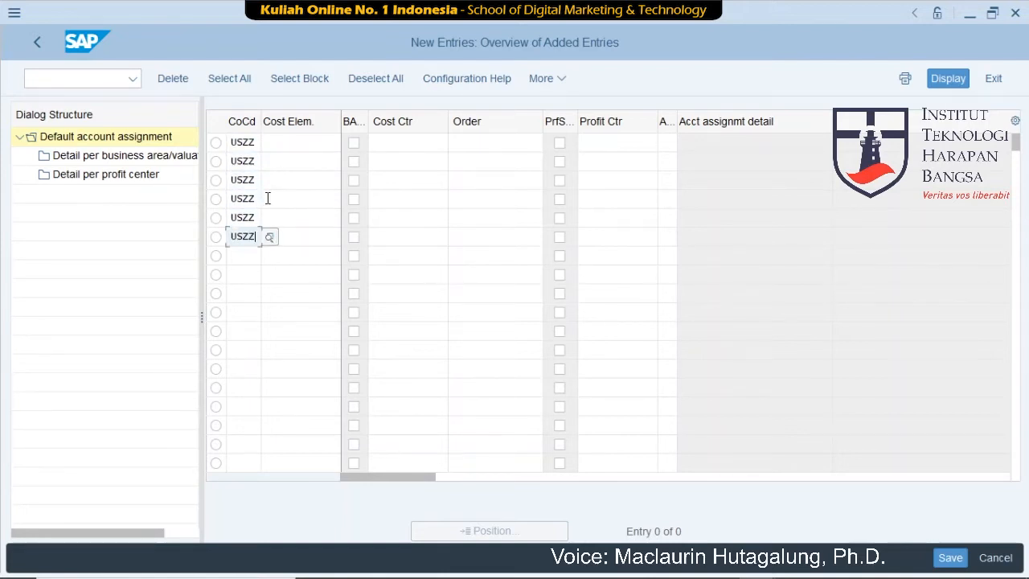
Enter cost elements 600000, 650000 and 650100 in the first three USZZ rows.
click(287, 145)
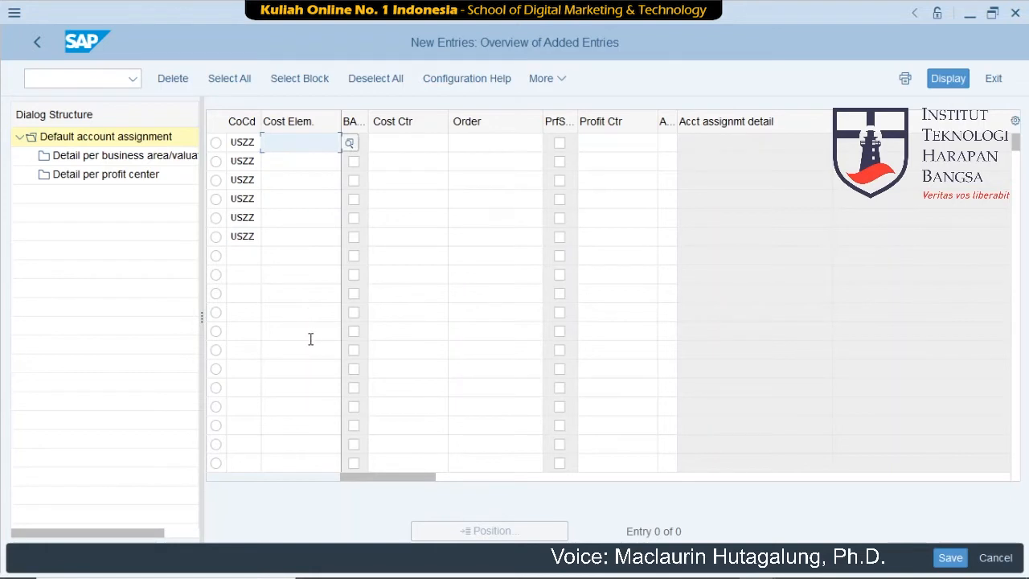
text(600)
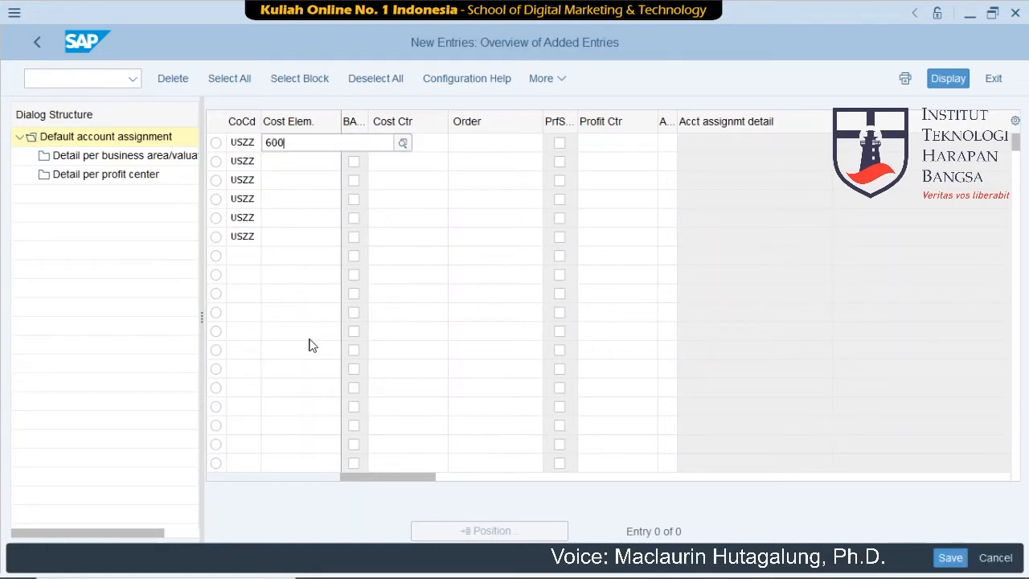
text(000)
key(Return)
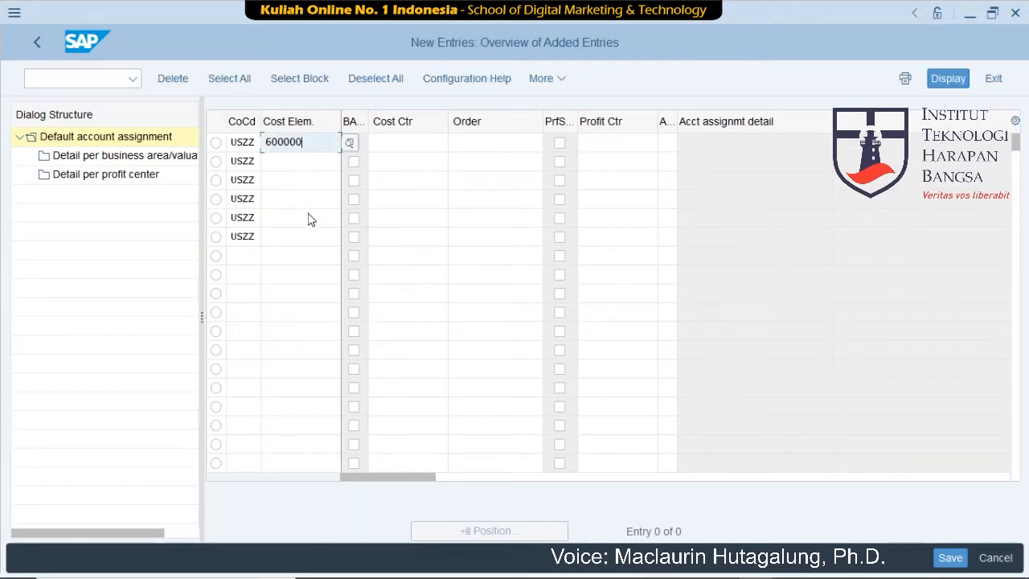
click(311, 166)
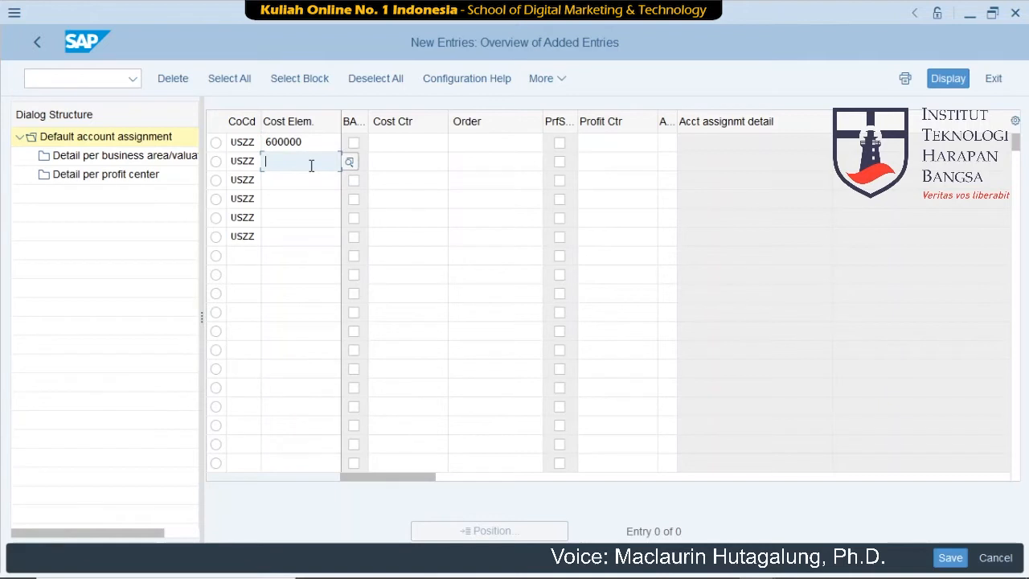
text(650000)
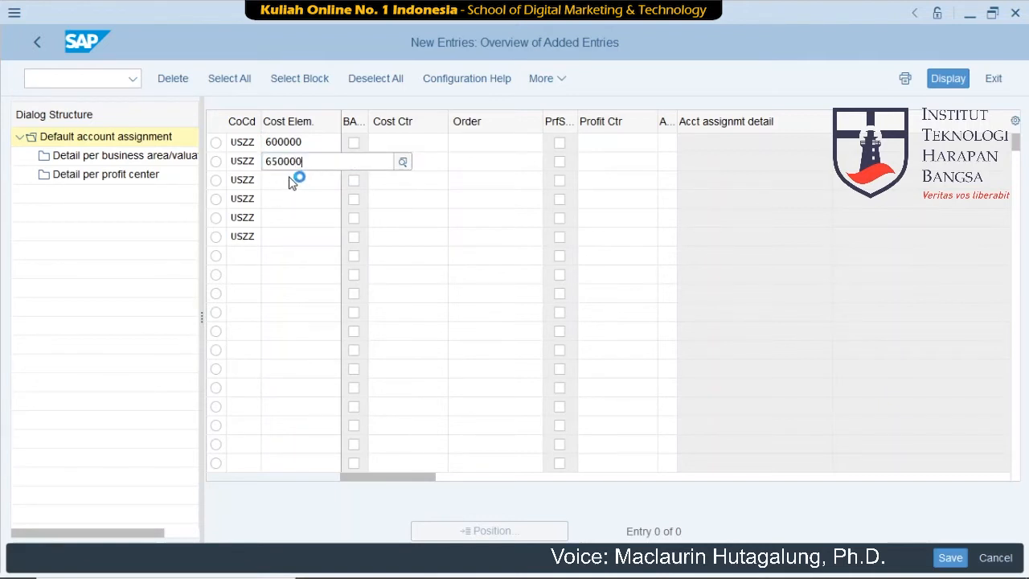
click(289, 184)
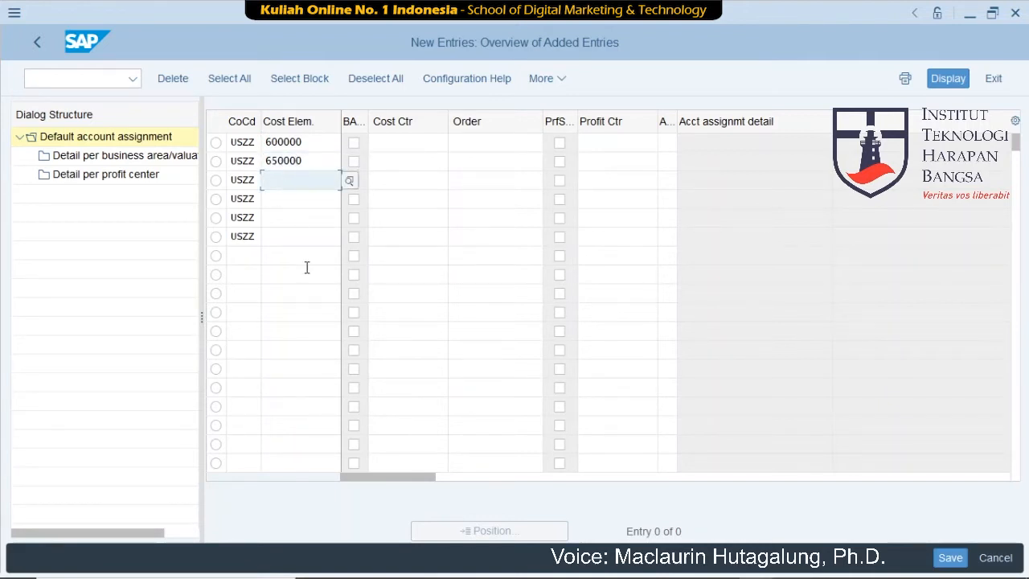
text(650100)
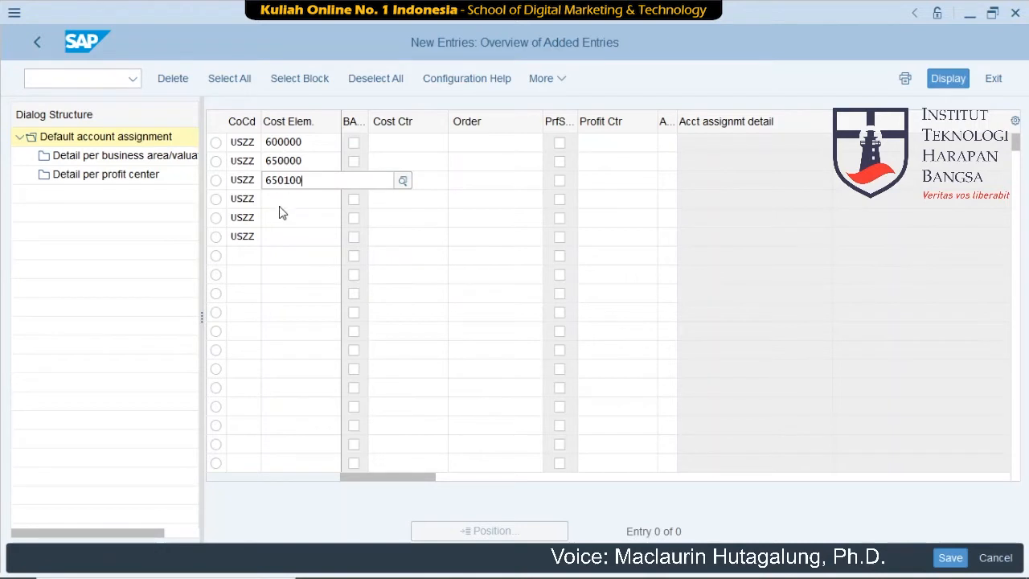
key(Return)
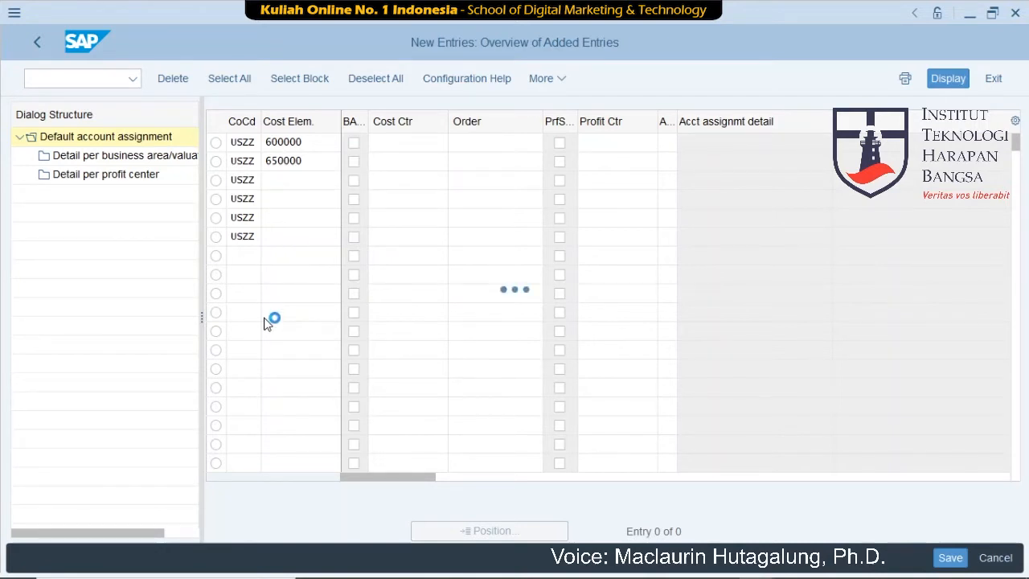
text(6501006)
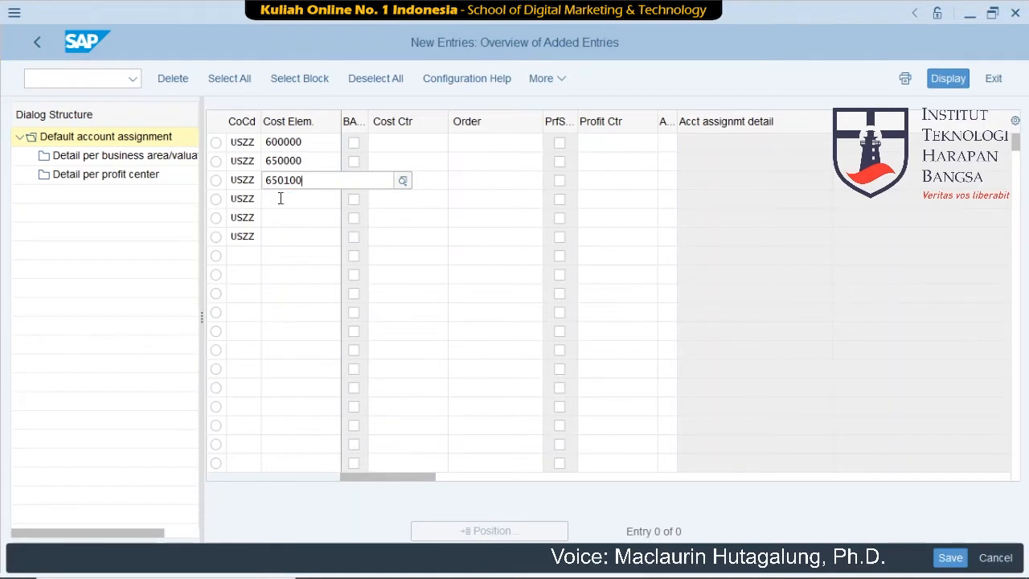
key(Return)
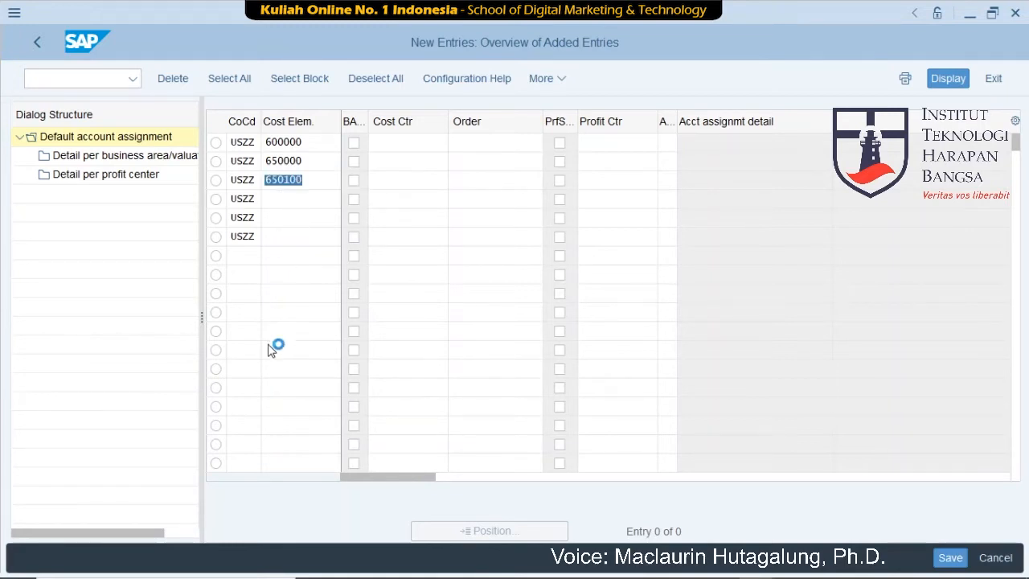
Enter cost elements 660000, 760100 and 780000 in the fourth to sixth USZZ rows.
click(299, 200)
text(660000)
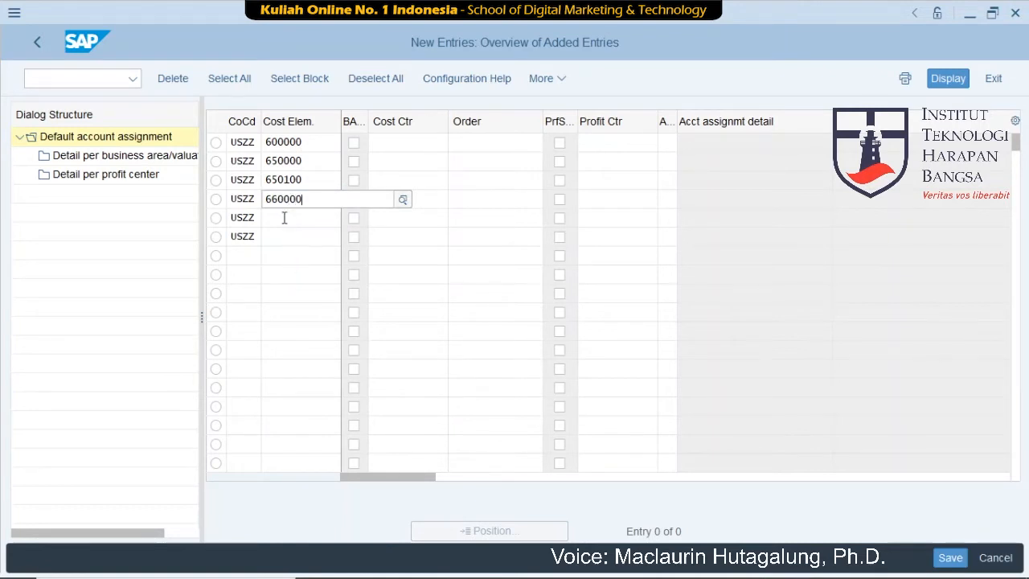
click(284, 218)
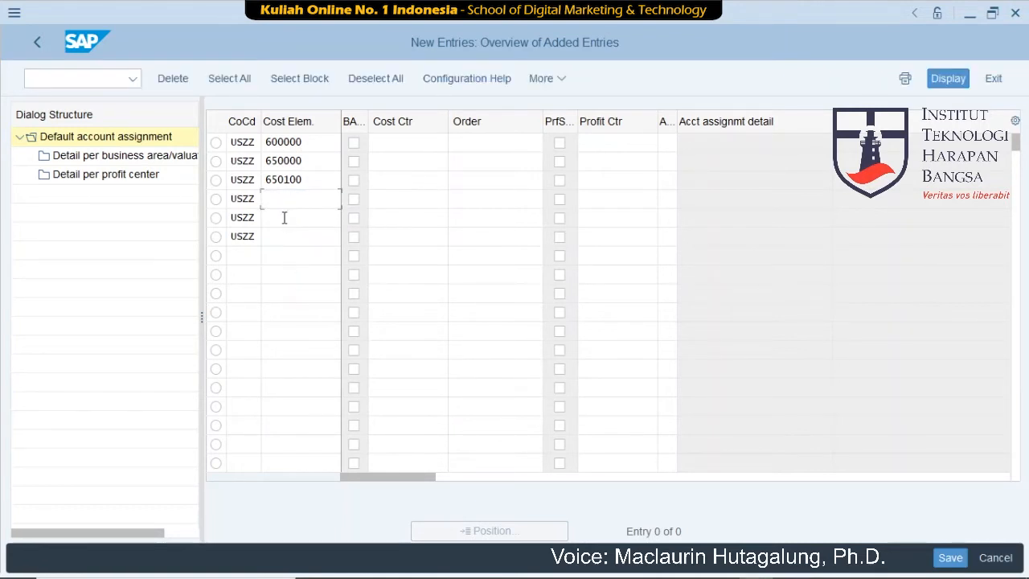
click(284, 218)
text(760100)
click(274, 242)
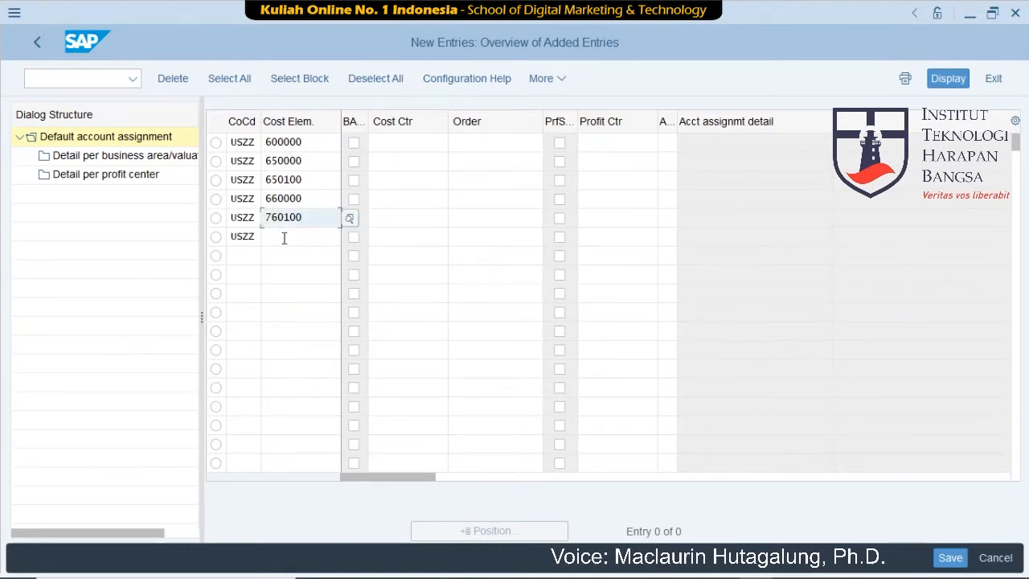
click(284, 238)
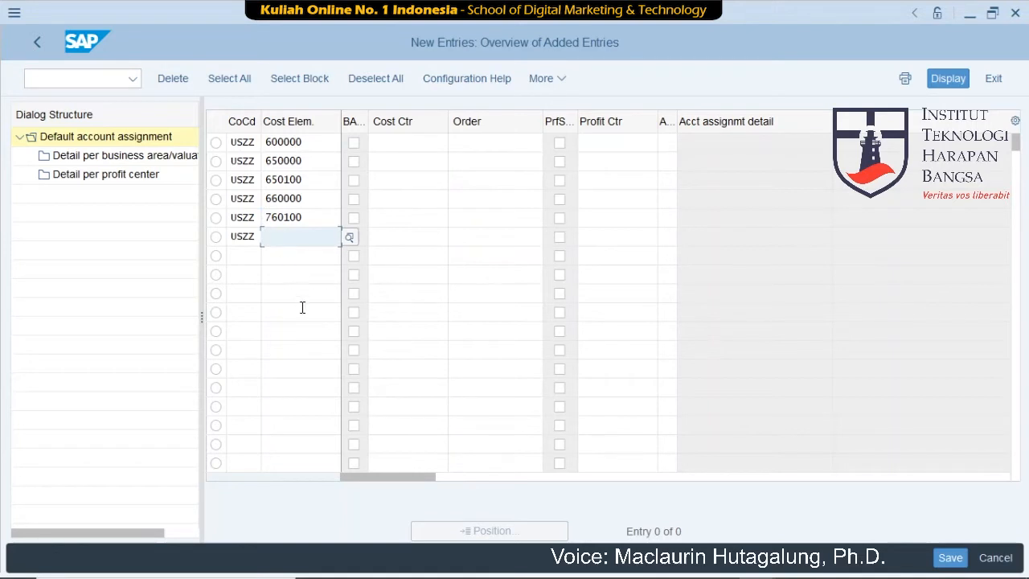
text(780000)
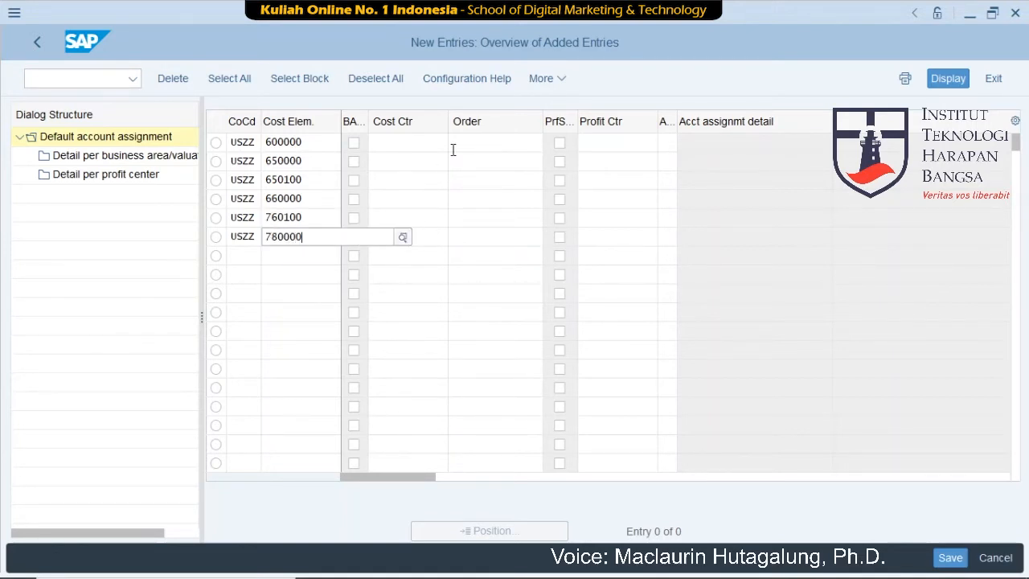
Assign cost center NASA10ZZ to cost element 600000 and NASM10ZZ to cost element 650000.
click(393, 147)
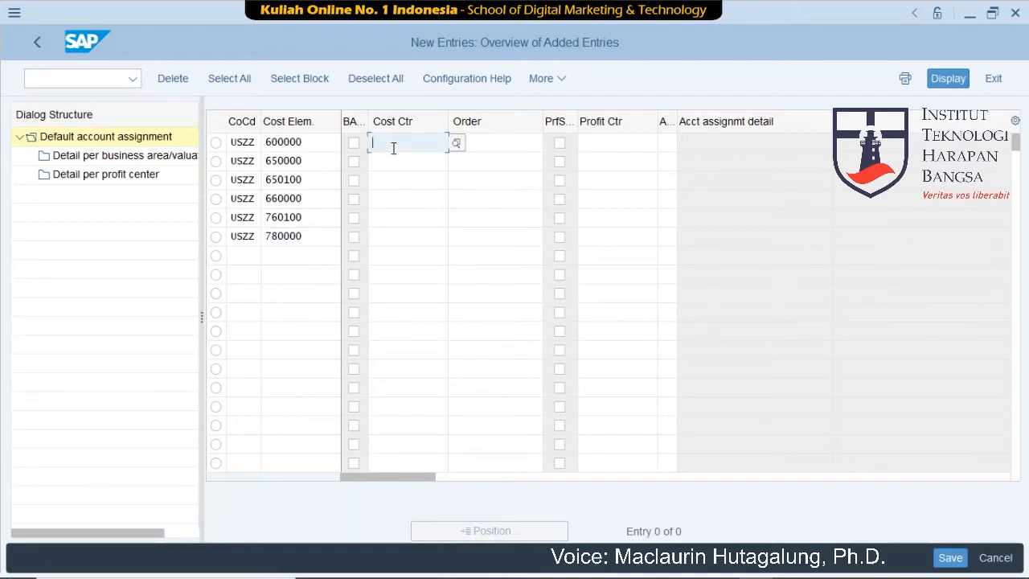
text(NA)
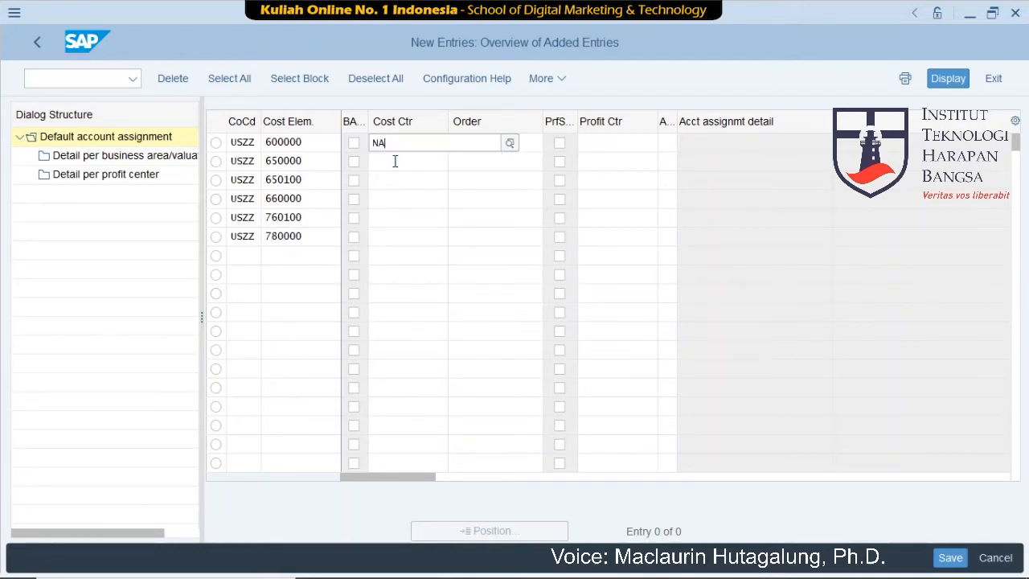
text(SA10ZZ)
click(384, 166)
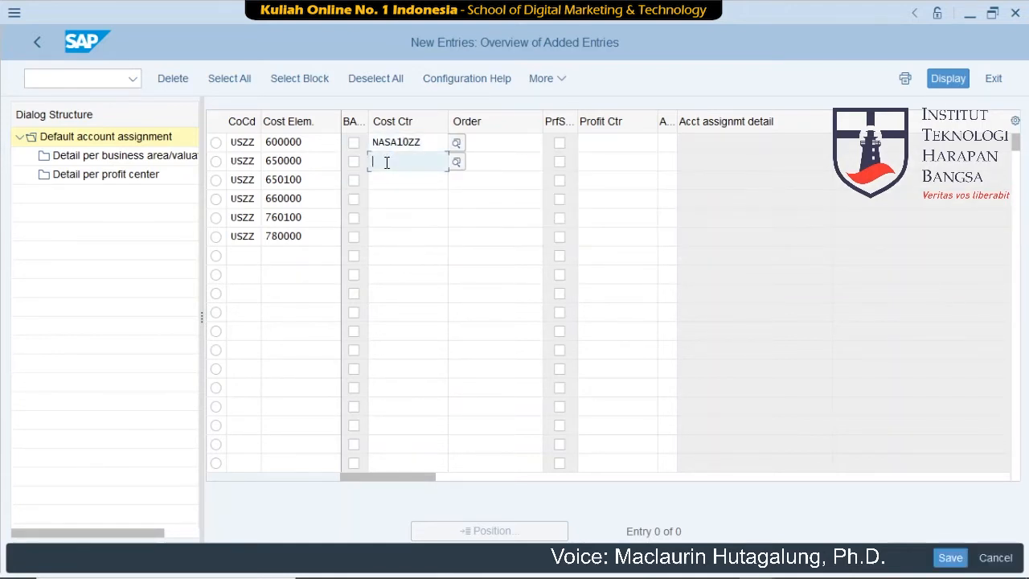
text(NASM10)
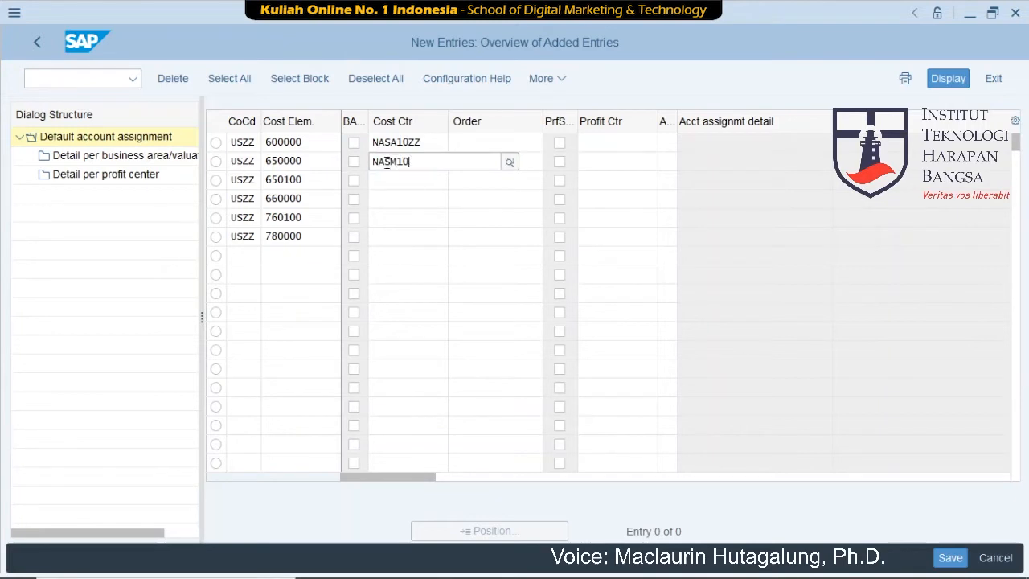
text(ZZ)
key(Return)
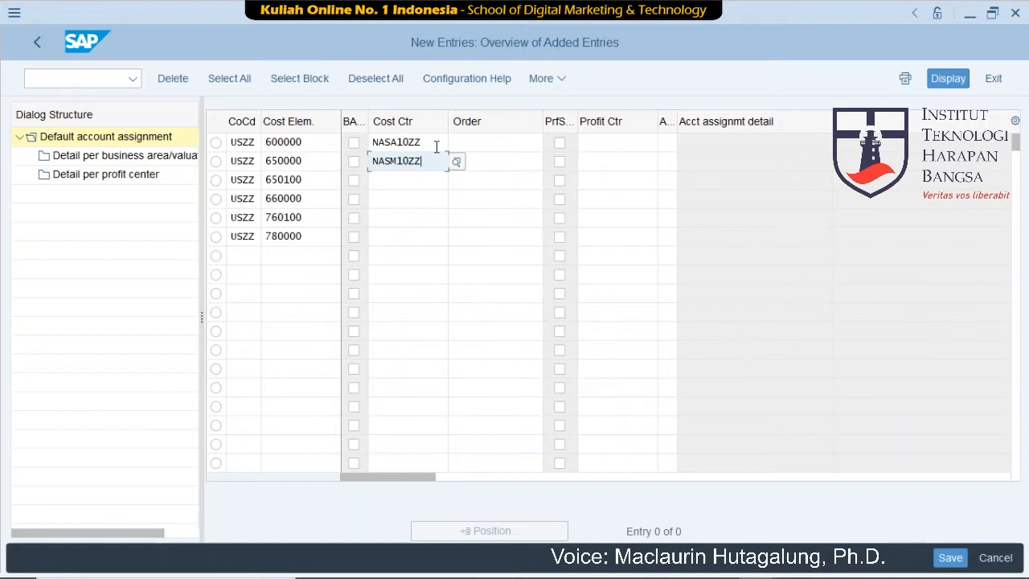
Assign cost center NASM10ZZ to cost element 650100 and NAGS10ZZ to cost element 660000.
double_click(373, 160)
key(ctrl+c)
key(Down)
key(ctrl+v)
key(Down)
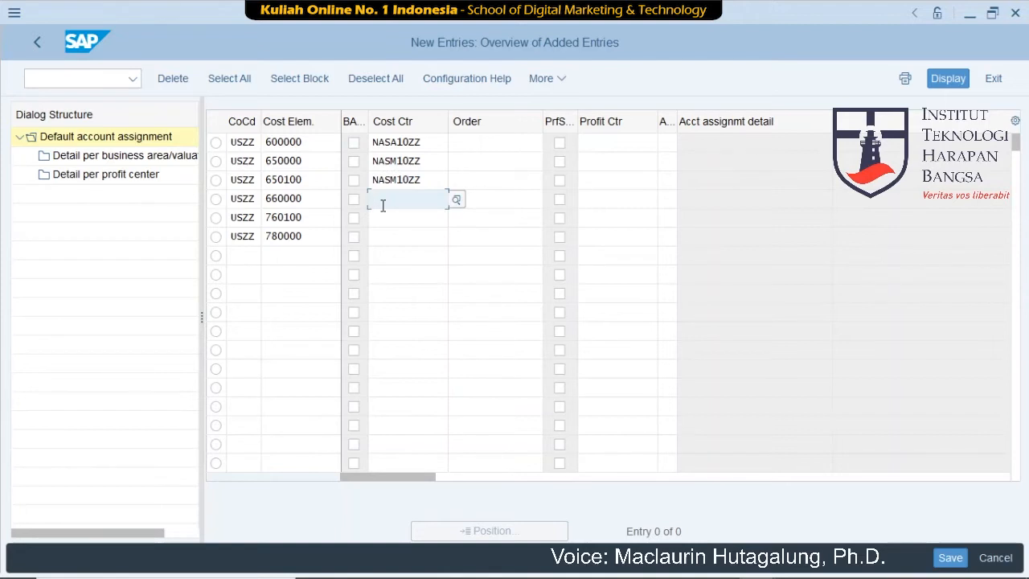
text(NAGS10ZZ)
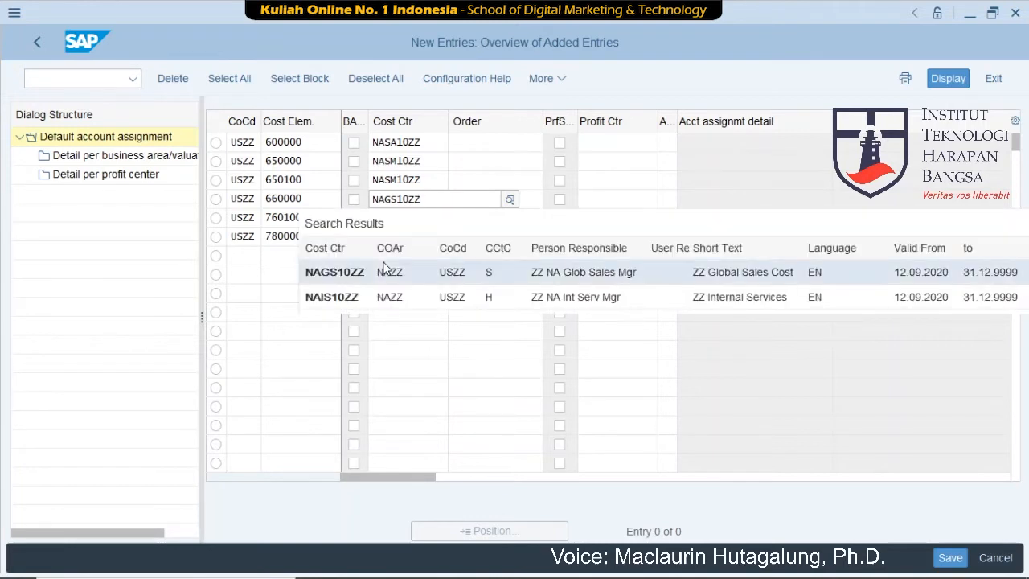
click(330, 274)
Assign cost center NAPR10ZZ to cost element 760100 in company code USZZ.
click(391, 214)
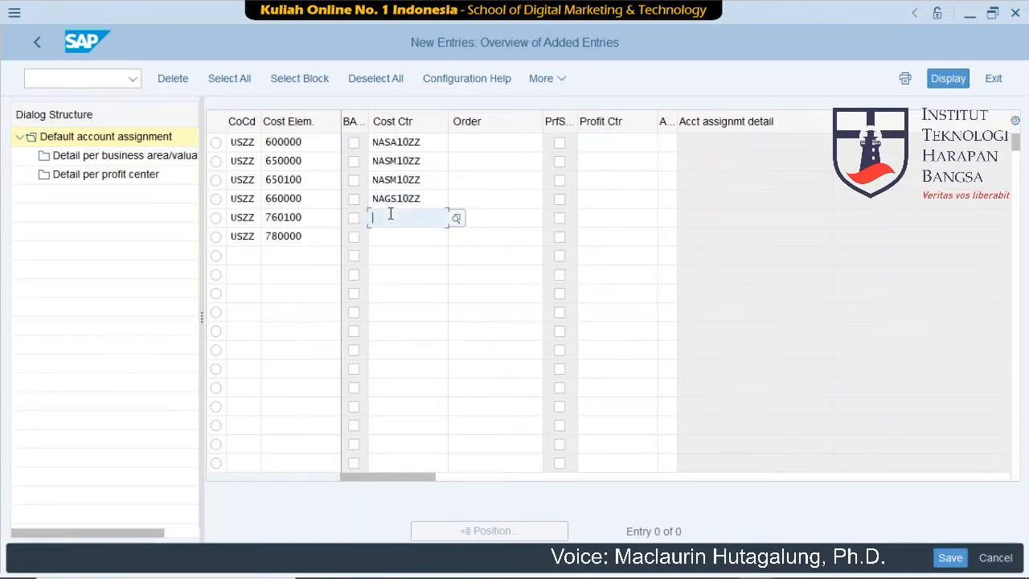
text(NAPS10)
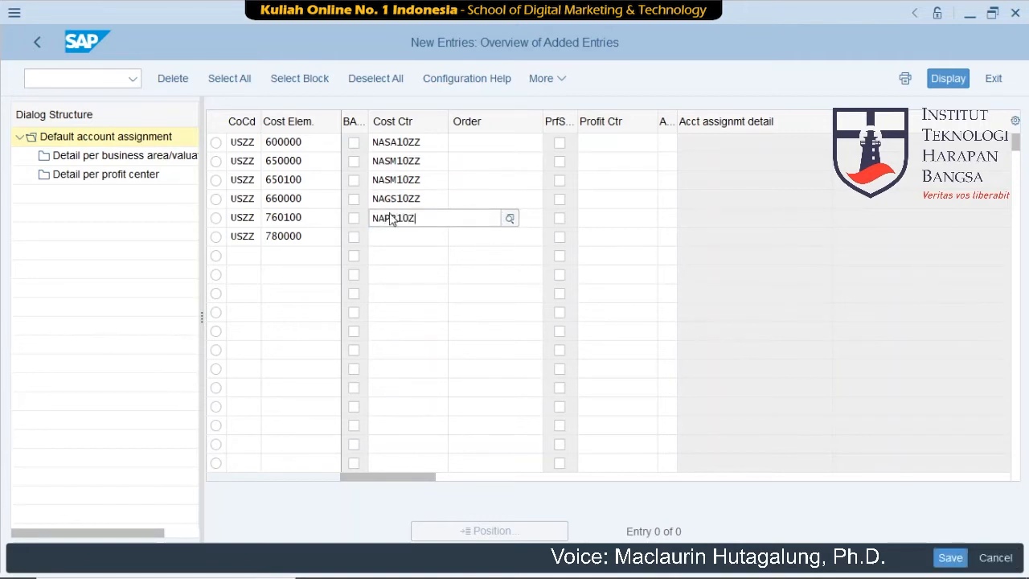
text(ZZ)
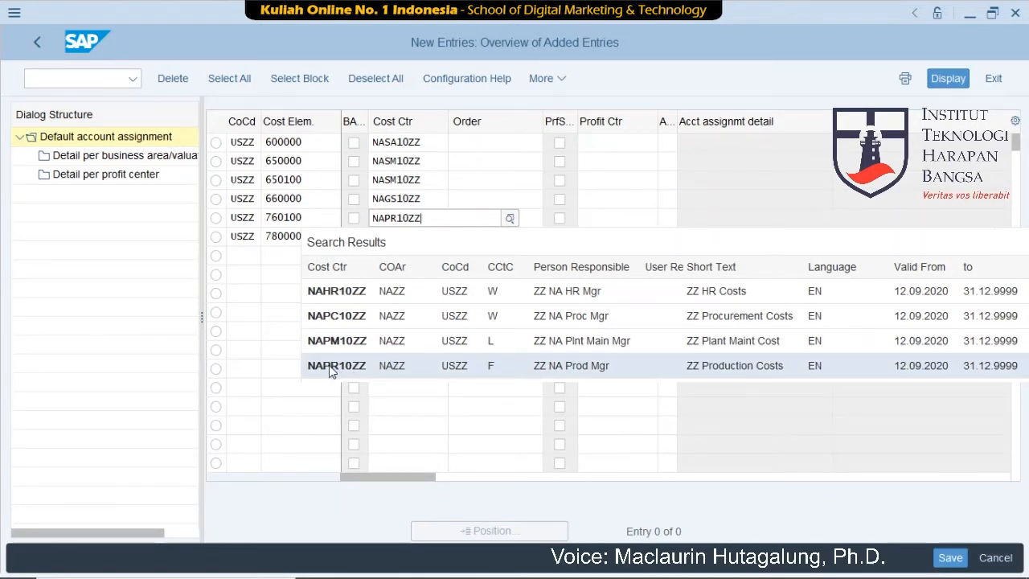
click(329, 365)
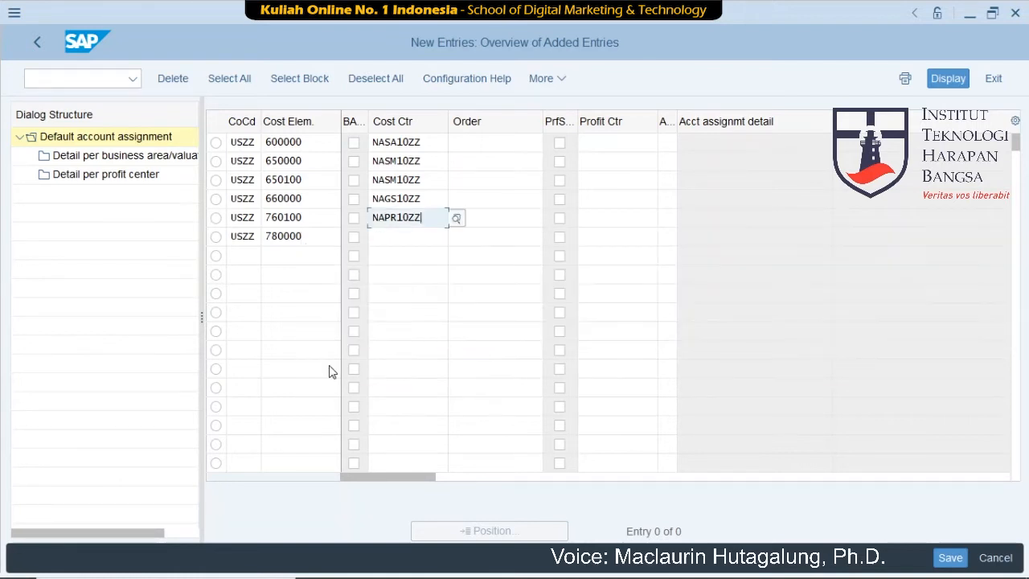
Assign the first row's cost center, NASA10ZZ, to cost element 780000 as well.
click(399, 237)
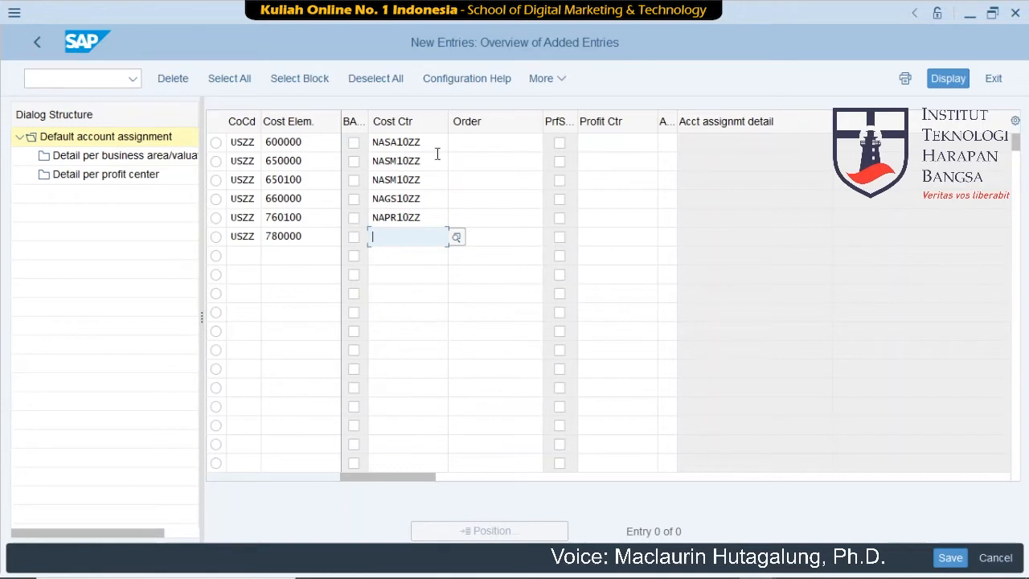
drag(422, 142, 378, 141)
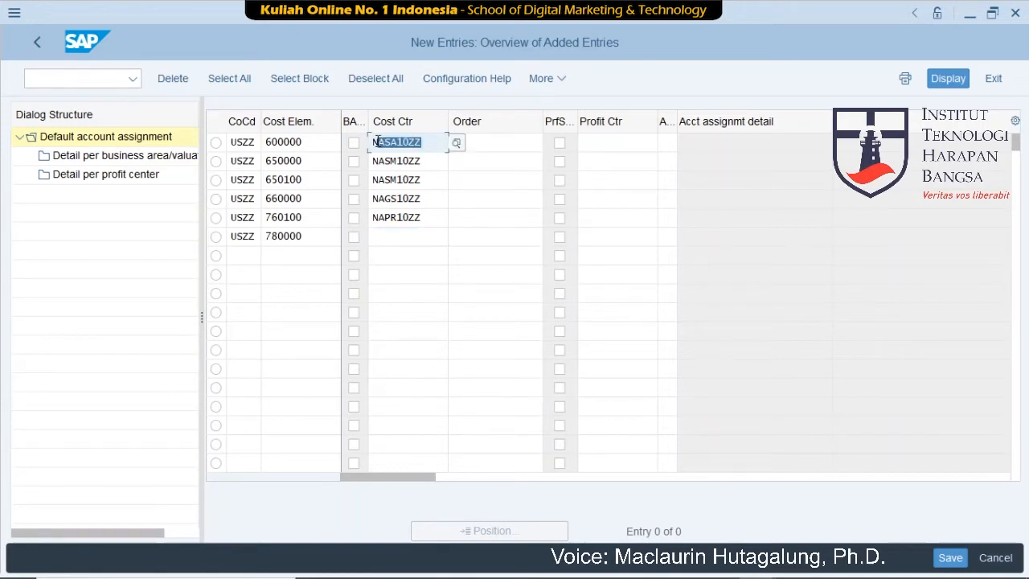
click(376, 141)
click(389, 236)
text(NASA10ZZ)
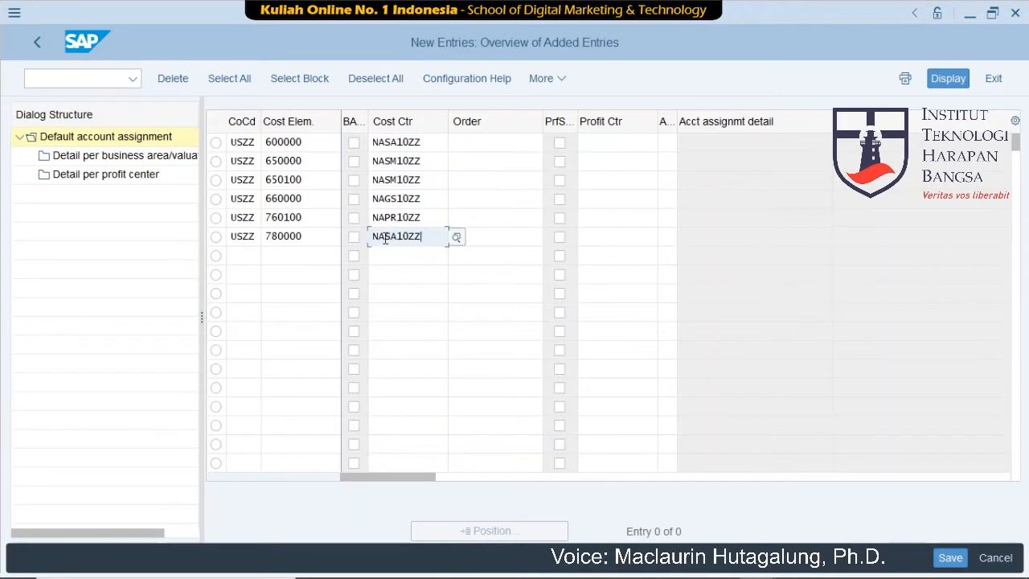
Set the account assignment detail indicator to 1 for cost elements 650000, 650100 and 760100.
click(670, 160)
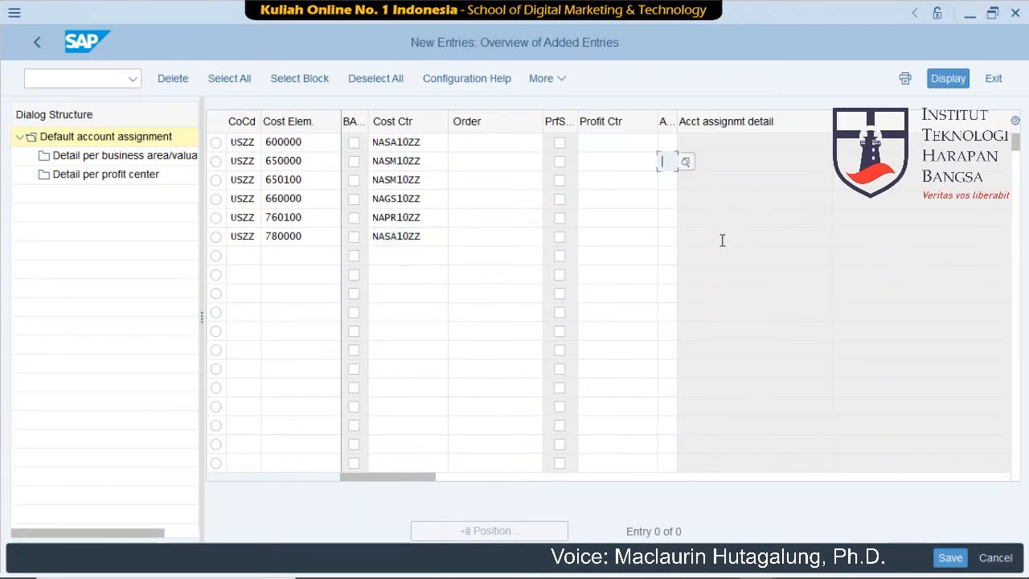
text(1)
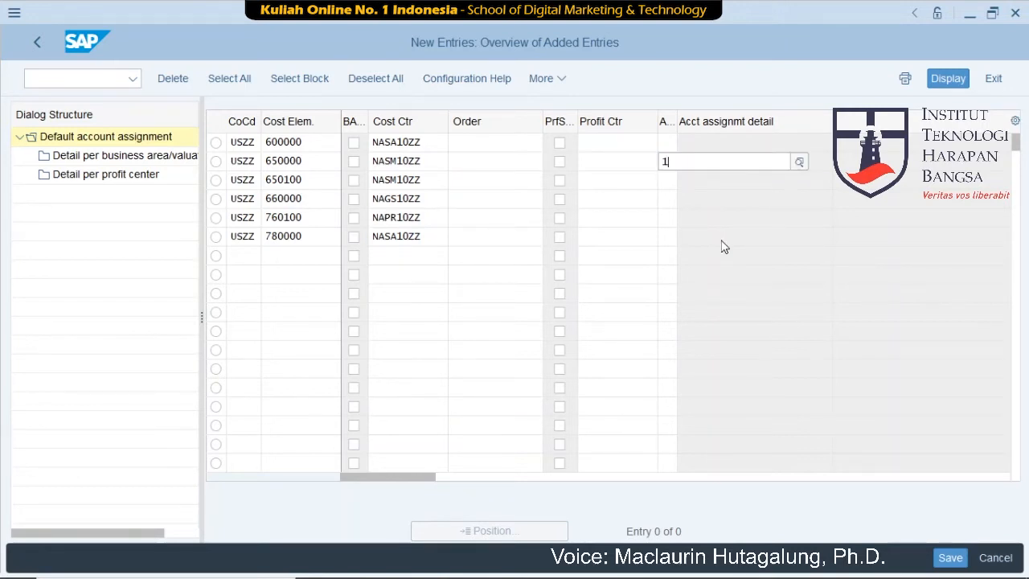
click(723, 246)
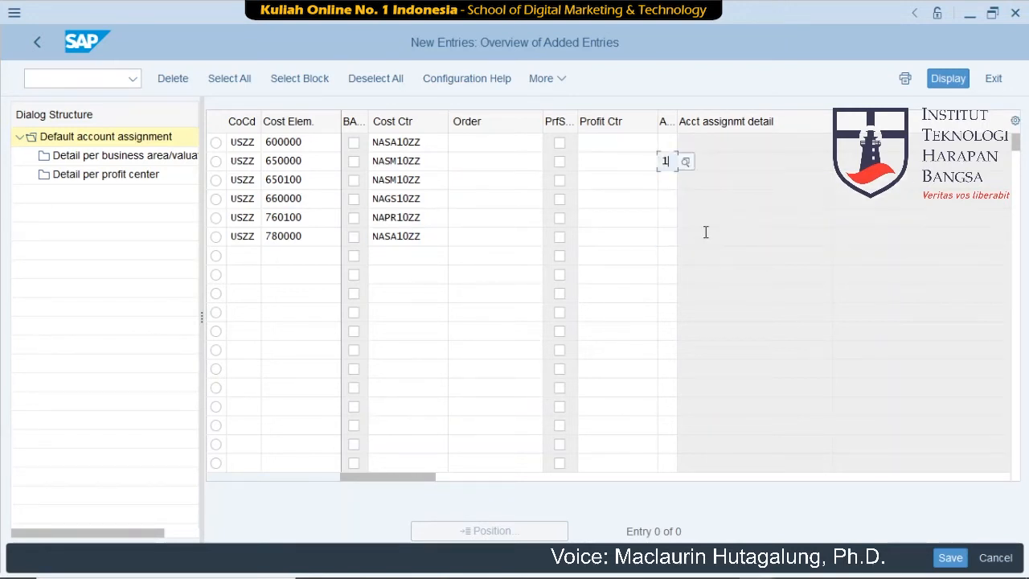
key(Down)
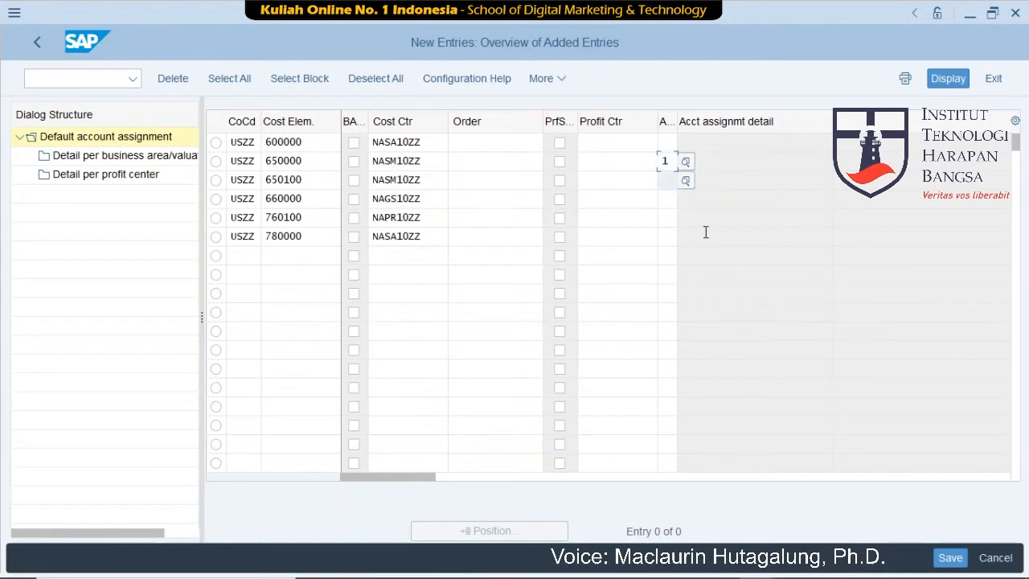
text(1)
key(Down)
key(Down)
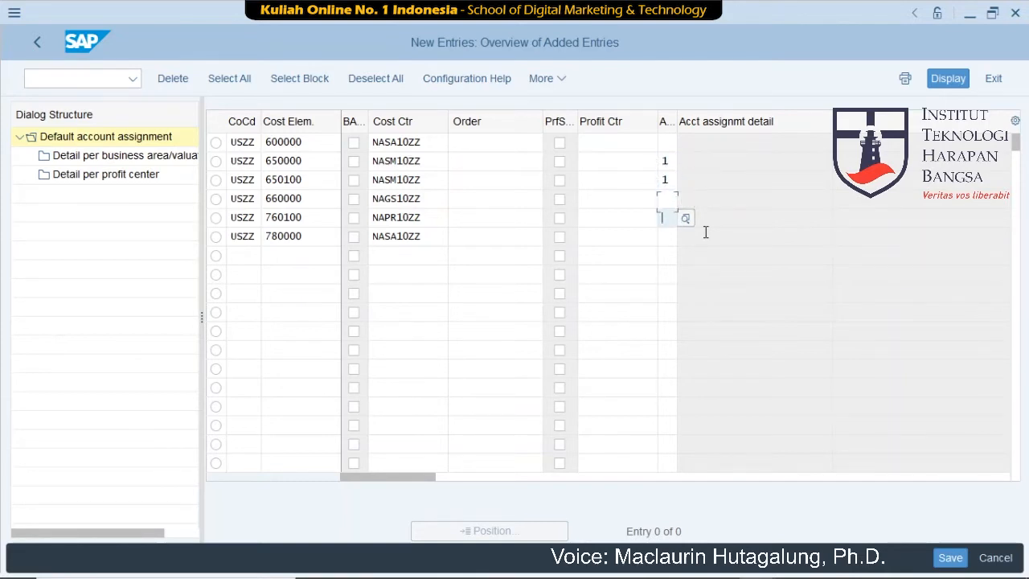
text(1)
click(402, 256)
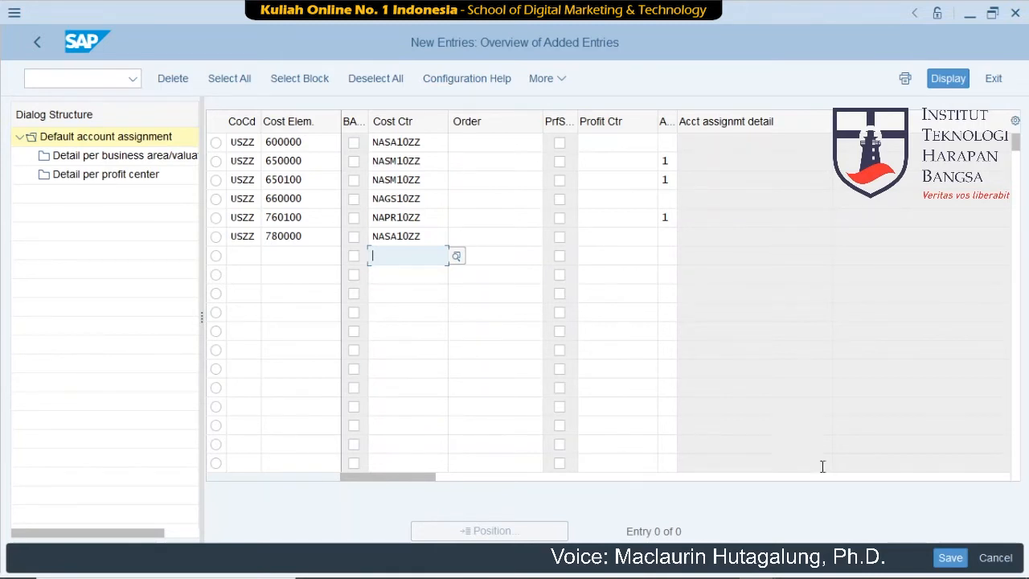
Save the new default account assignments and return to the IMG structure.
click(950, 557)
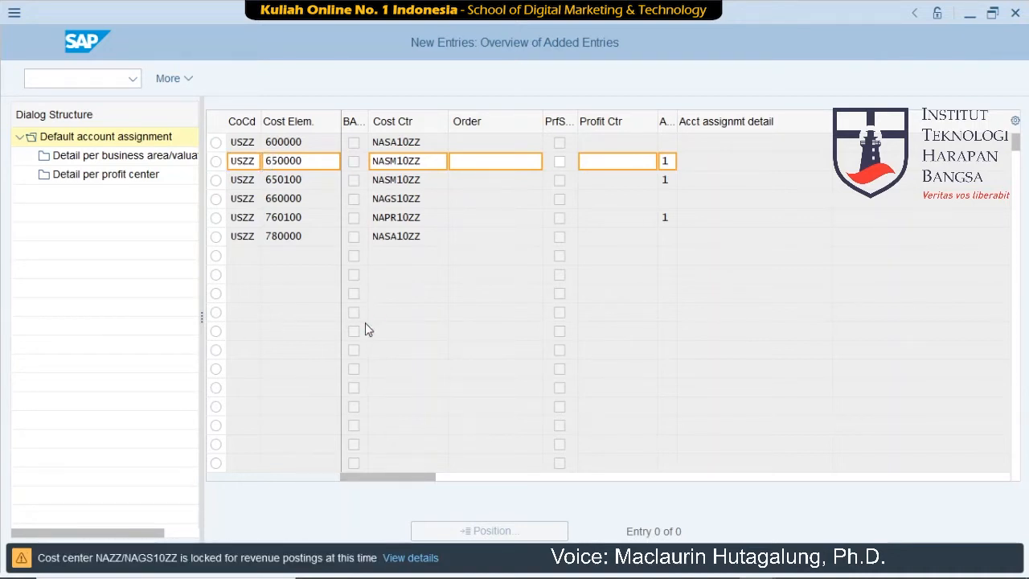
key(Return)
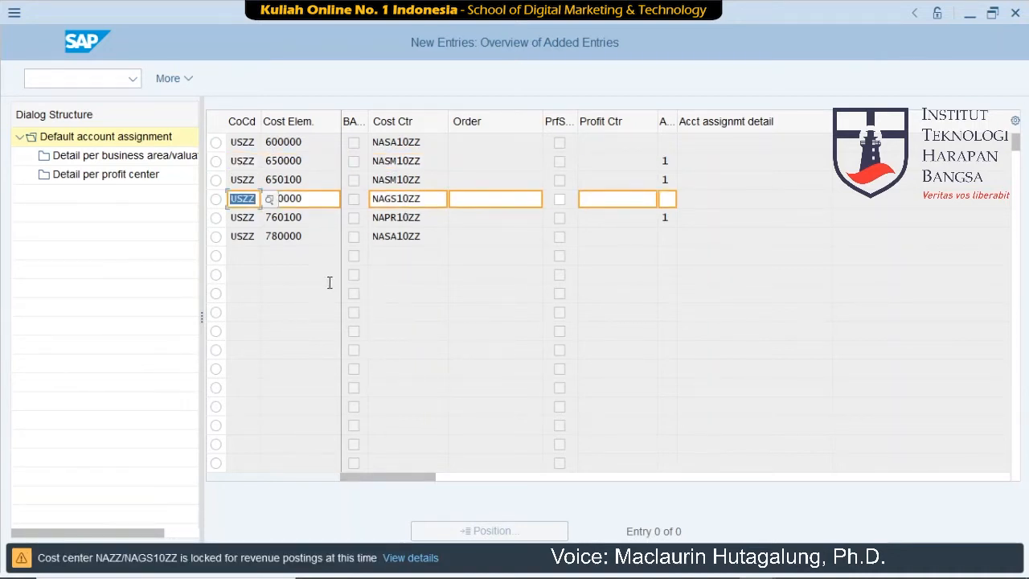
key(ctrl+s)
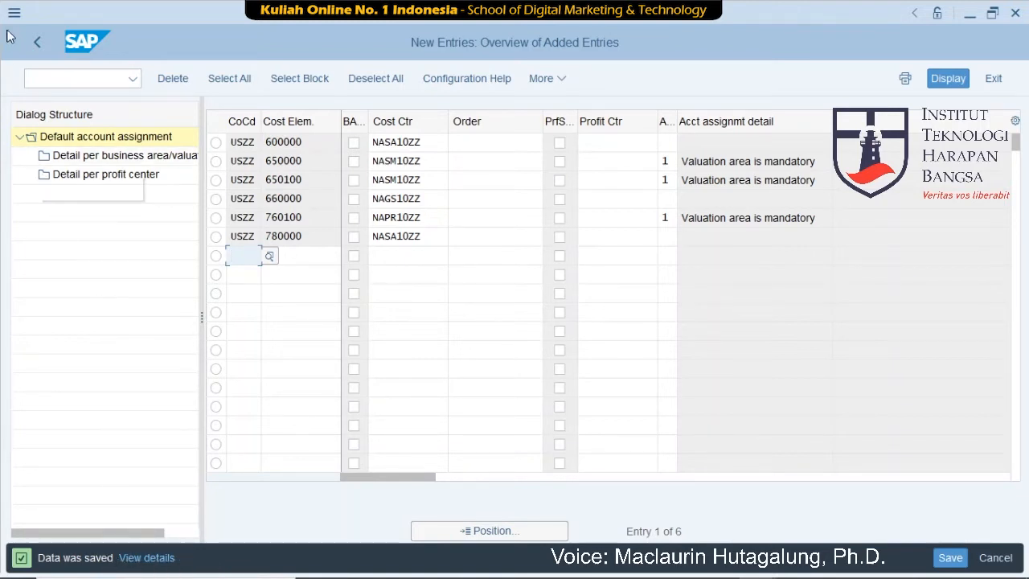
click(35, 42)
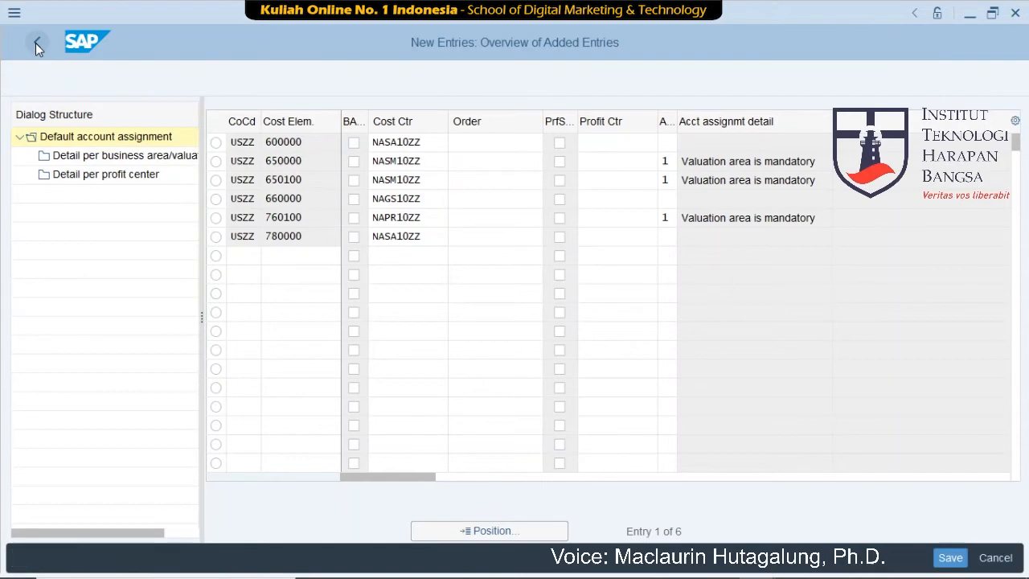
click(36, 42)
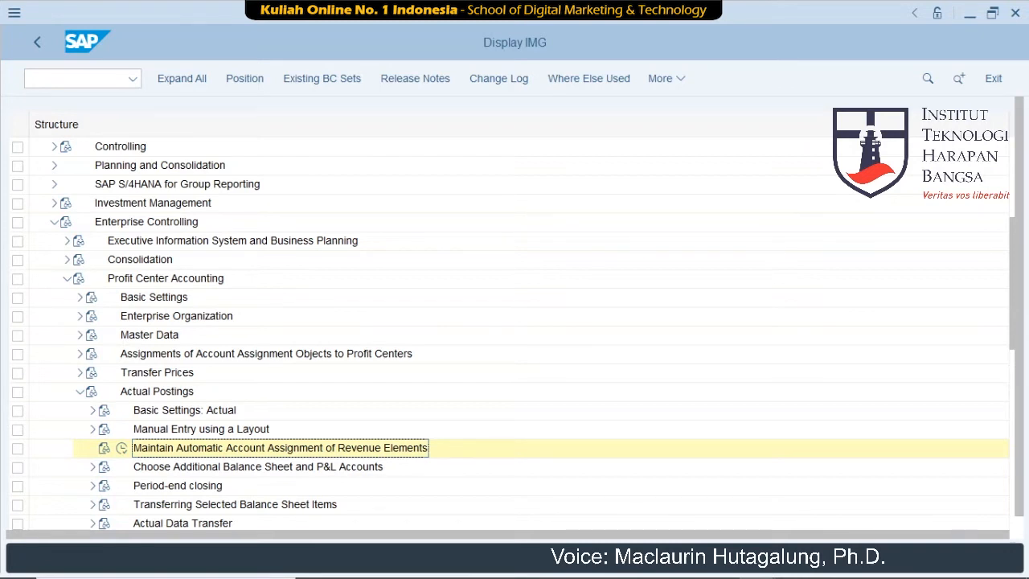
Open the Assign Shipping Points activity within Logistics Execution's Shipping Point and Goods Receiving Point Determination.
click(54, 224)
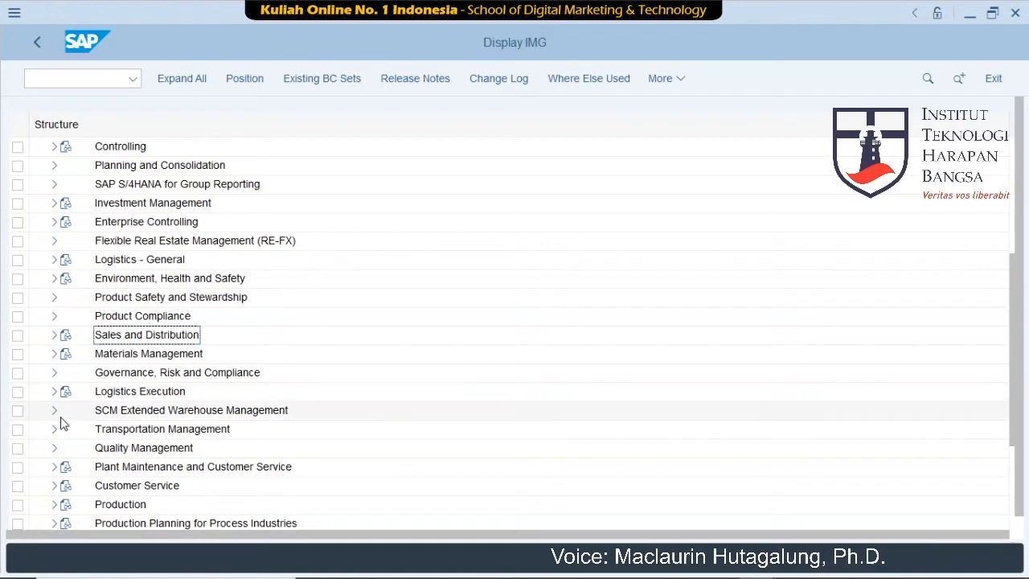
click(55, 392)
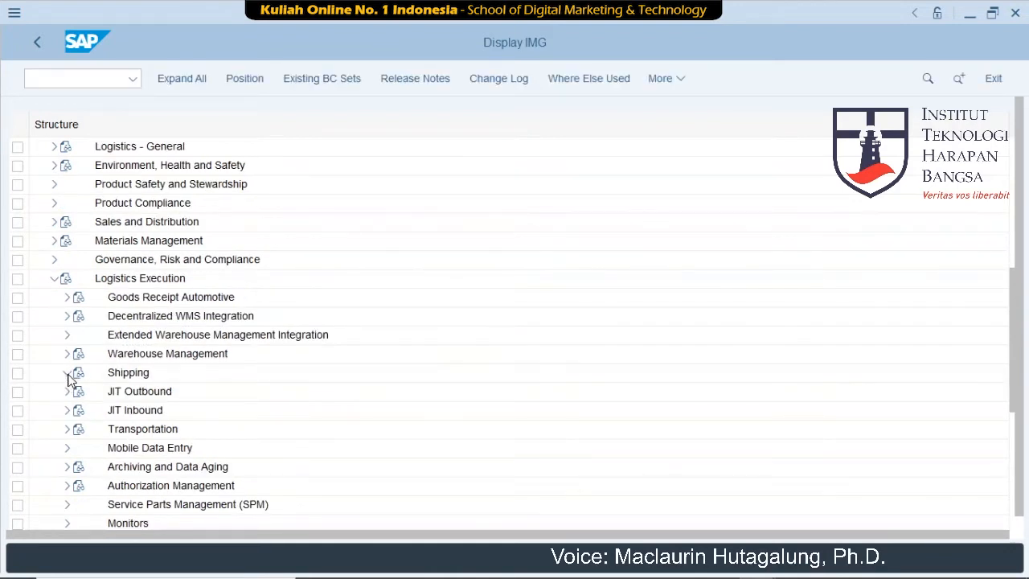
click(68, 373)
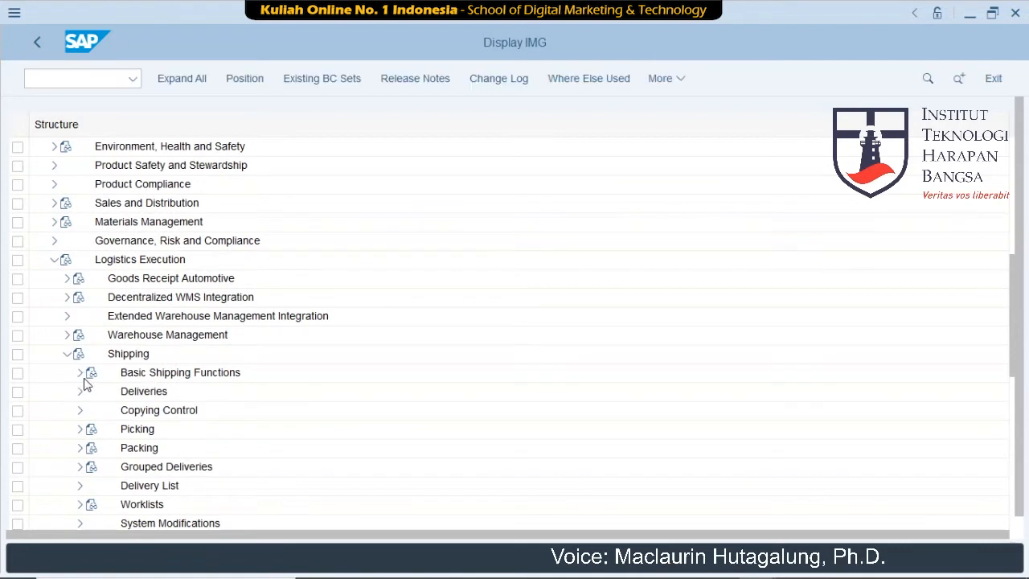
click(80, 374)
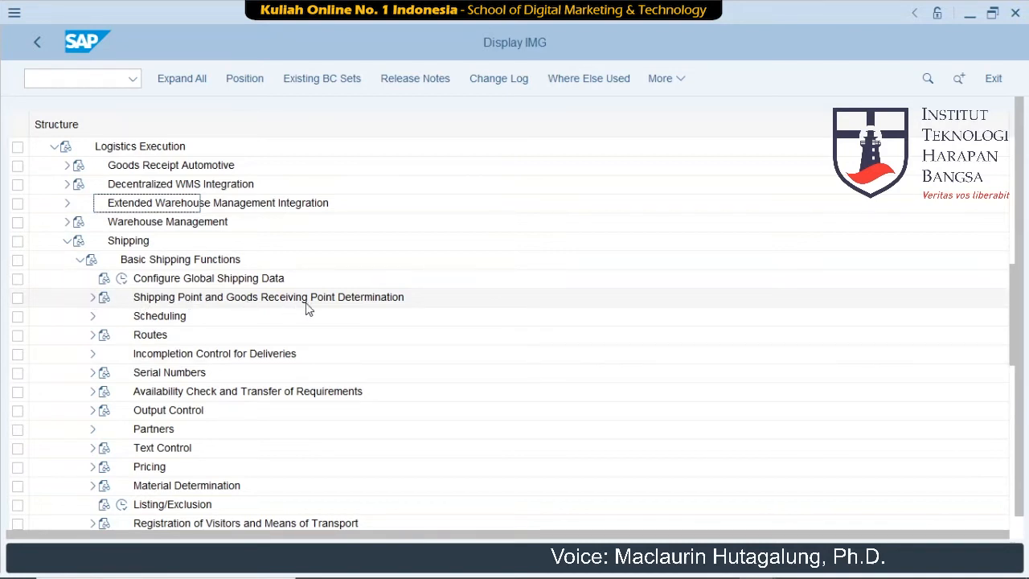
click(93, 298)
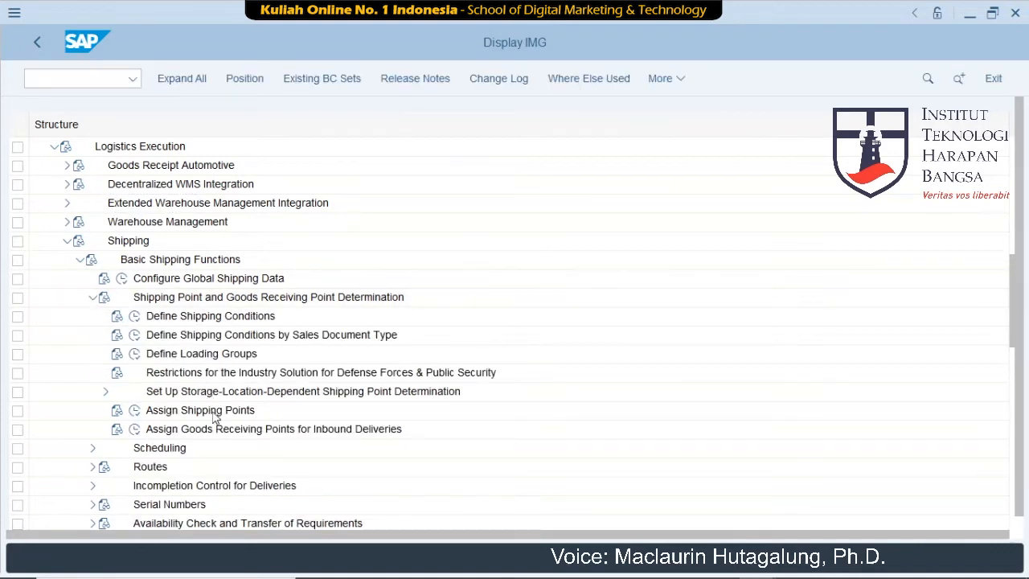
click(135, 411)
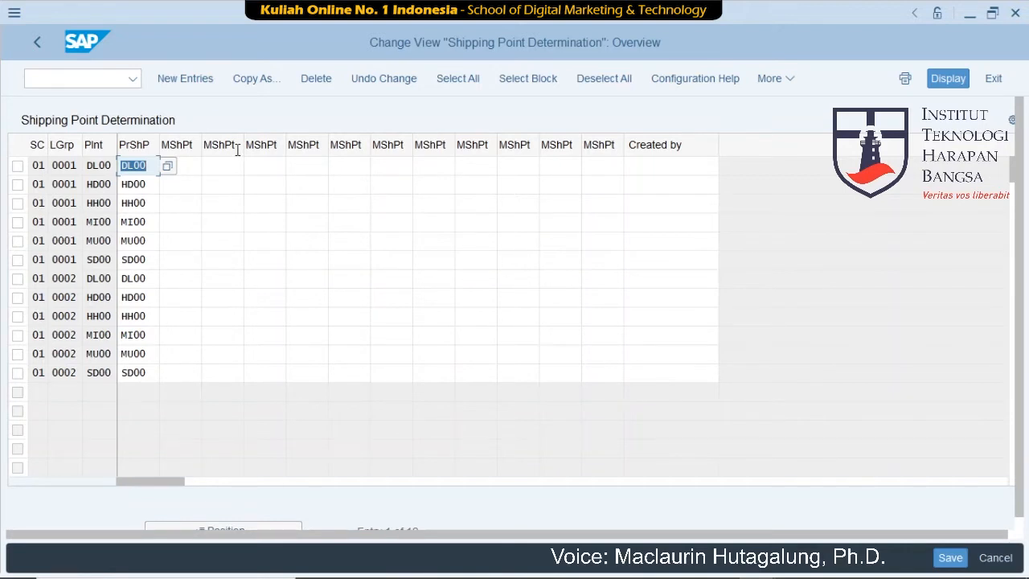
Start new shipping point determination entries and enter shipping condition 01 in the first six rows.
click(193, 80)
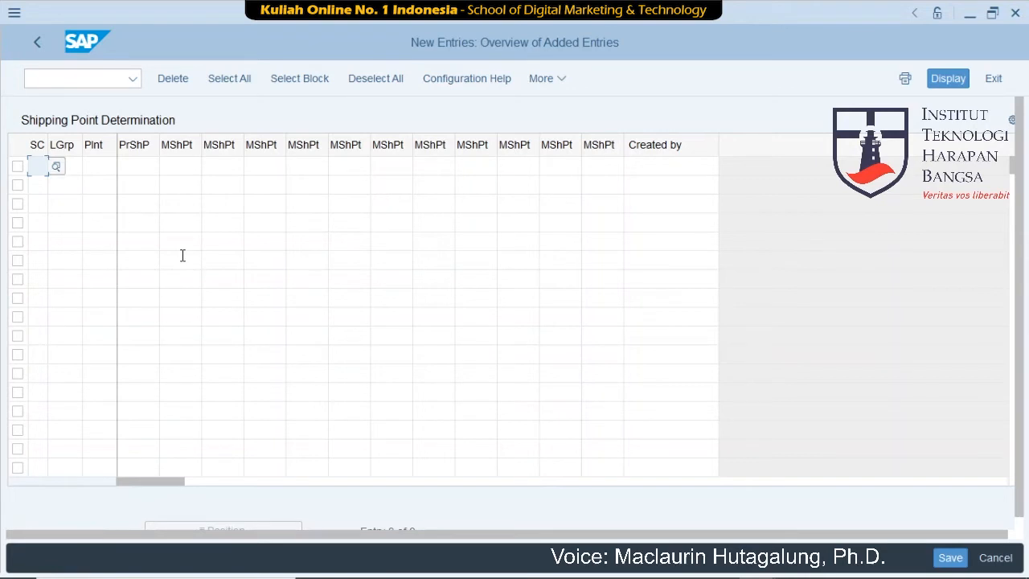
text(01)
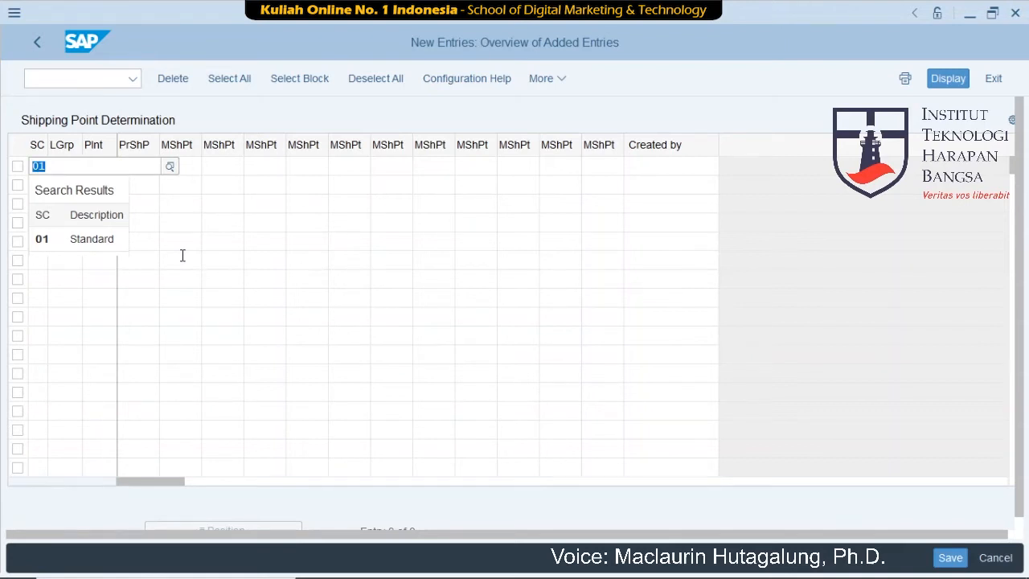
key(shift+Down)
key(shift+Down)
text(01)
key(Down)
text(01)
key(Down)
text(01)
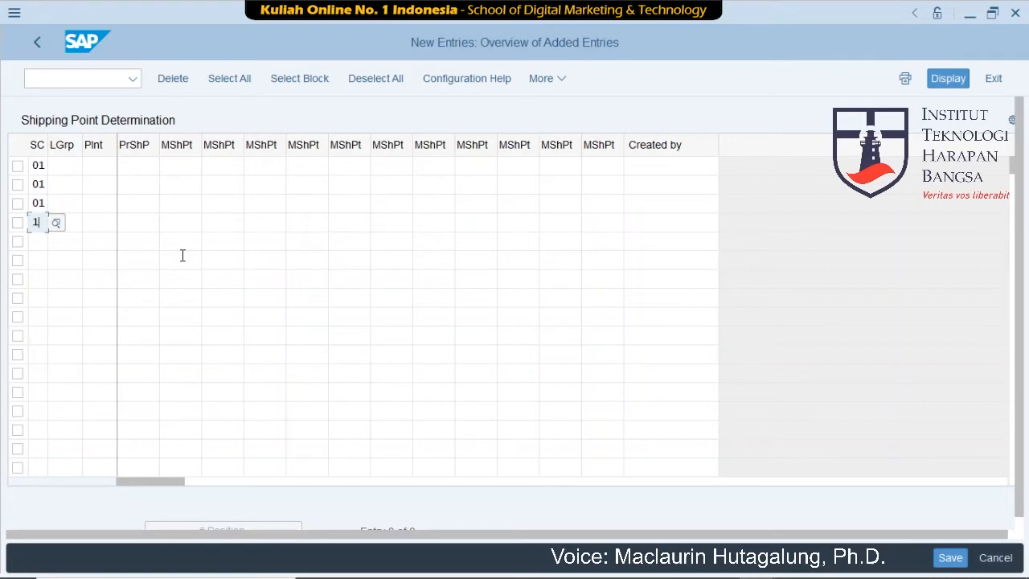
key(Down)
text(01)
key(Down)
text(1)
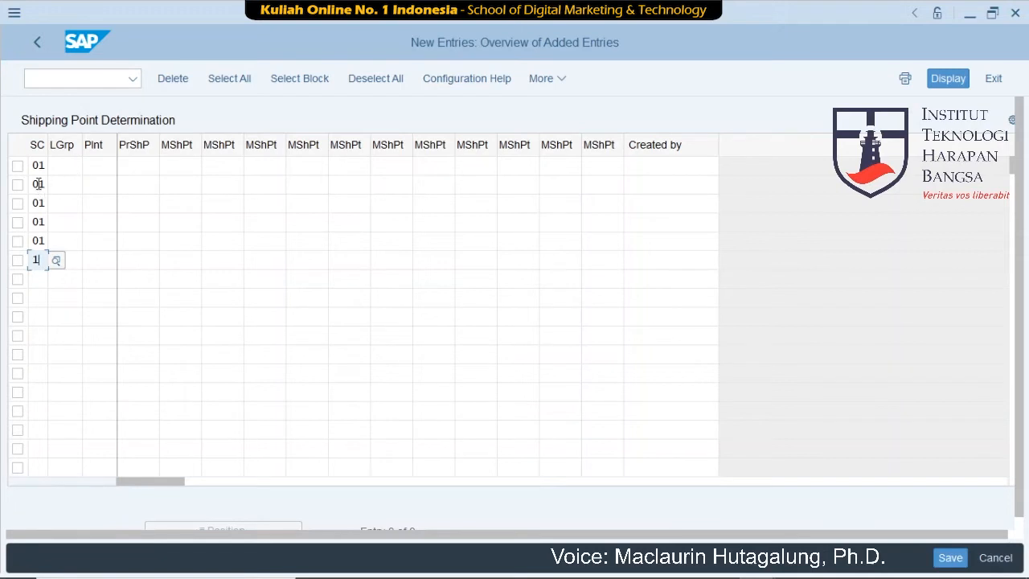
Enter loading group 0001 in the first, third and fifth shipping point determination rows.
click(59, 165)
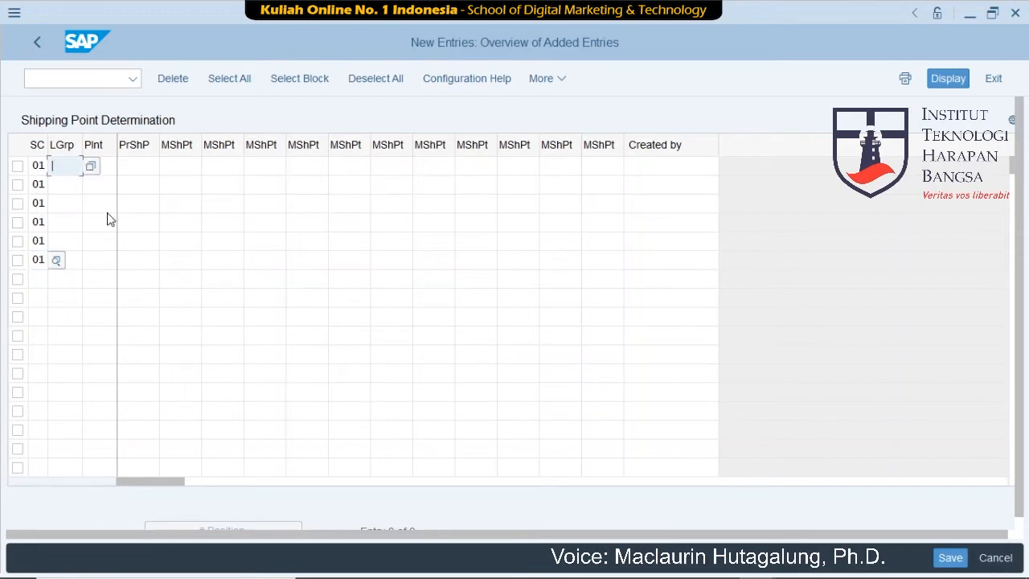
text(0001)
key(shift+Left)
key(shift+Left)
key(shift+Left)
key(shift+Left)
key(ctrl+c)
key(Down)
key(Down)
key(ctrl+v)
key(Down)
key(Down)
key(ctrl+v)
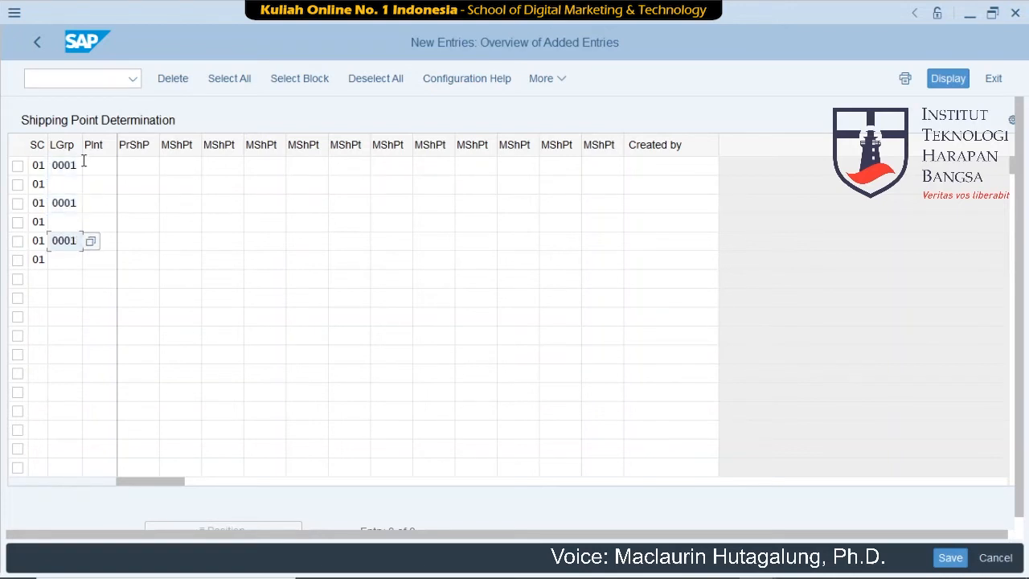
Enter loading group 0002 in the second, fourth and sixth shipping point determination rows.
click(66, 183)
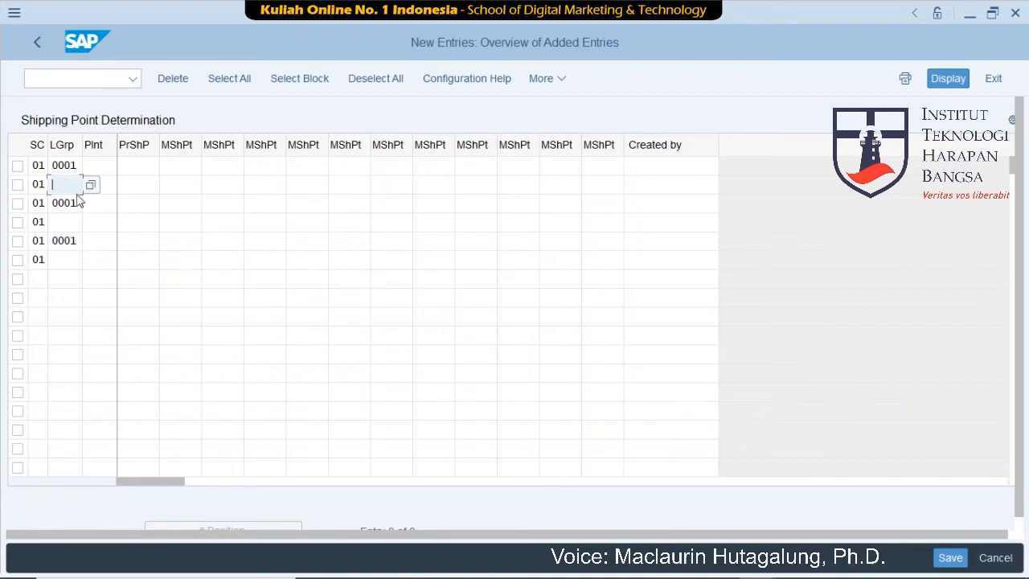
text(0002)
key(shift+Left)
key(shift+Left)
key(shift+Left)
key(shift+Left)
key(ctrl+c)
click(77, 221)
key(ctrl+v)
key(Down)
key(Down)
key(ctrl+v)
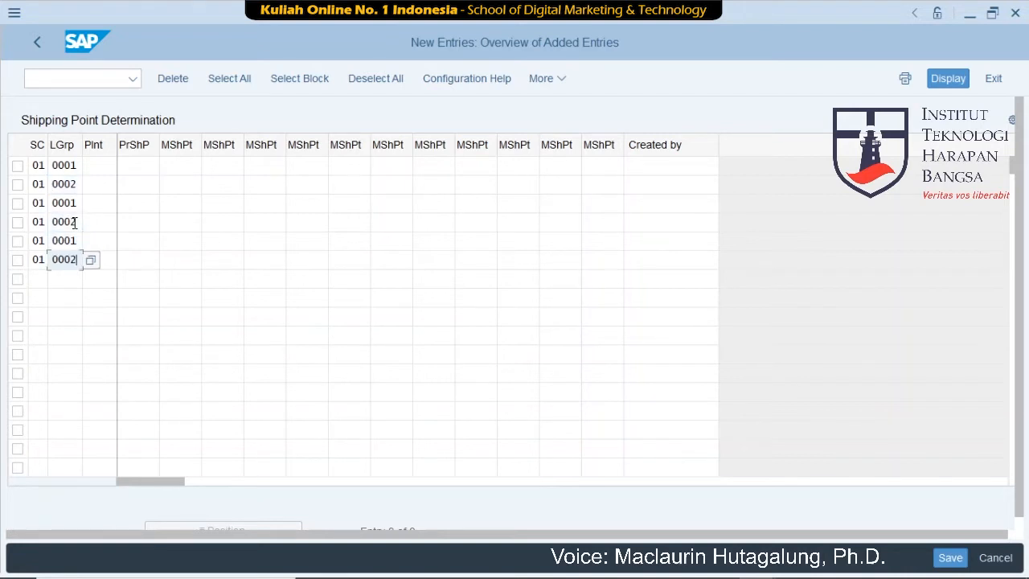
Enter plant DLZZ in the first shipping point determination row and plant MIZZ in the fourth row.
click(104, 166)
text(DLZZ)
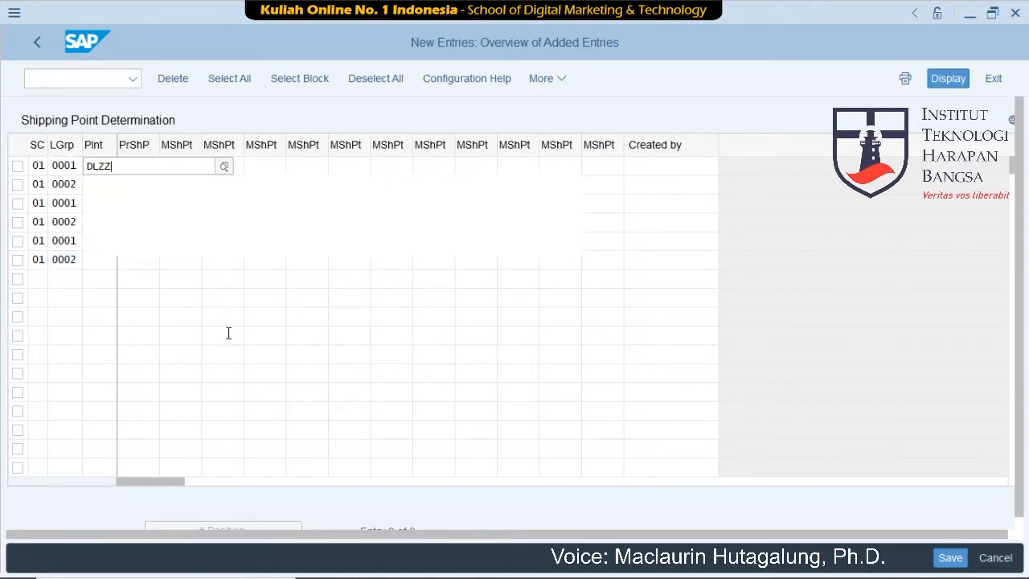
key(Return)
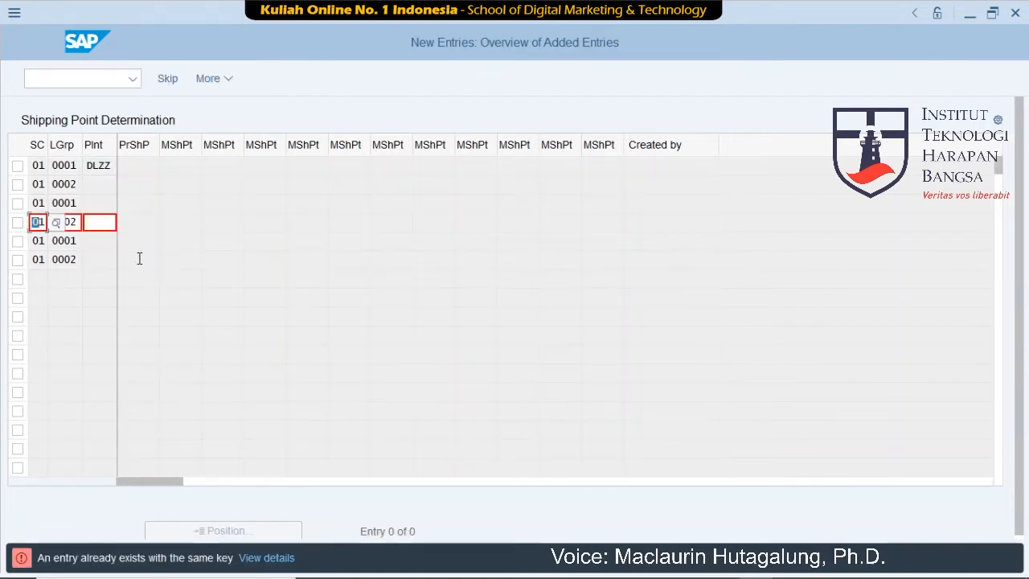
click(97, 223)
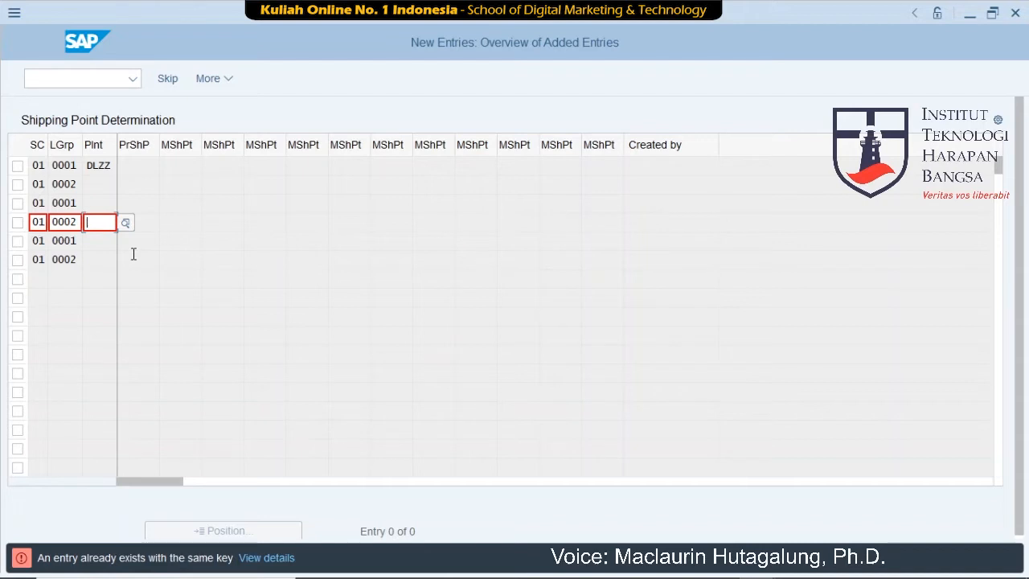
text(M)
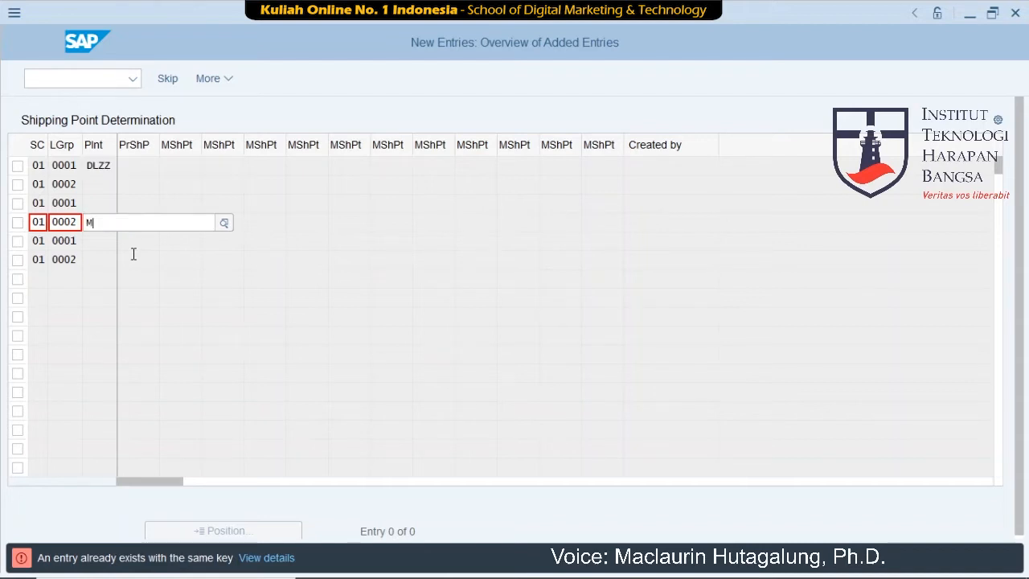
text(IZZ)
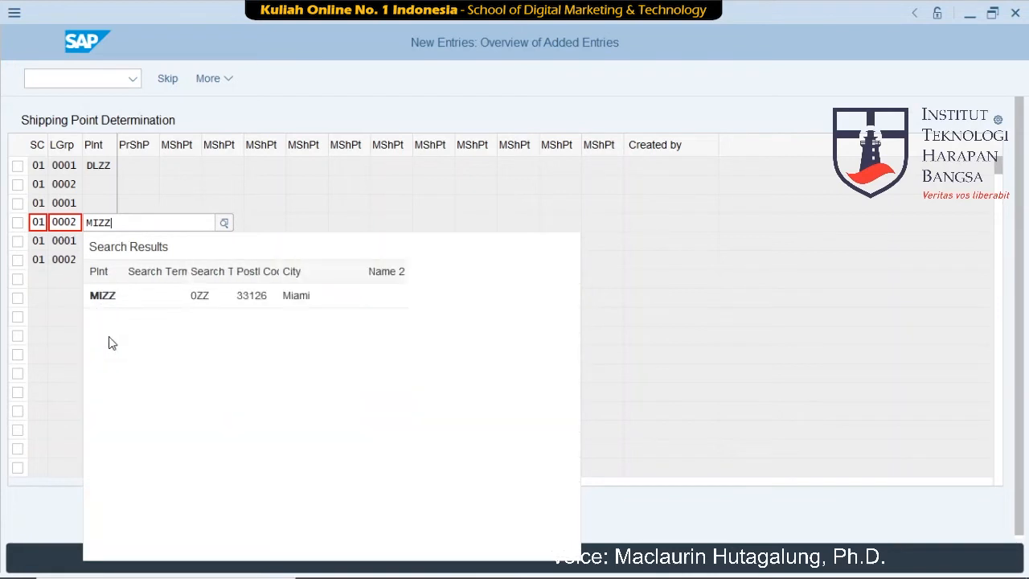
key(Return)
key(Return)
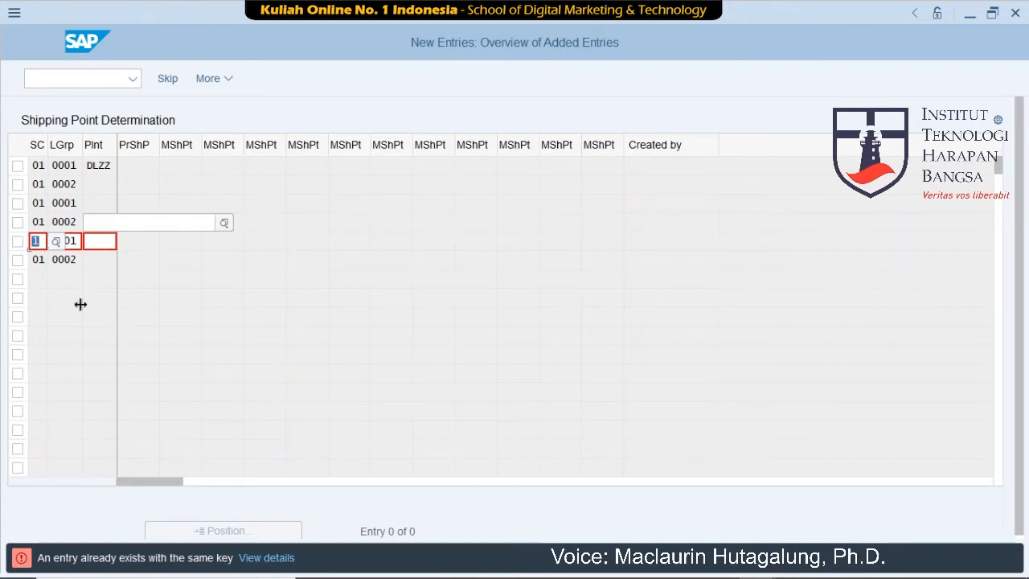
text(SDZZ)
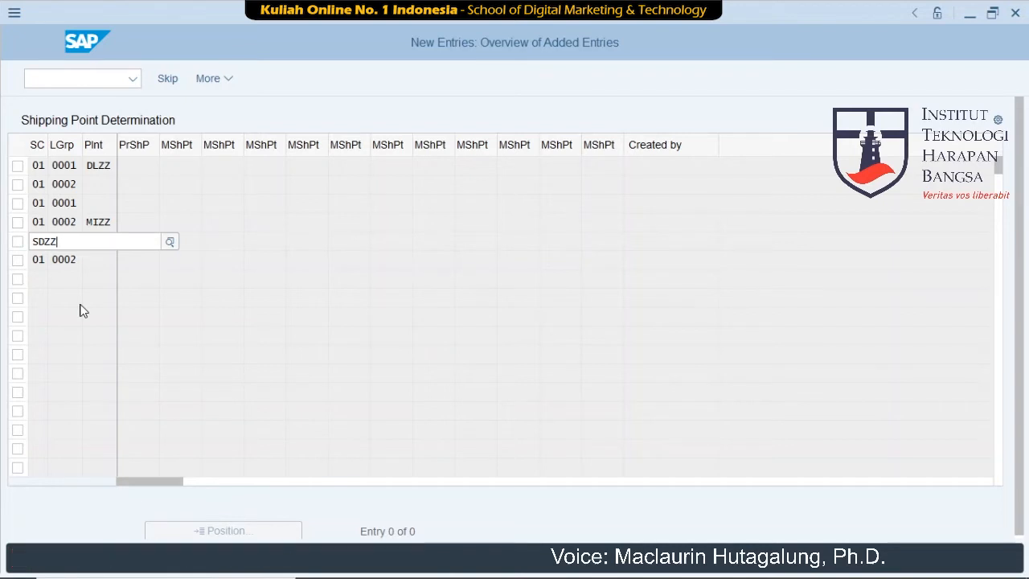
key(BackSpace)
key(BackSpace)
key(BackSpace)
key(BackSpace)
text(1)
Enter plant SDZZ in the fifth shipping point determination row, with shipping condition 01 and loading group 0001.
click(100, 242)
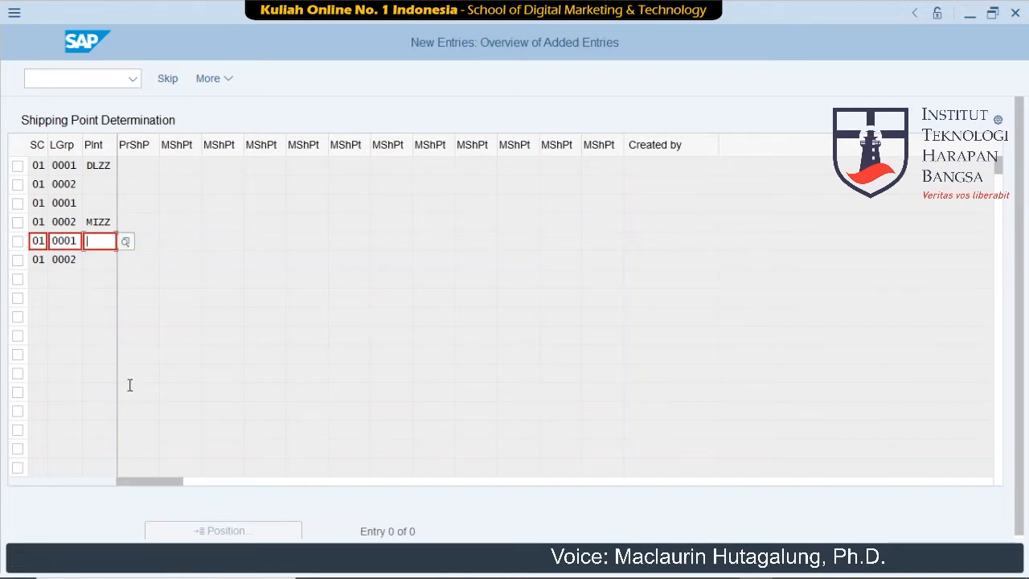
text(SD)
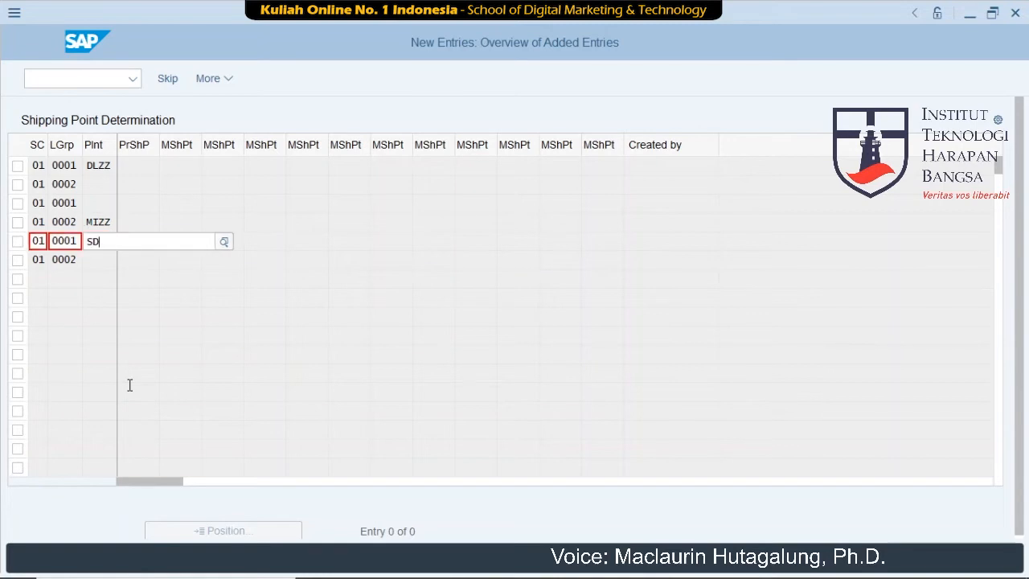
text(ZZ)
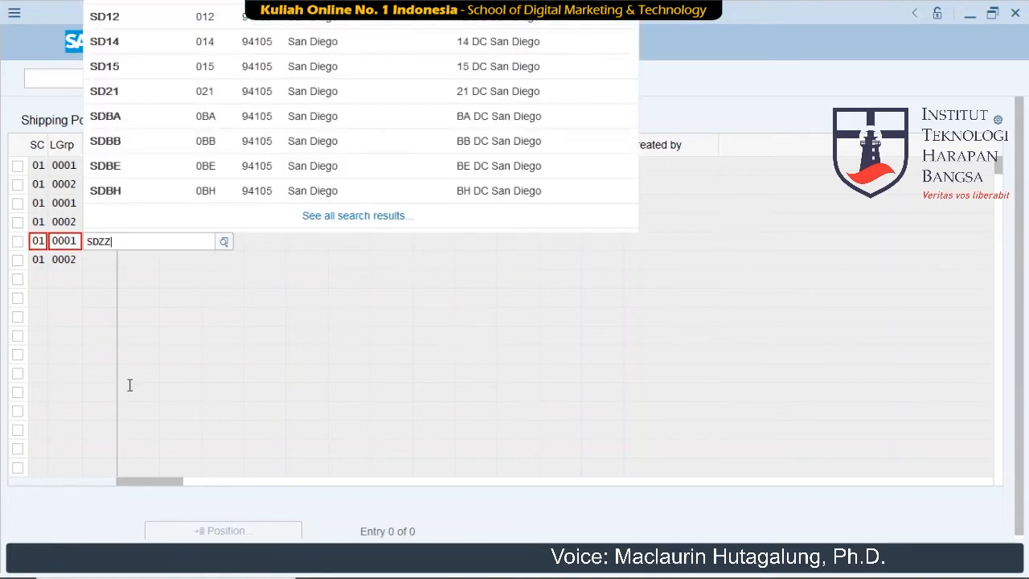
key(Return)
key(Delete)
key(Delete)
key(Delete)
key(Delete)
key(Return)
key(Delete)
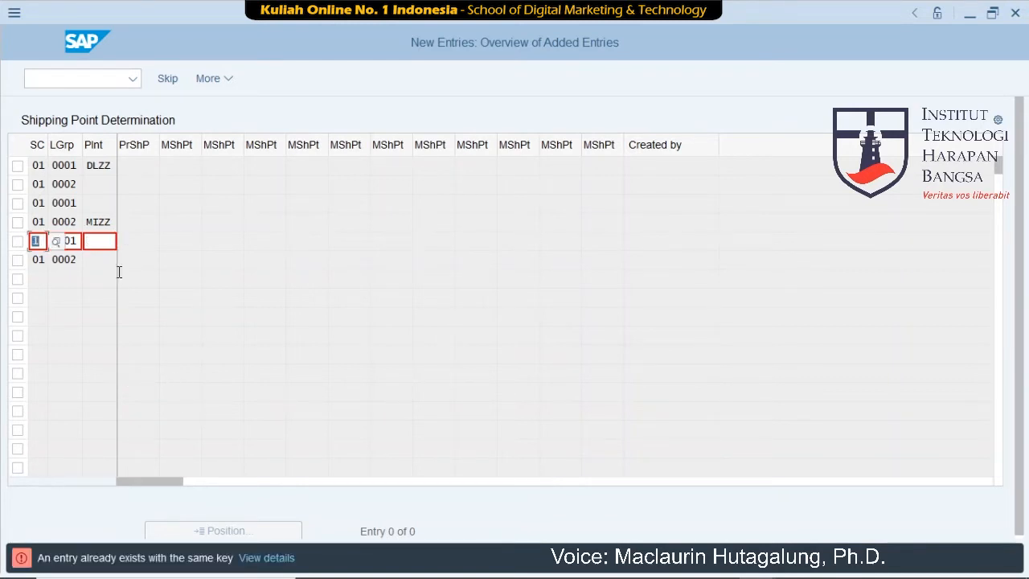
click(100, 241)
text(SDZZ)
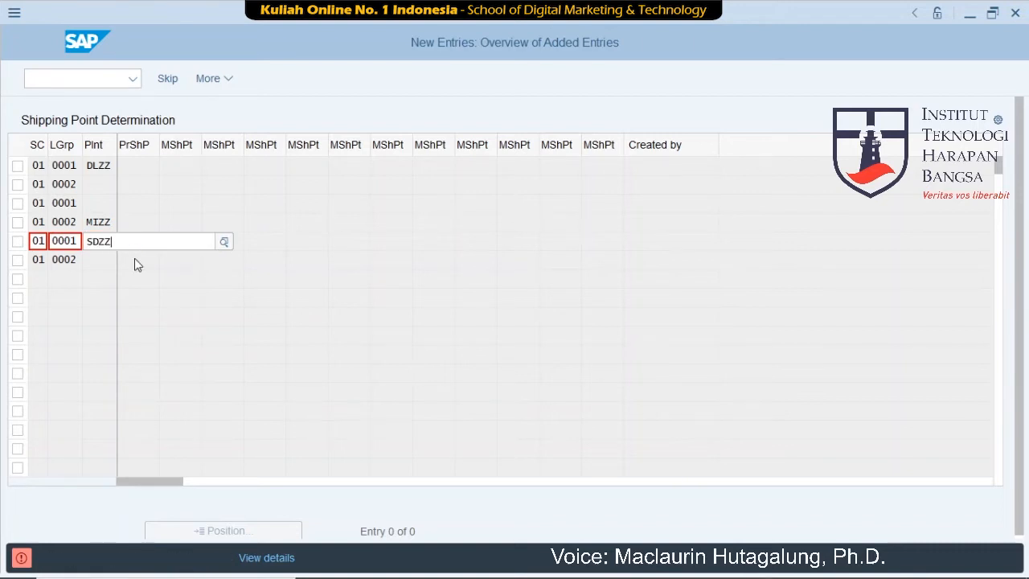
click(133, 317)
key(Return)
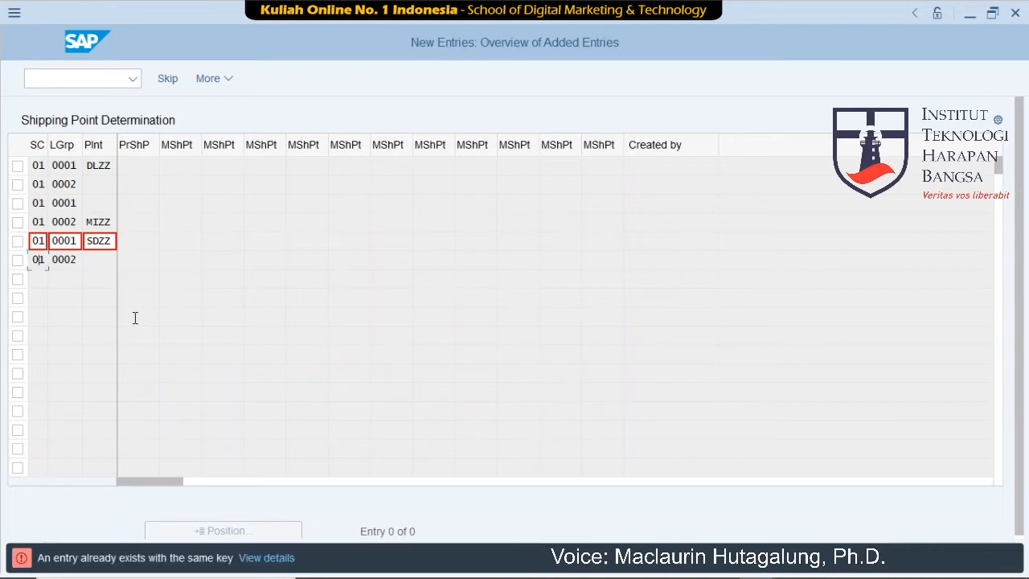
key(Return)
Enter plant SDZZ in the sixth shipping point determination row, with shipping condition 01 and loading group 0002.
click(103, 263)
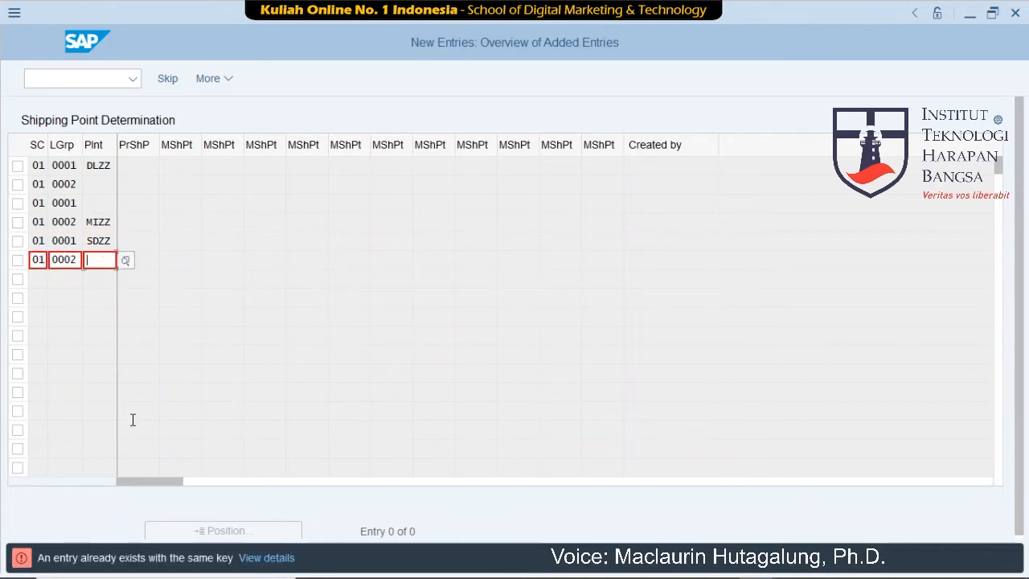
text(sdzz)
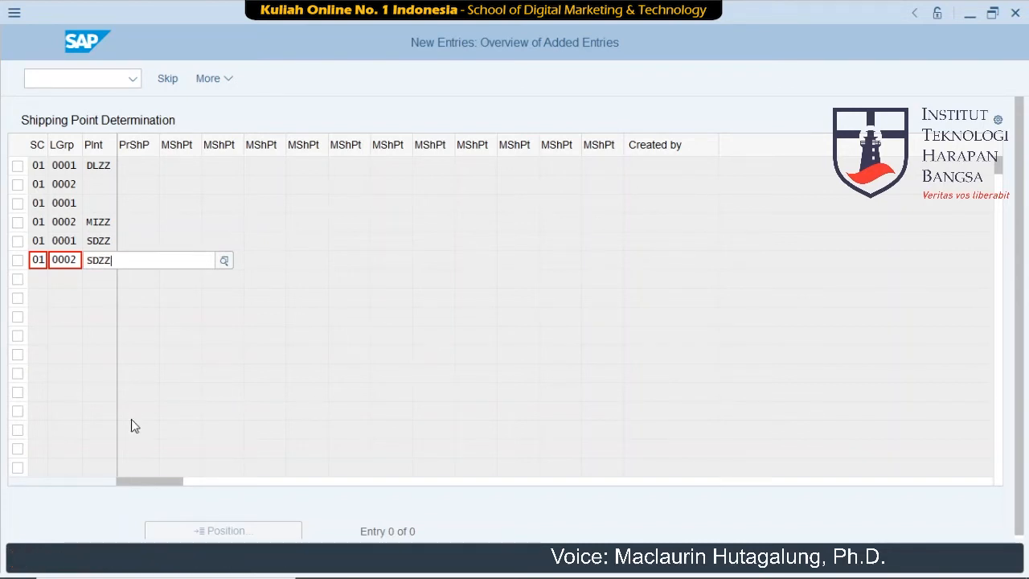
key(F4)
click(95, 359)
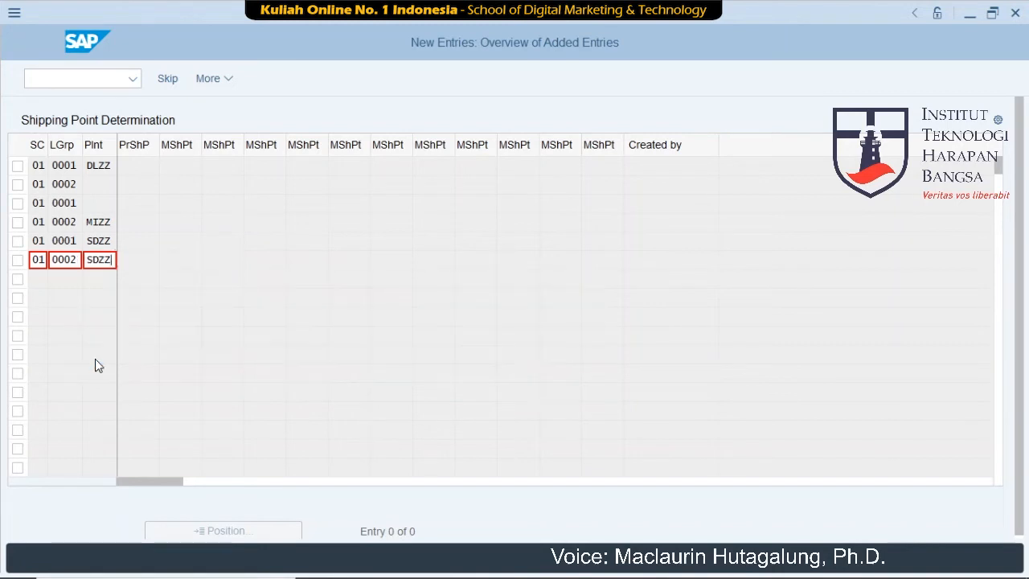
key(Return)
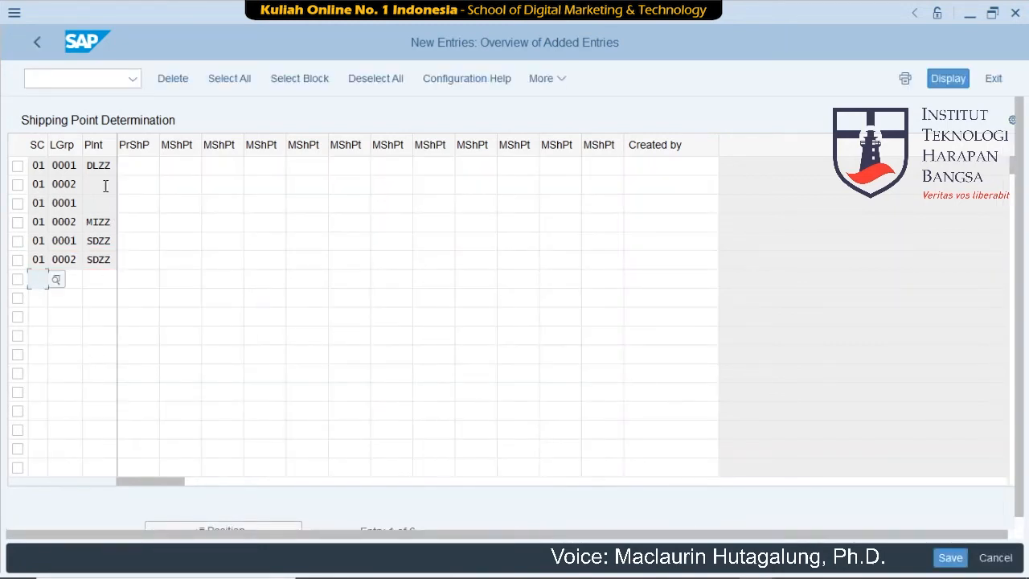
click(105, 186)
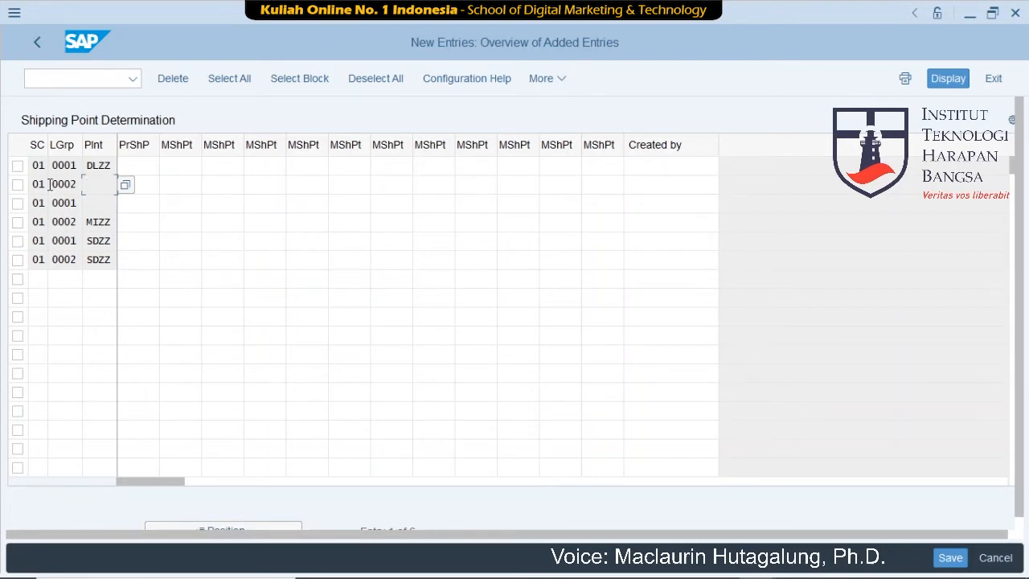
click(16, 184)
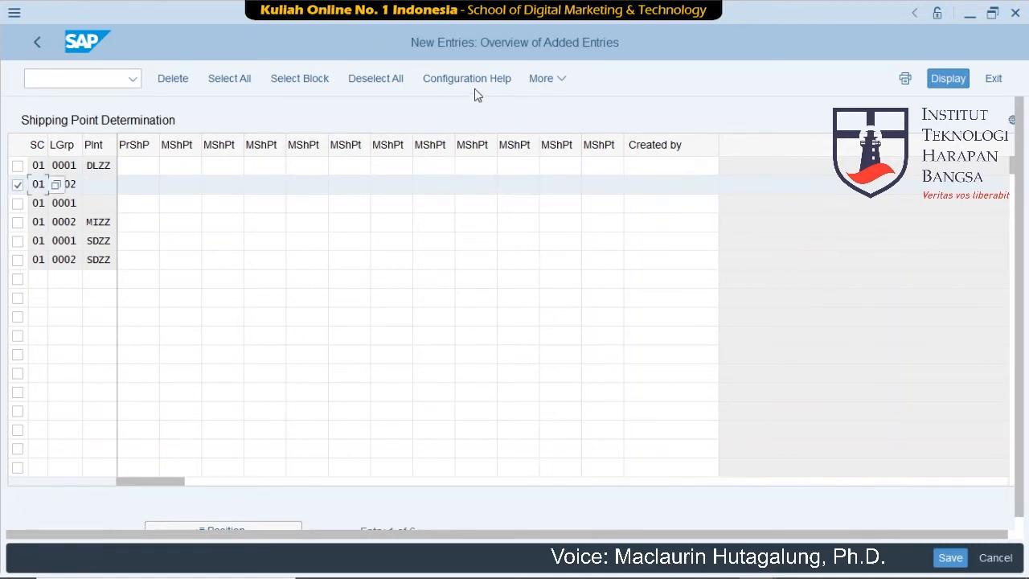
click(556, 79)
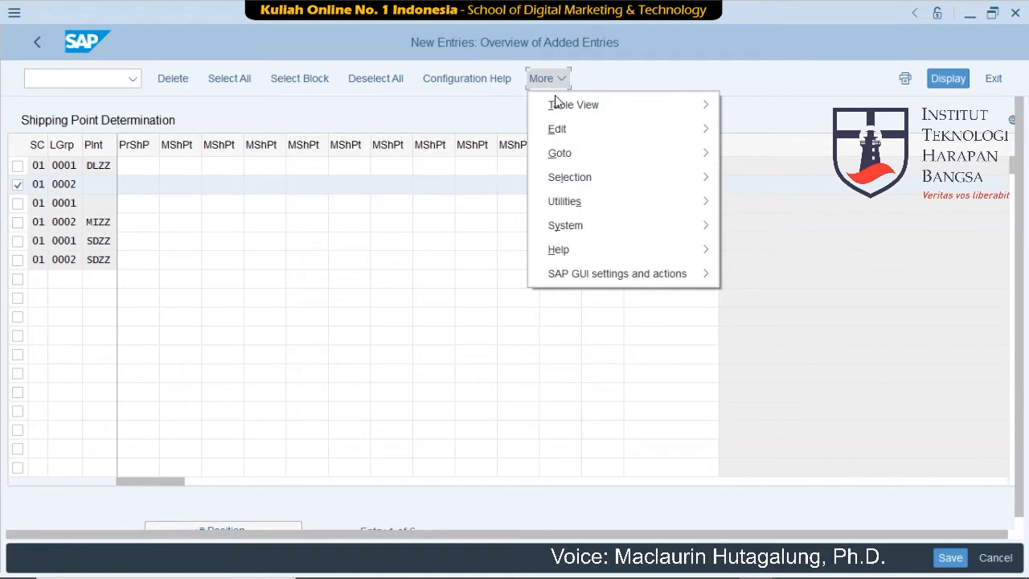
mouse_move(560, 138)
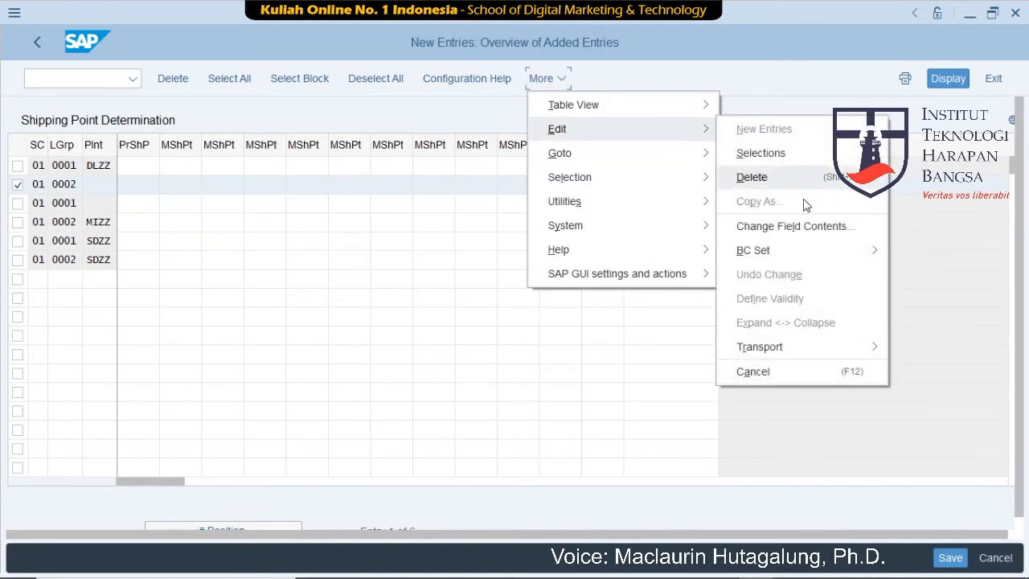
click(809, 226)
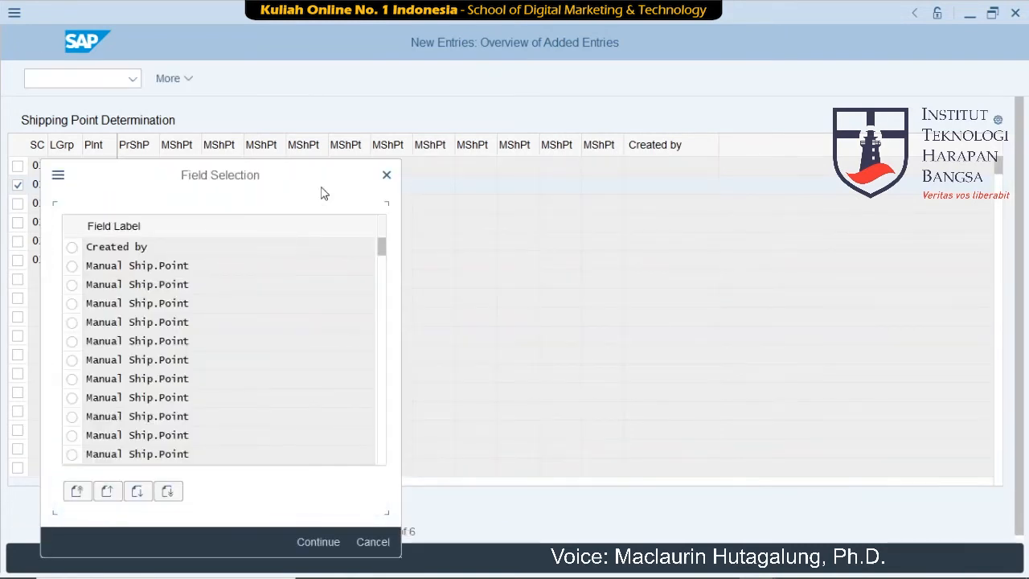
click(369, 542)
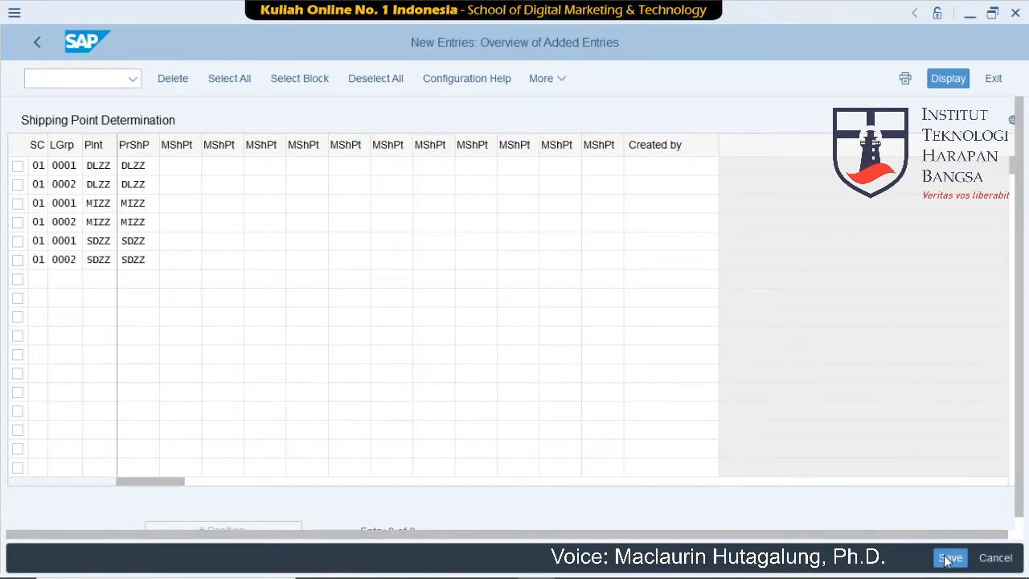
Save the six shipping point determination entries and return to the IMG structure.
click(137, 279)
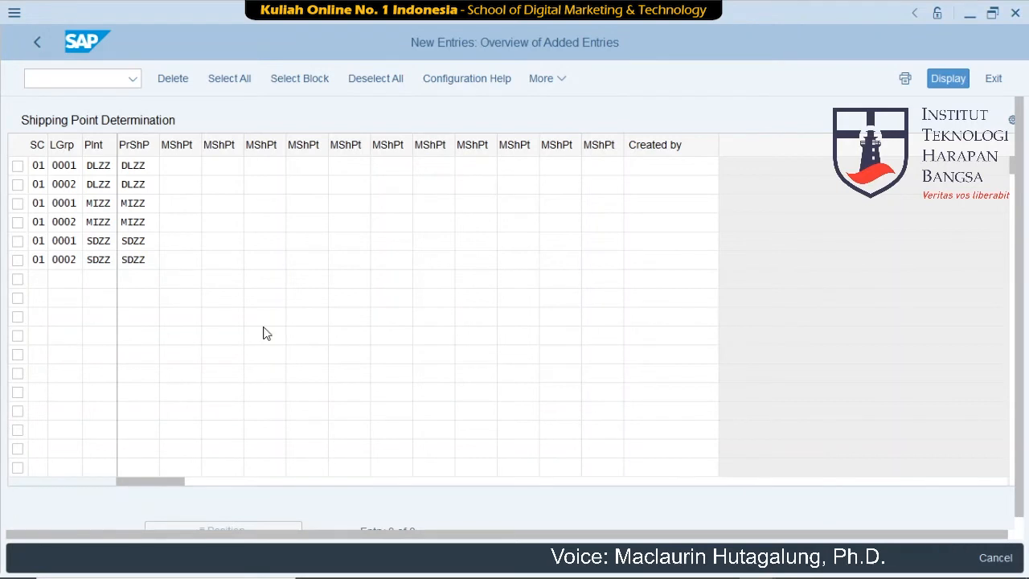
key(ctrl+s)
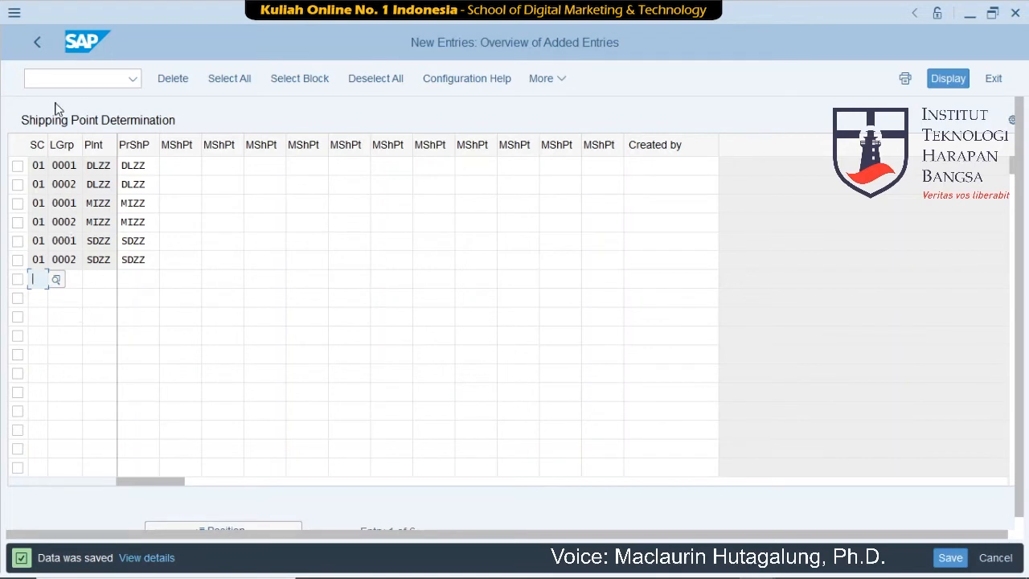
click(37, 44)
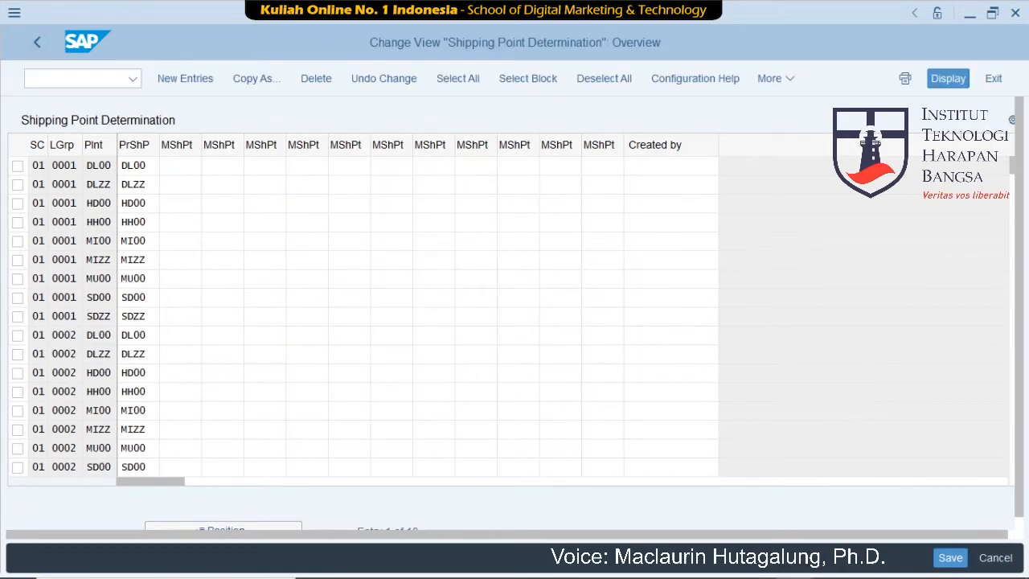
click(37, 42)
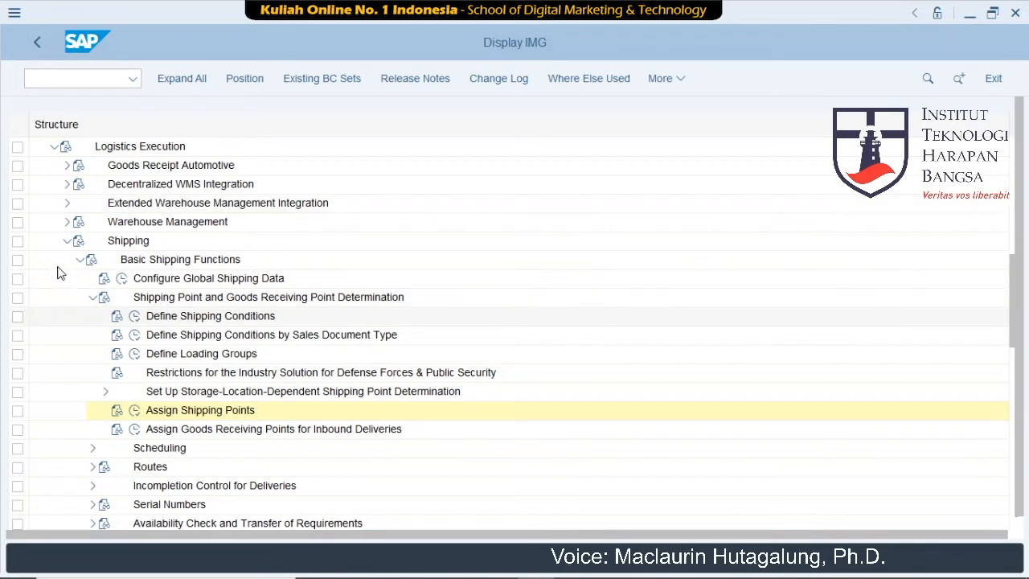
Open Assign G/L Accounts under Sales and Distribution's Revenue Account Determination and display table 001, Cust.Grp/MaterialGrp/AcctKey.
scroll(62, 237, up, 3)
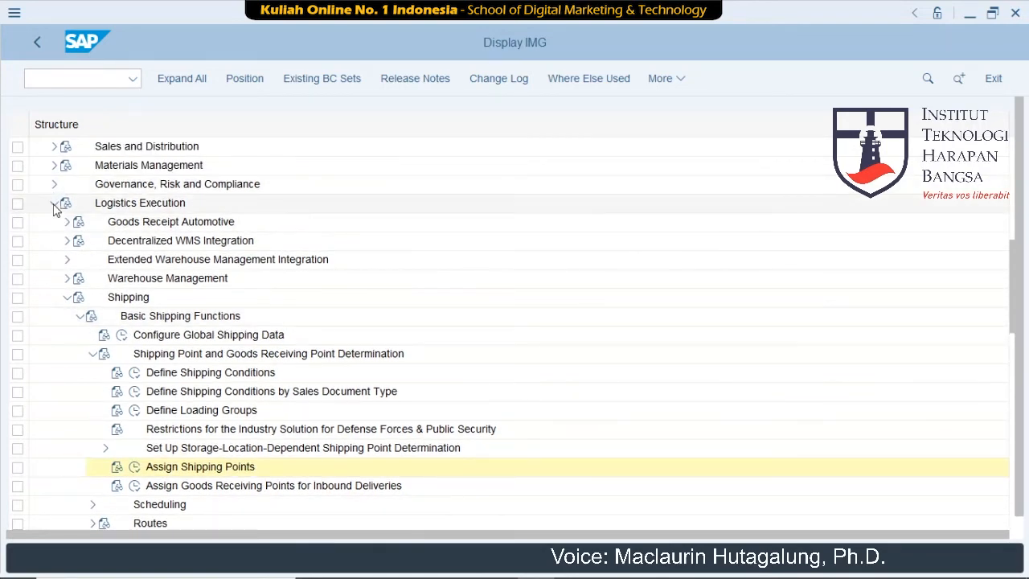
click(54, 205)
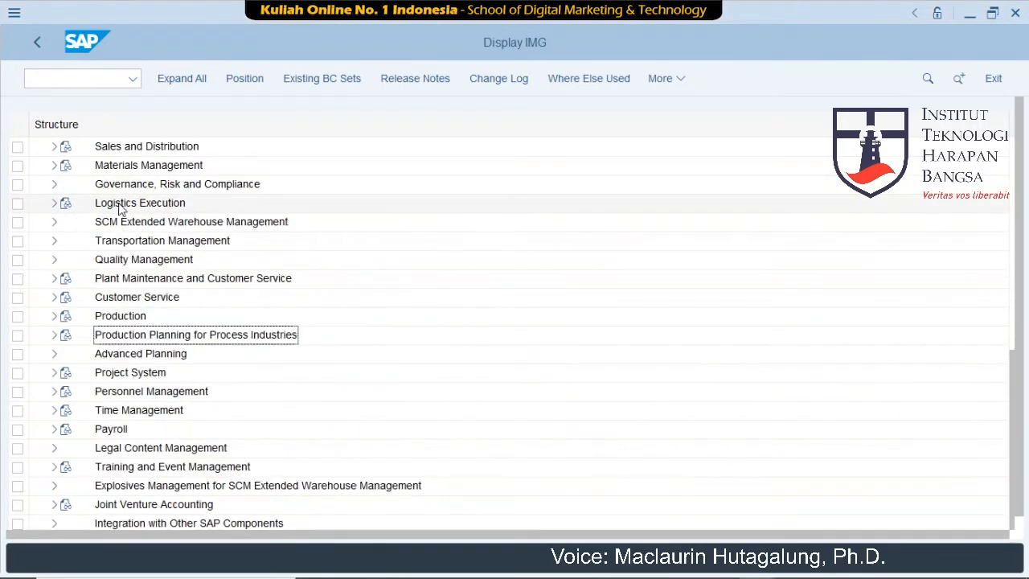
click(54, 146)
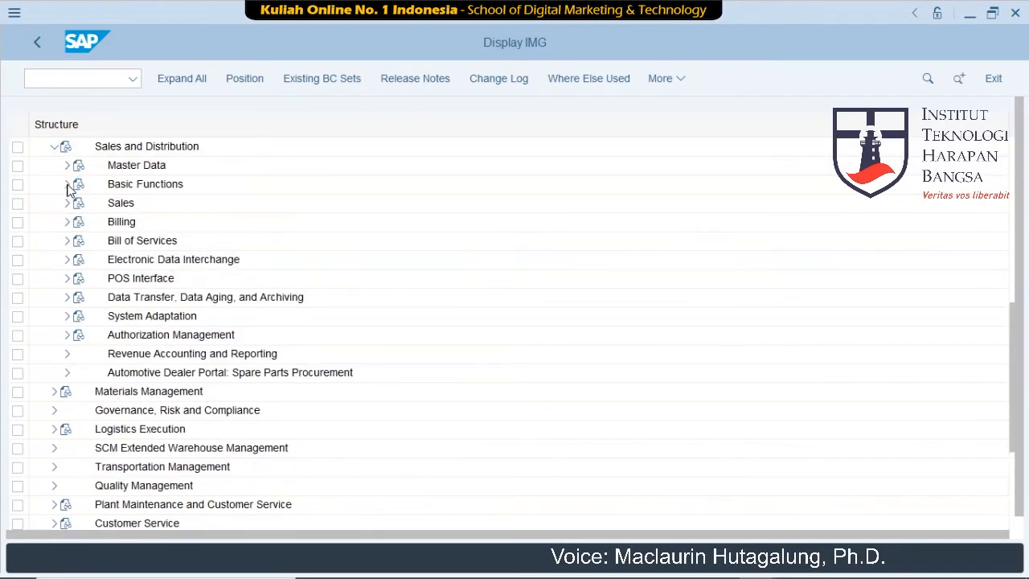
click(68, 187)
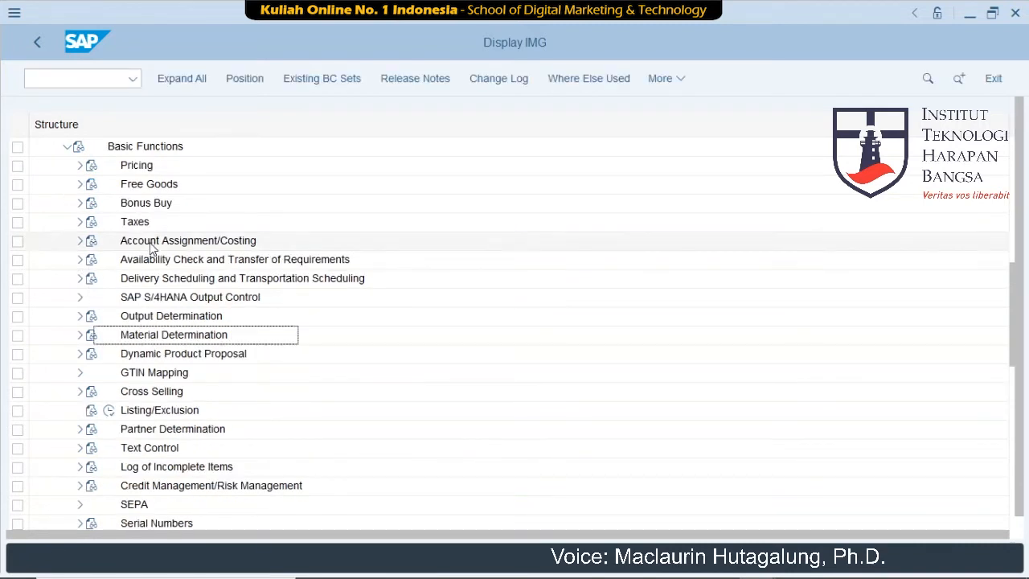
click(80, 242)
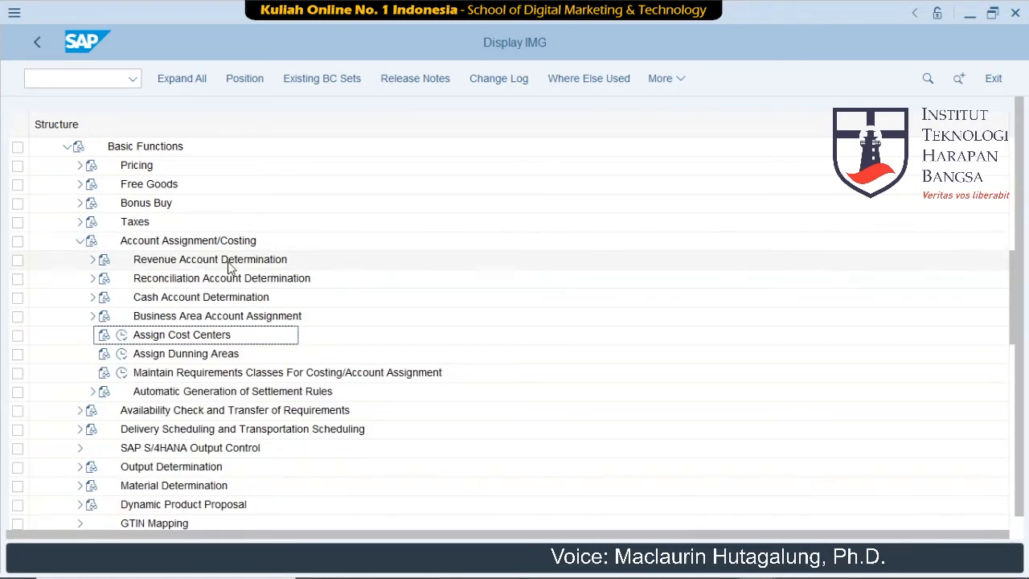
click(92, 260)
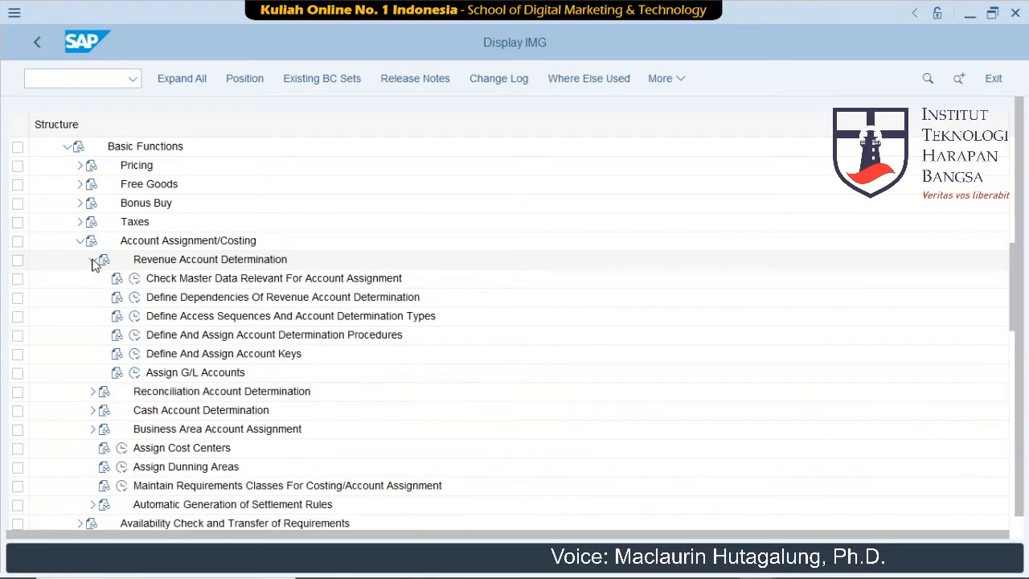
click(136, 375)
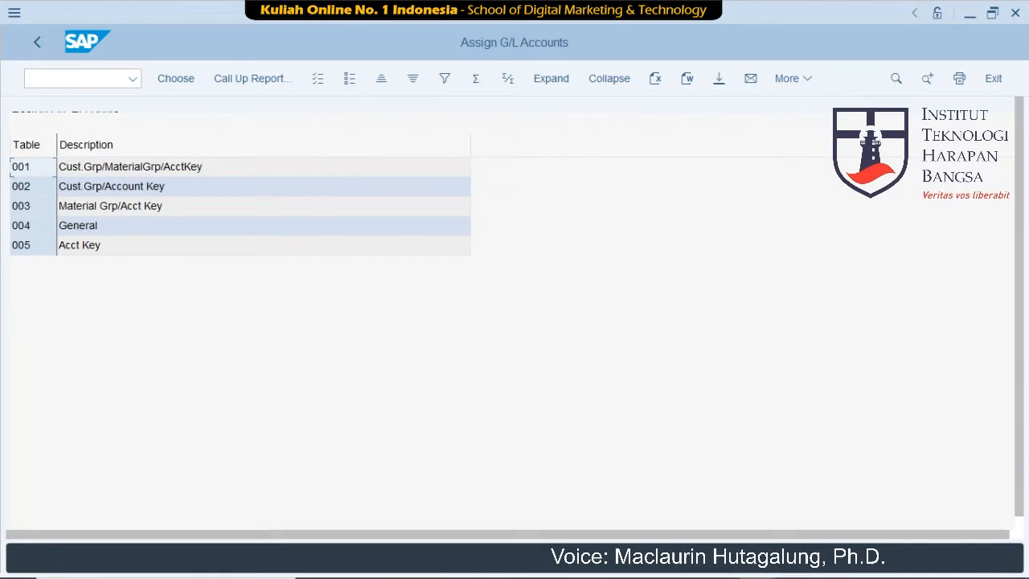
click(91, 170)
double_click(91, 170)
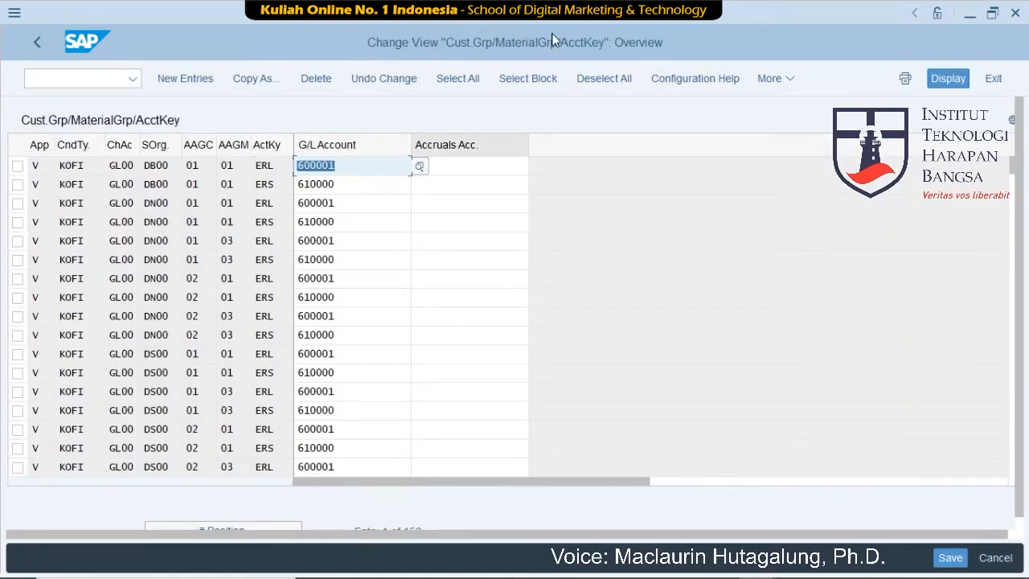
Start a new Cust.Grp/MaterialGrp/AcctKey entry with application V, condition type KOFK, chart of accounts GLZZ and sales organization USZZ.
click(185, 79)
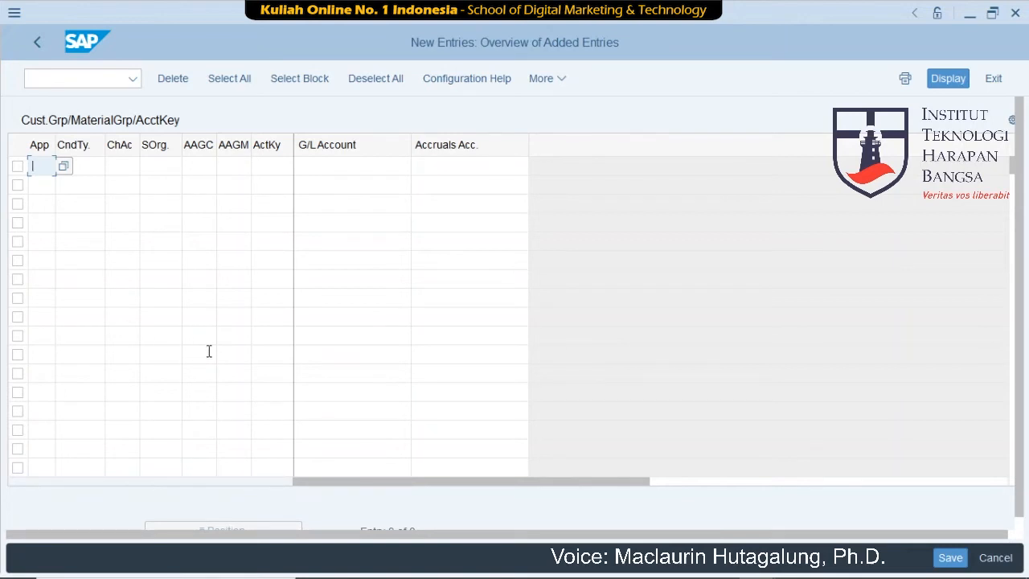
text(V)
key(Tab)
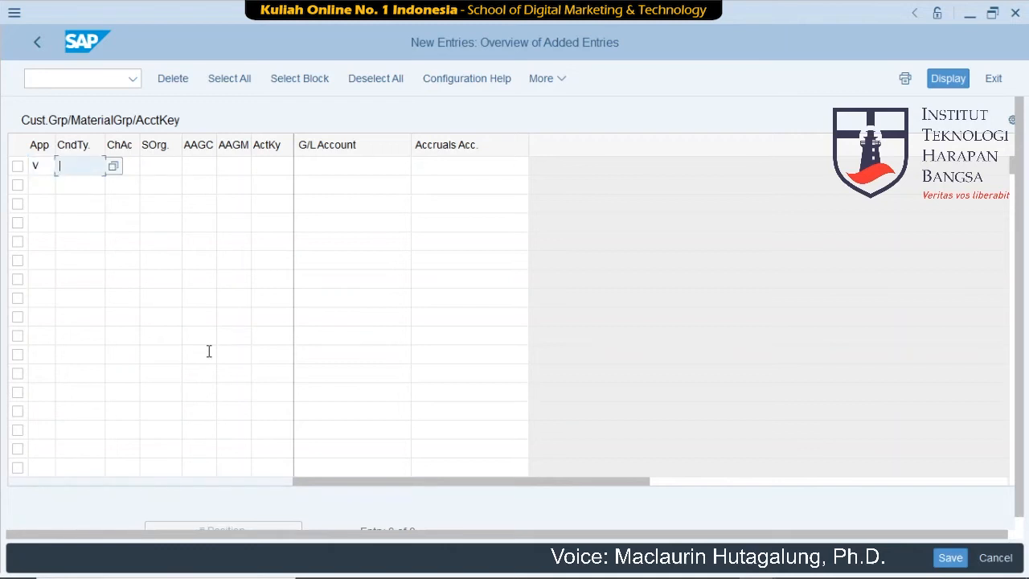
text(KOFK)
key(Tab)
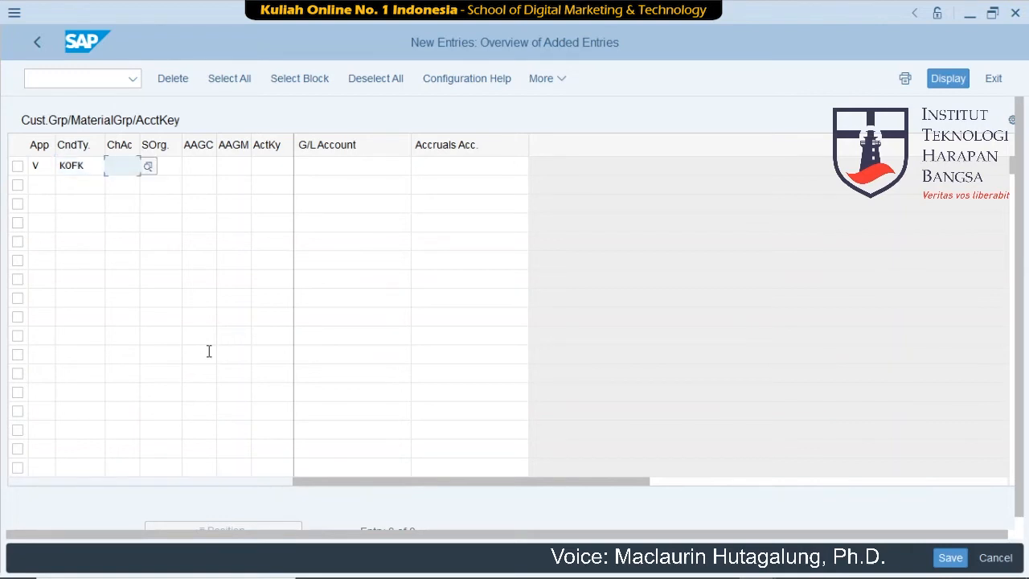
text(GLZZ)
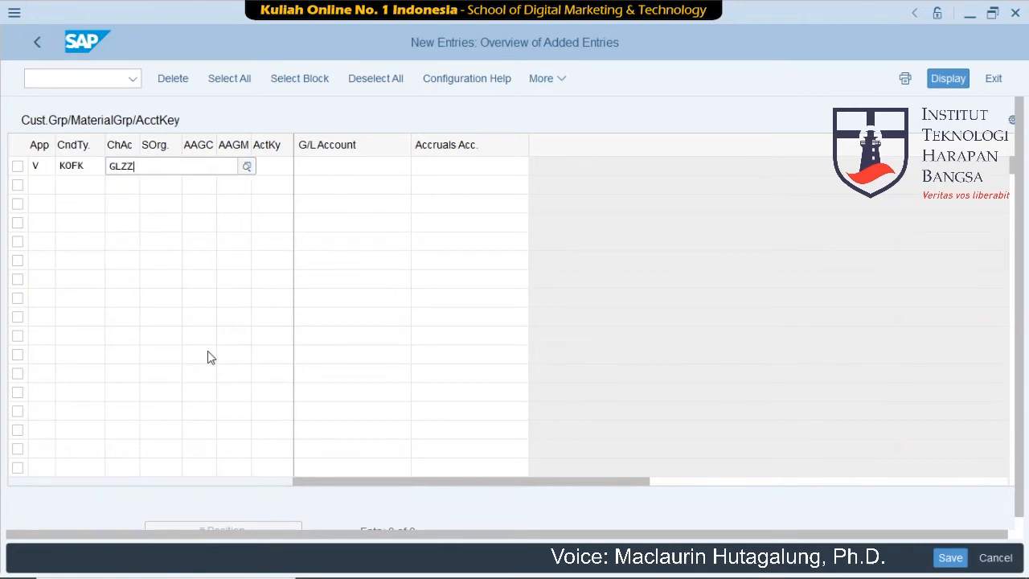
key(Escape)
key(Tab)
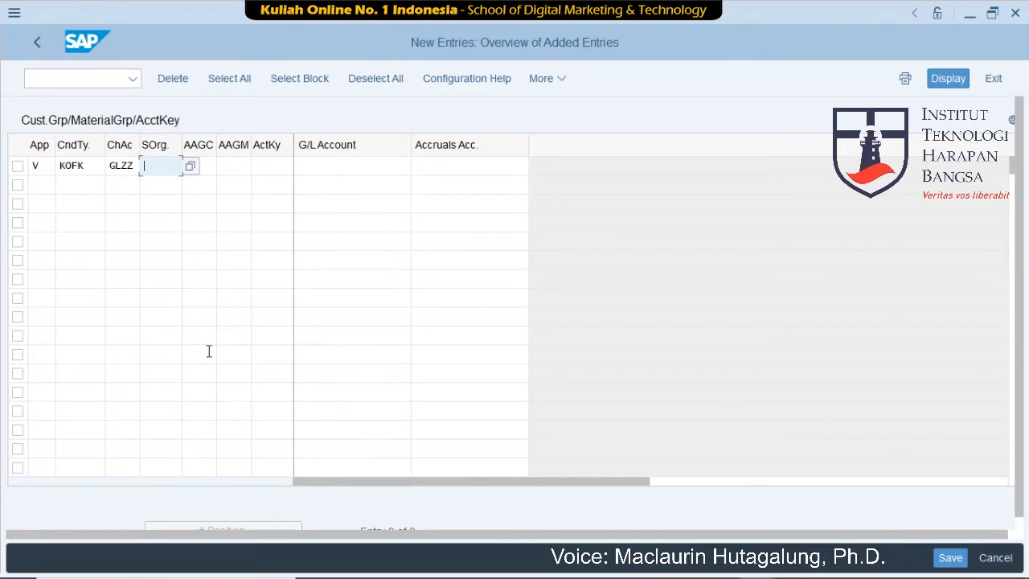
text(USZZ)
key(Tab)
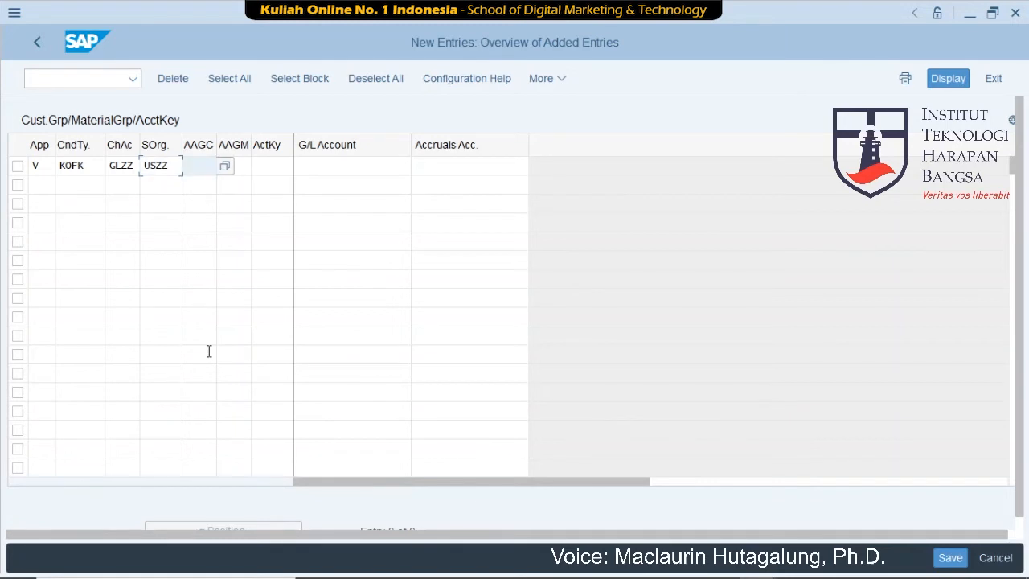
Complete the entry with customer account assignment group 01, material group 01, account key ERL and G/L account 650100.
text(01)
key(Tab)
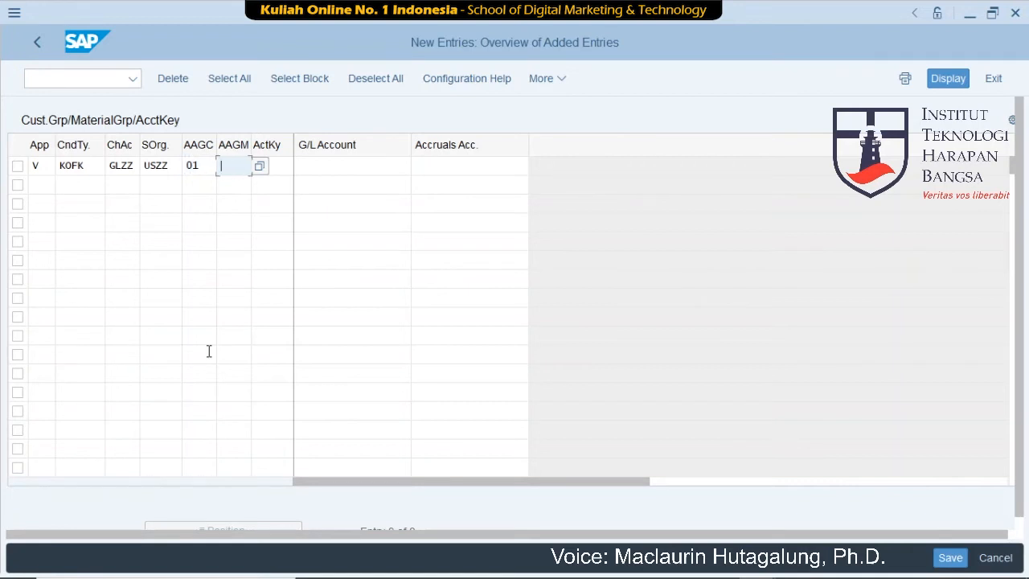
text(01)
key(Tab)
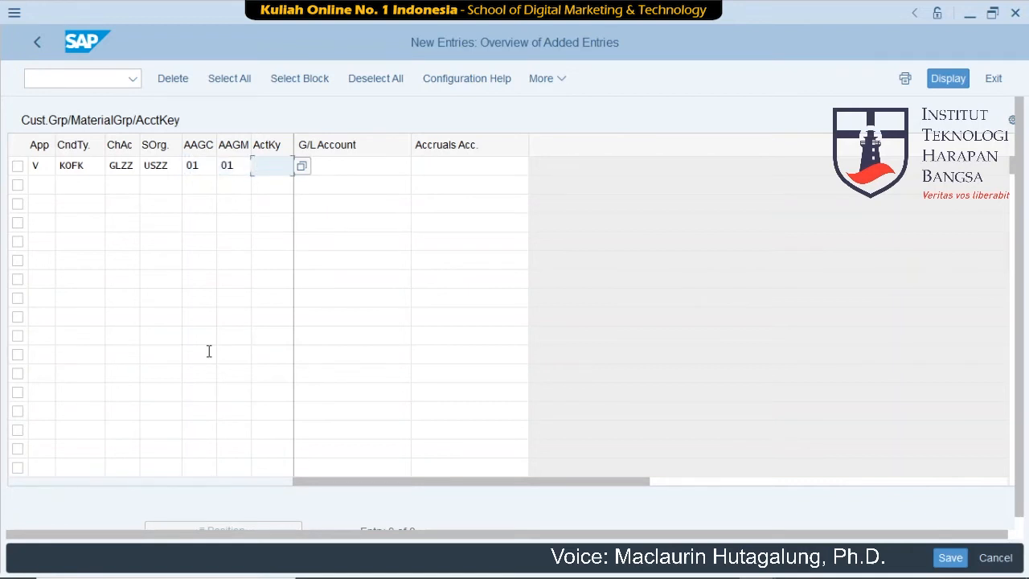
text(ERL)
key(Tab)
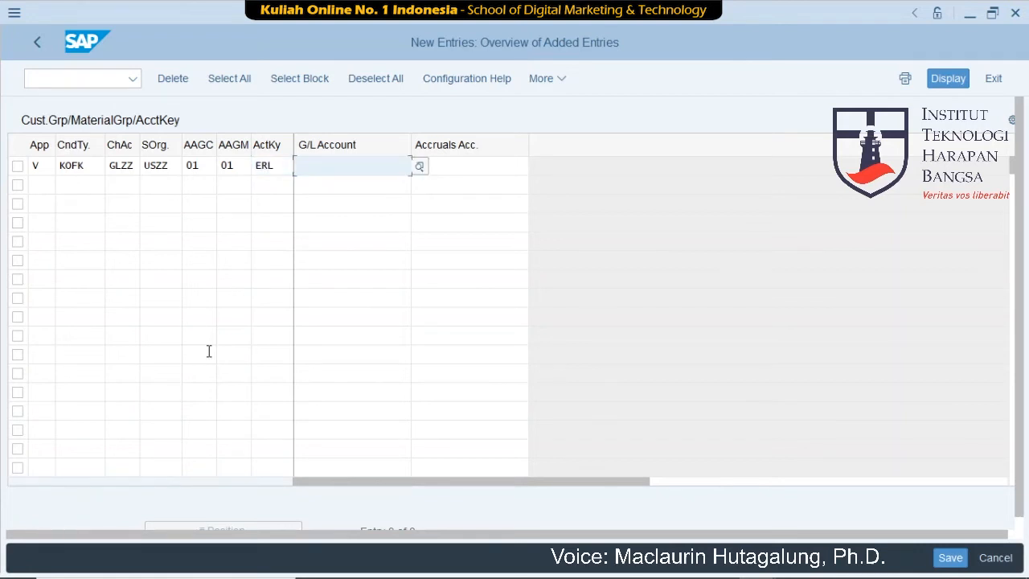
text(650100)
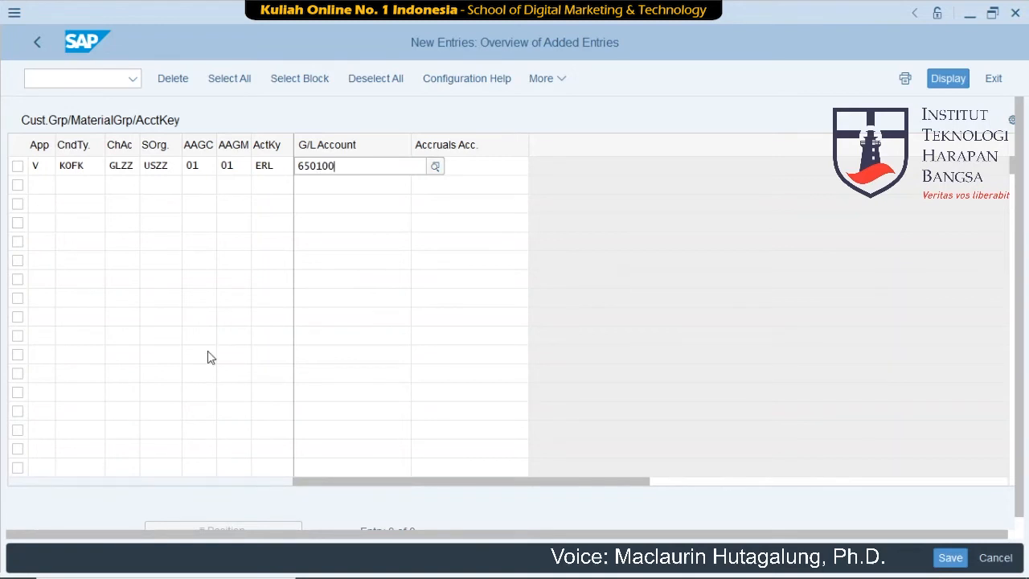
key(Tab)
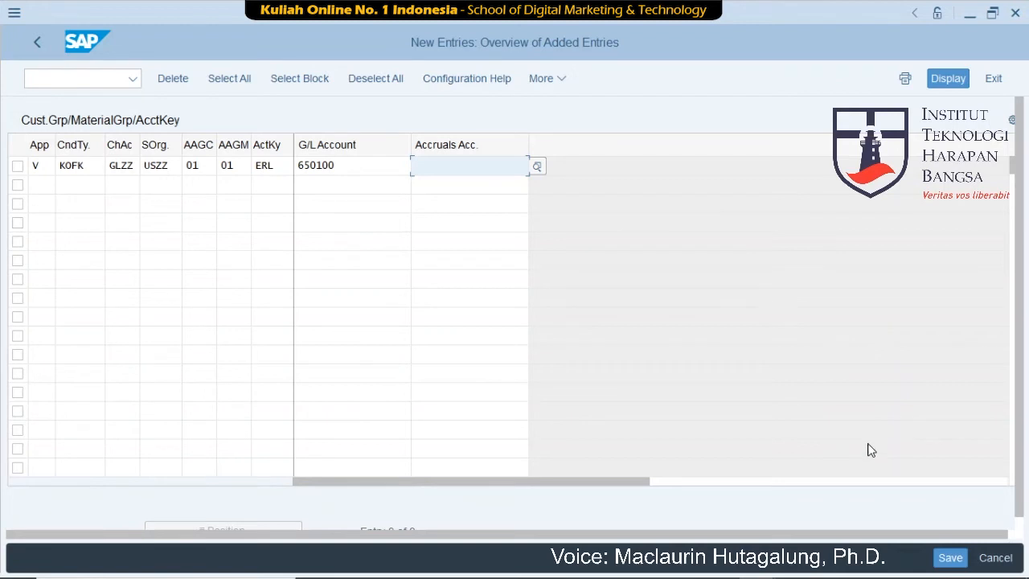
Save the new entry, leave the table and open table 002, Cust.Grp/Account Key.
click(949, 558)
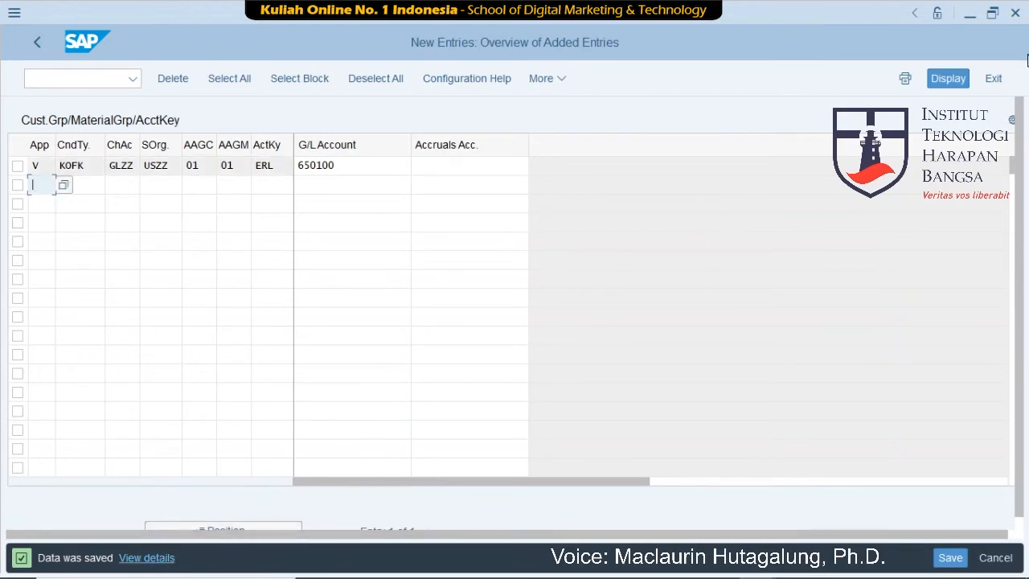
click(993, 78)
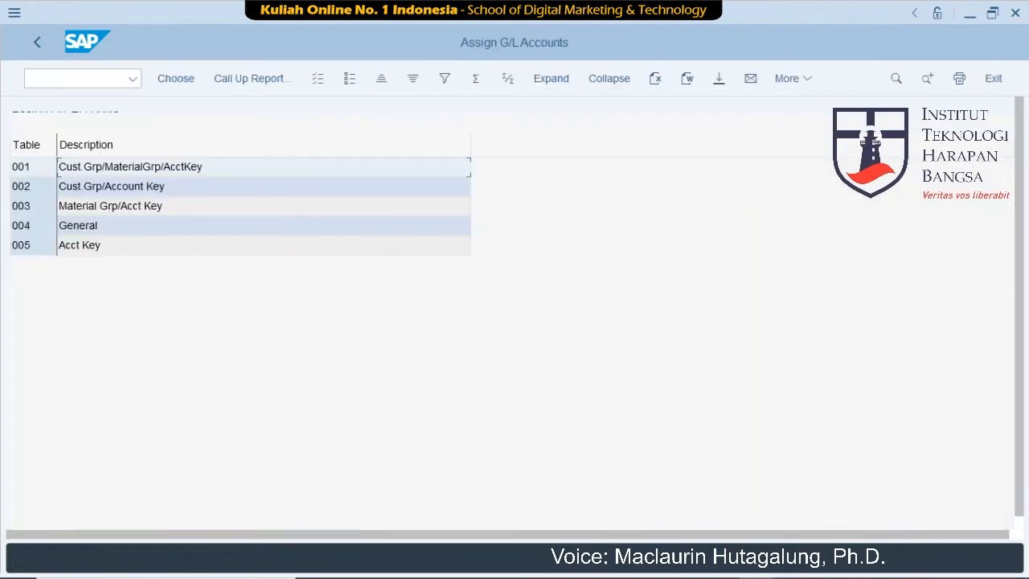
click(107, 192)
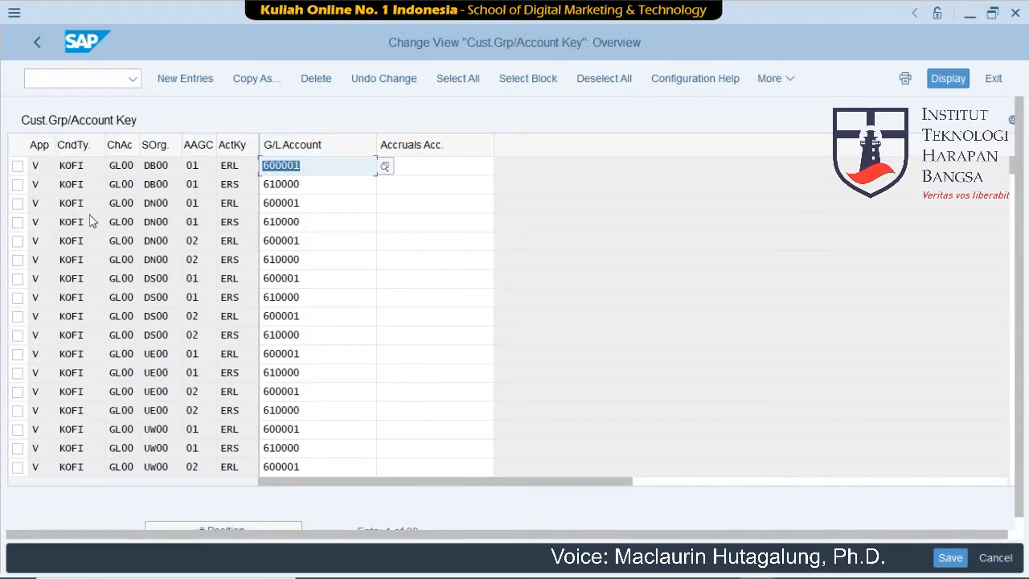
Start a new Cust.Grp/Account Key entry with application V, condition type KOFK, chart of accounts GLZZ and sales organization USZZ.
click(190, 81)
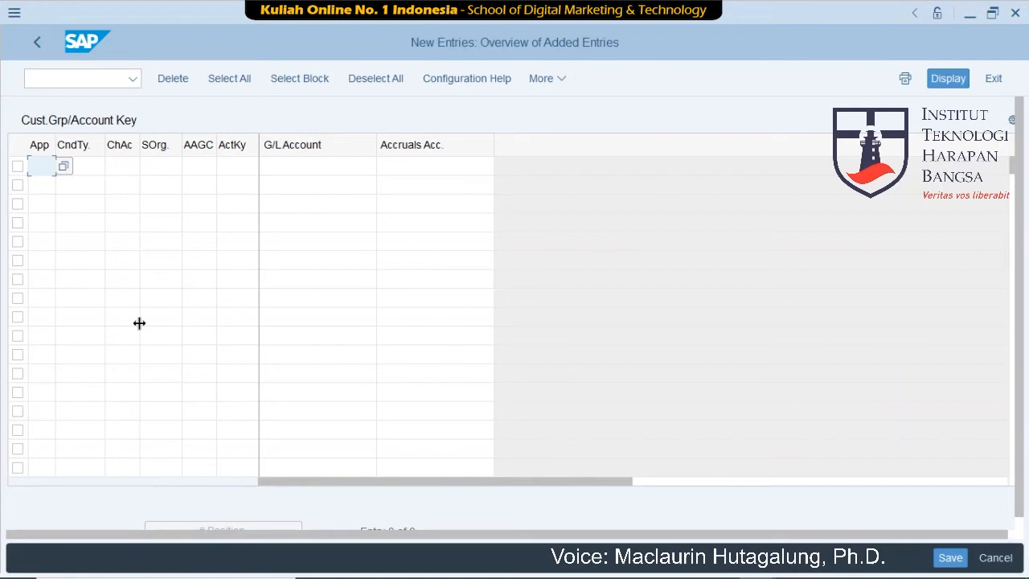
text(V)
key(Tab)
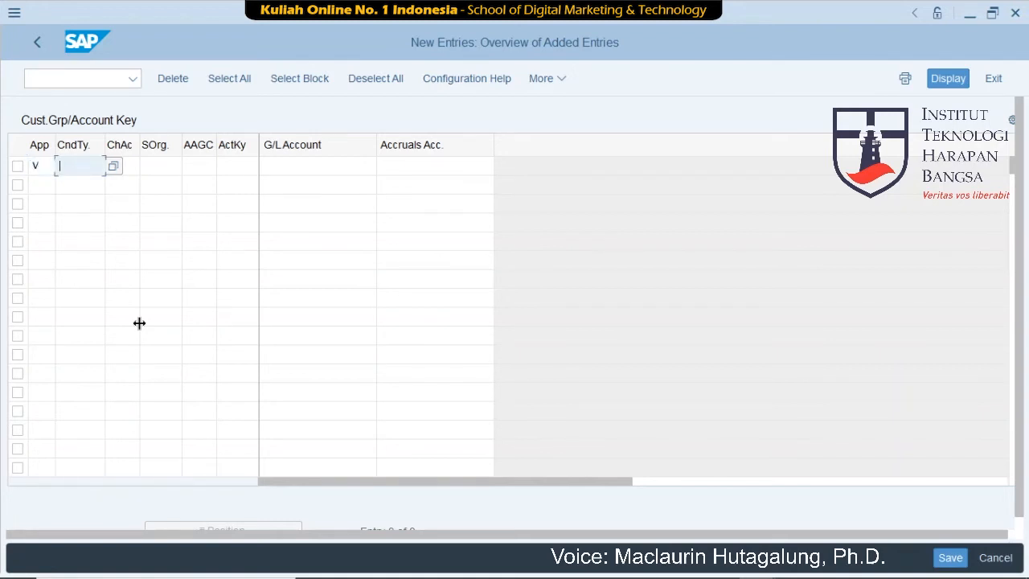
text(KOFK)
key(Tab)
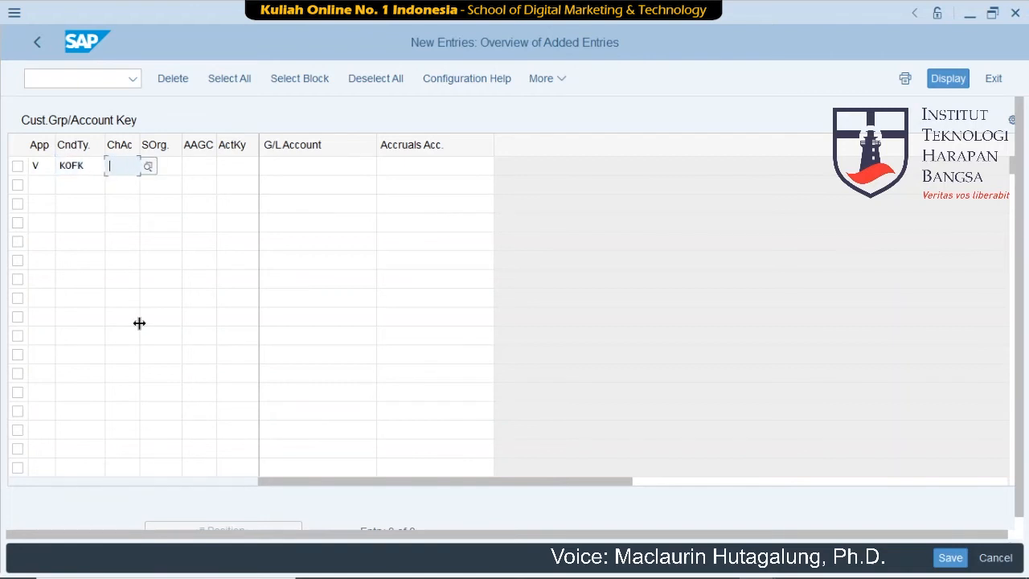
text(GLZZ)
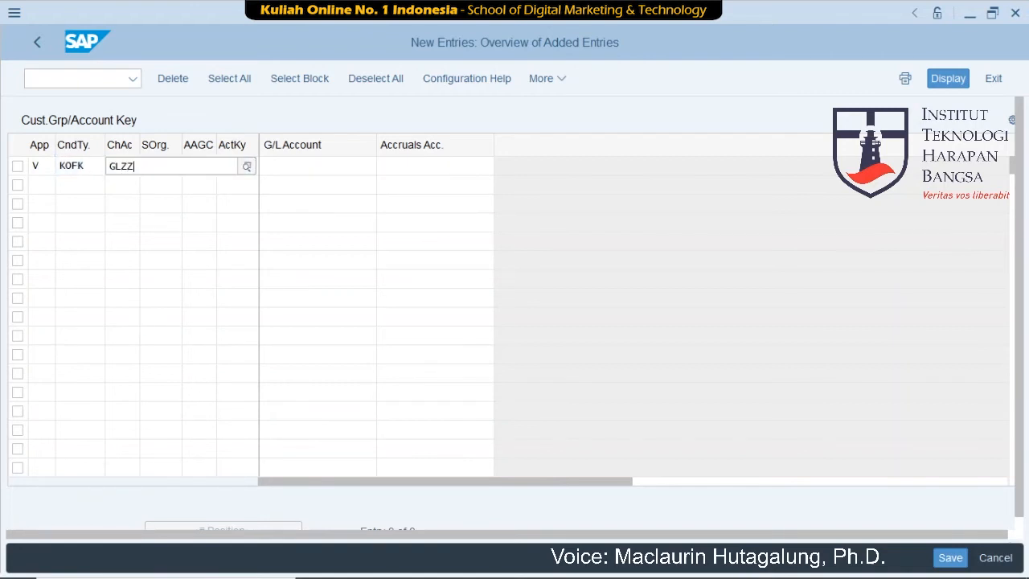
key(Tab)
text(USZZ)
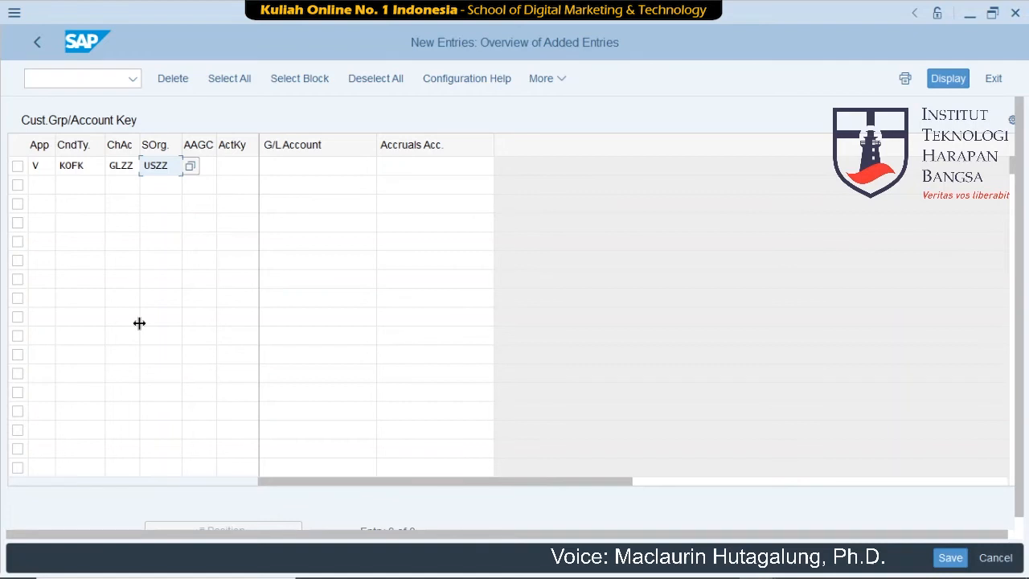
key(Tab)
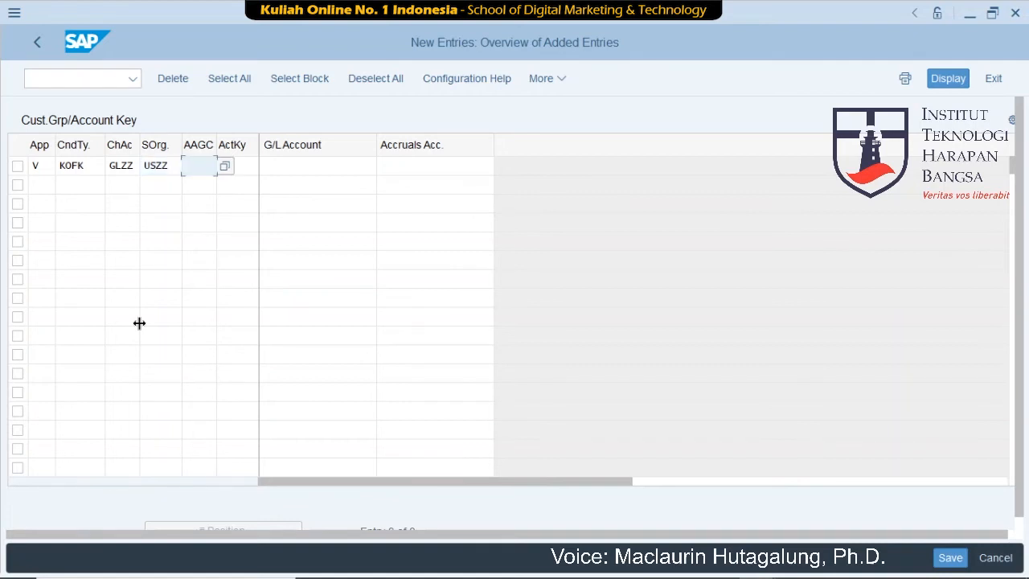
Complete the first Cust.Grp/Account Key row with customer account assignment group 01, account key ERL and G/L account 650100.
text(01)
key(Tab)
text(ERL)
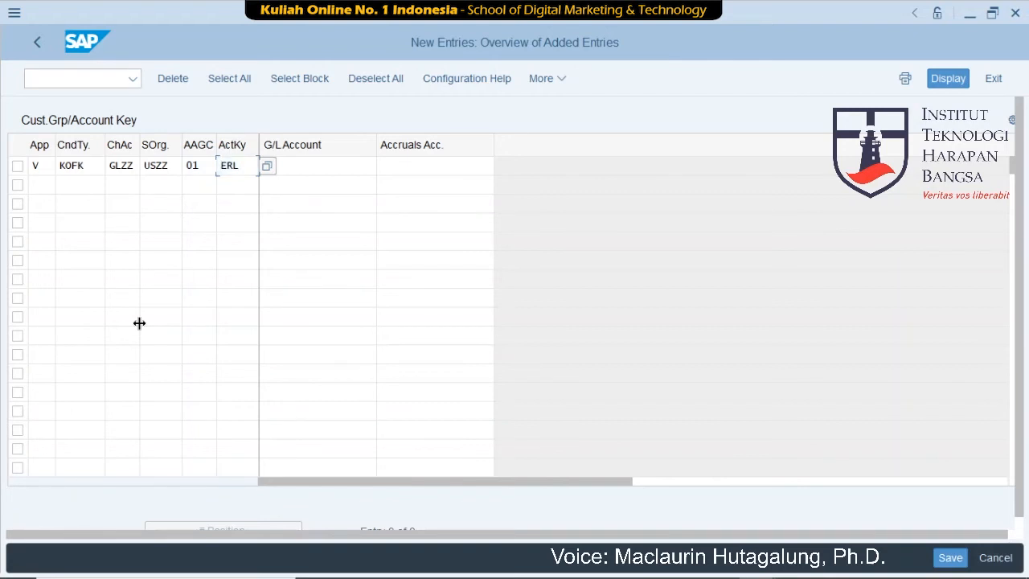
key(Tab)
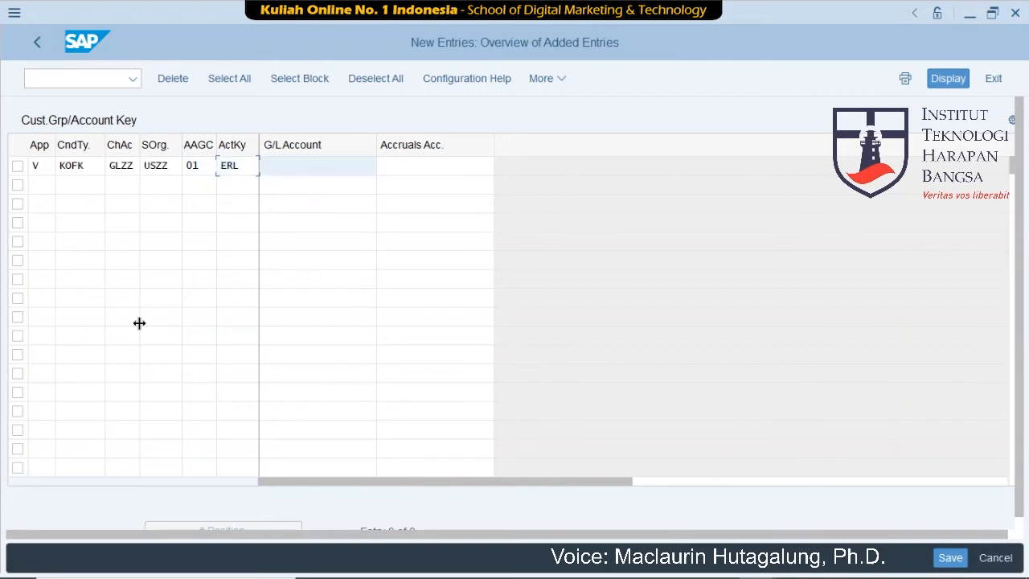
text(650100)
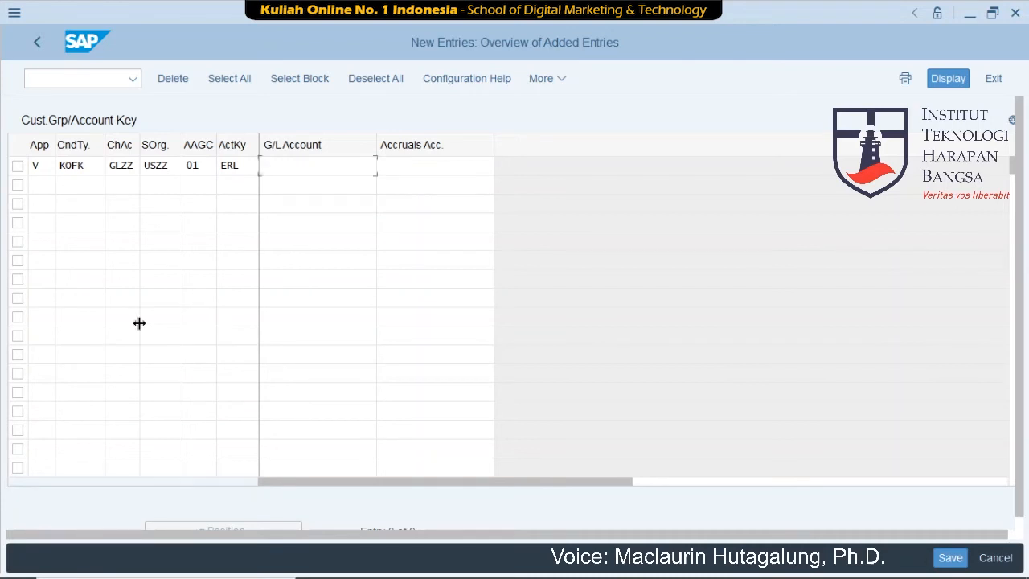
key(Tab)
Begin the second Cust.Grp/Account Key row with application V, condition type KOFI, chart of accounts GLZZ and sales organization USZZ.
click(38, 182)
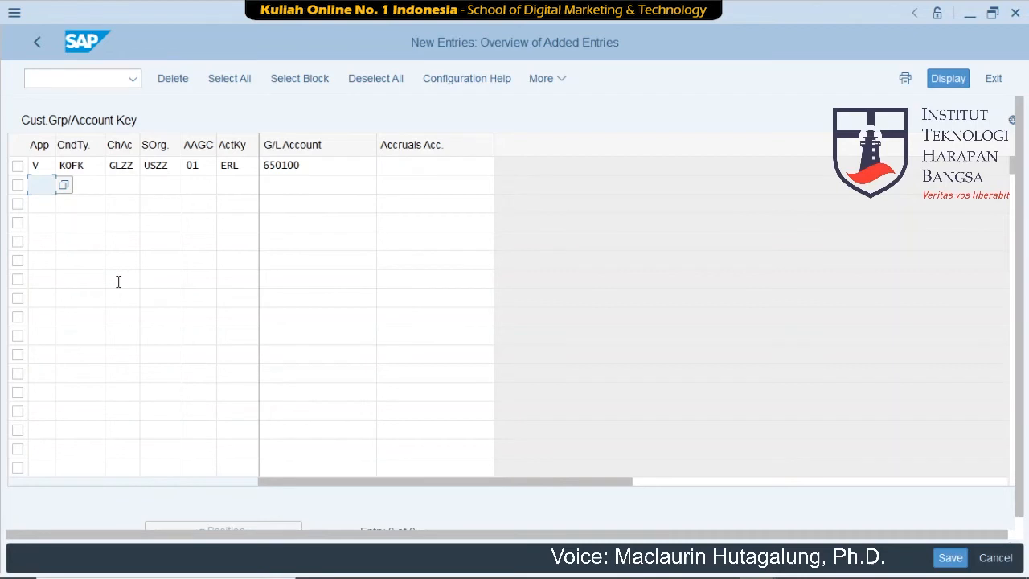
text(V)
key(Tab)
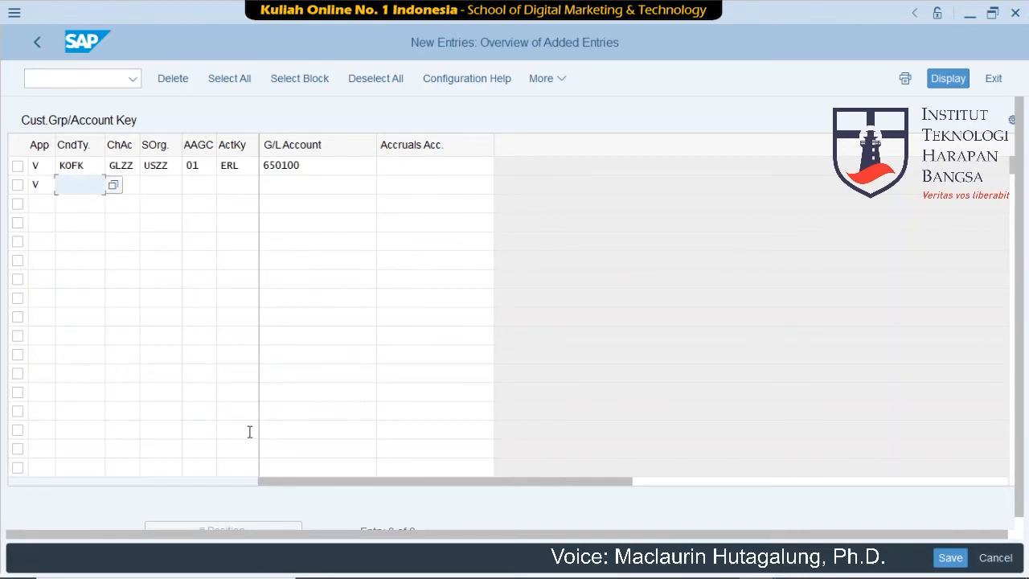
text(KOFI)
key(Tab)
text(GLZZ)
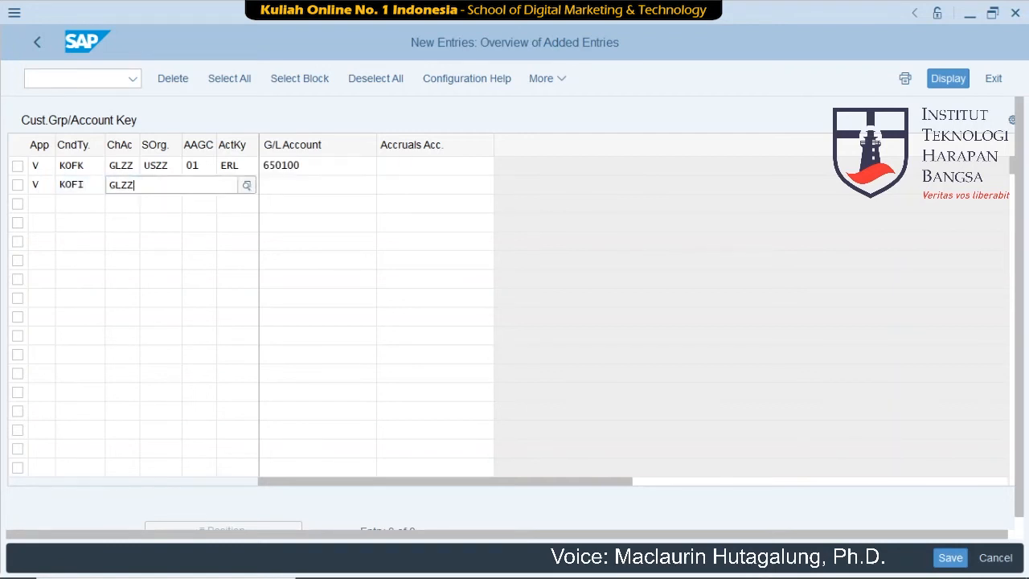
key(Return)
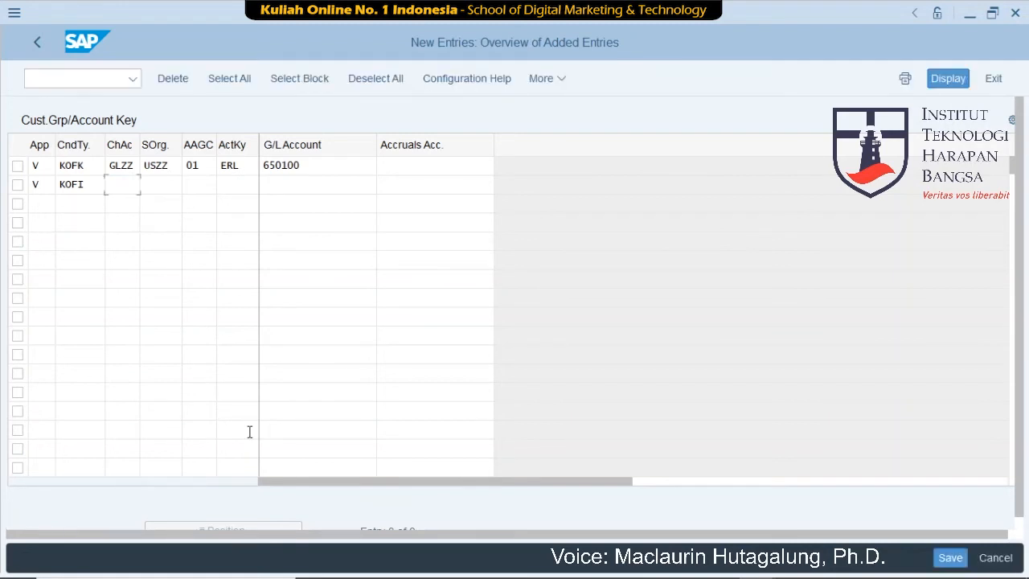
key(Tab)
text(USZZ)
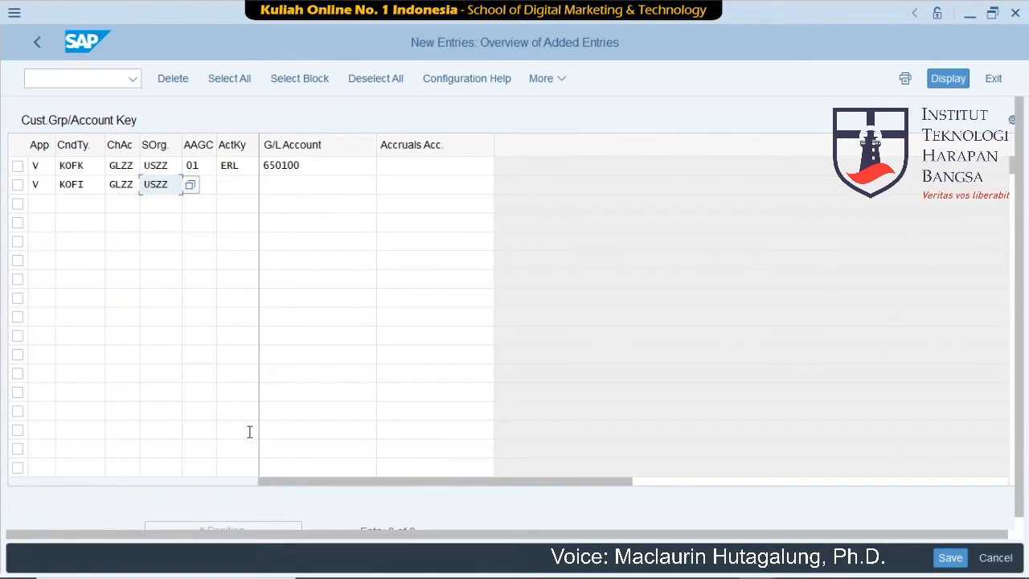
Complete the second row with customer account assignment group 01, account key ERL and G/L account 600000.
key(Tab)
text(01)
key(Tab)
text(ERL)
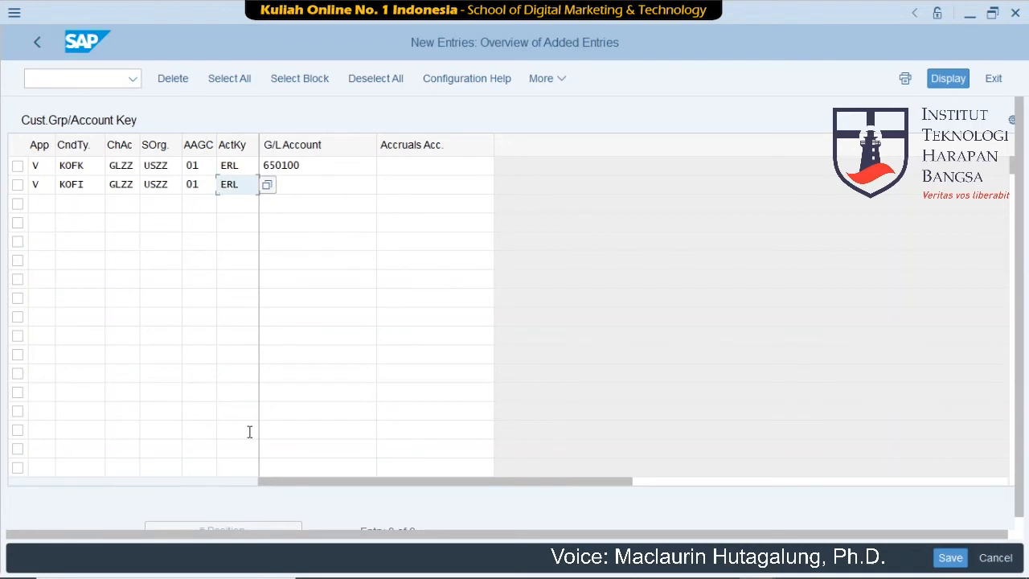
key(Tab)
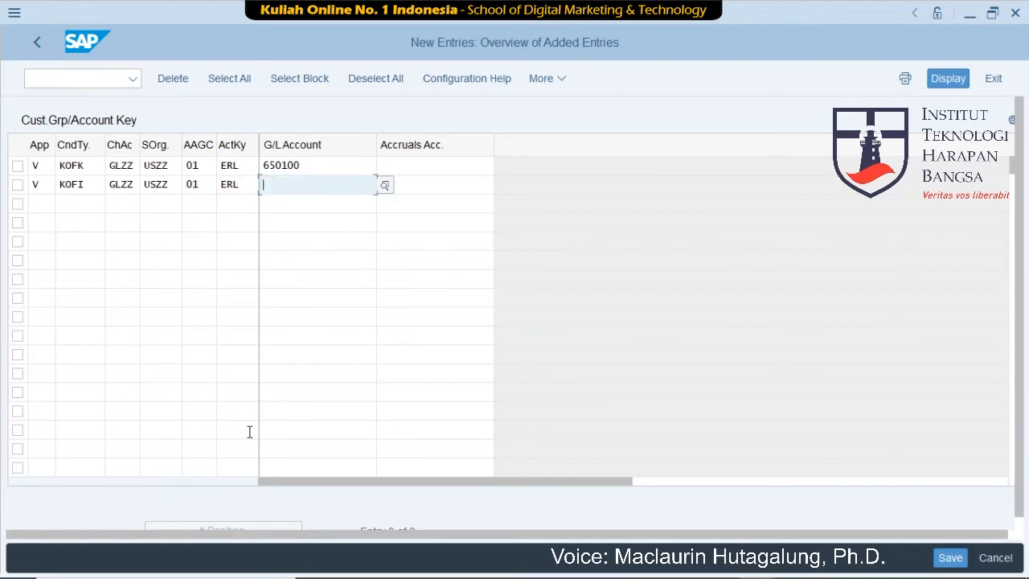
text(600)
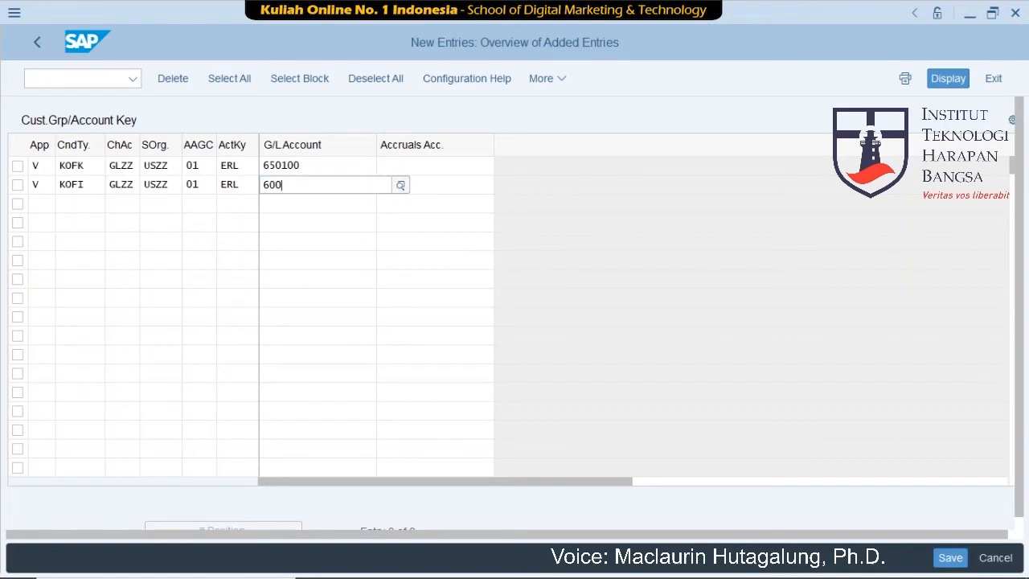
text(000)
Begin the third Cust.Grp/Account Key row with application V, condition type KOFI, chart of accounts GLZZ and sales organization USZZ.
click(32, 200)
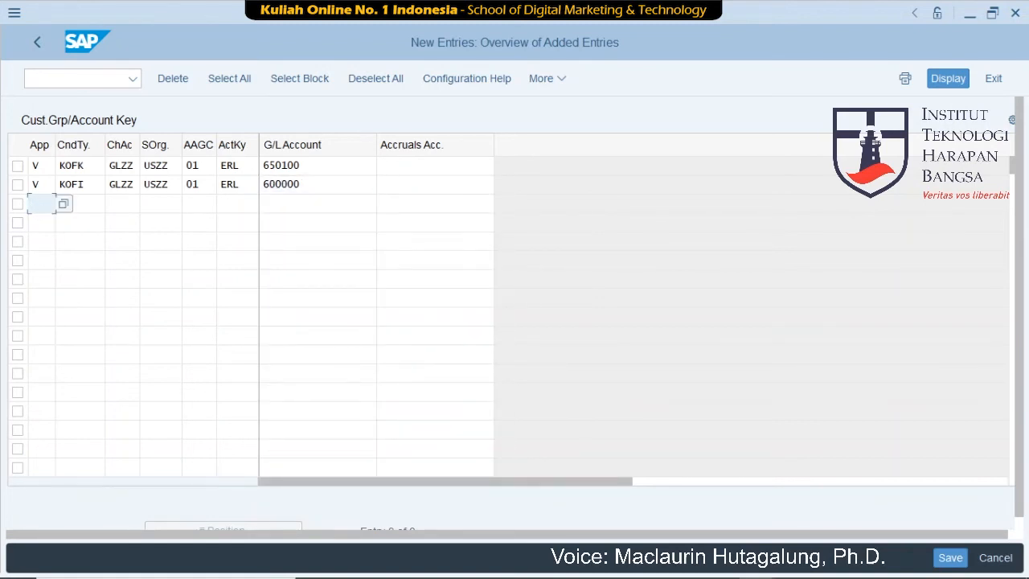
text(V)
key(Tab)
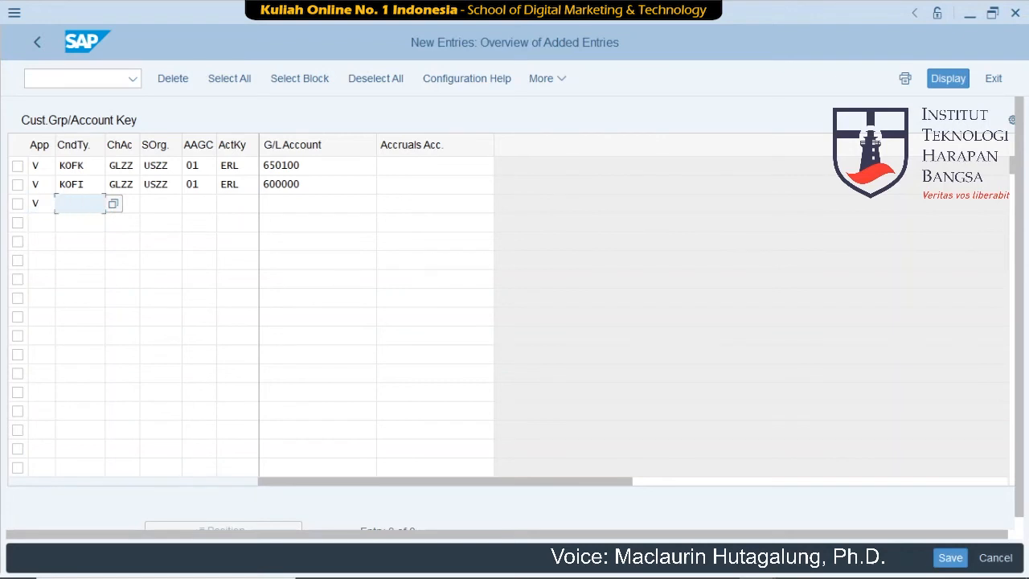
text(KOFI)
key(Tab)
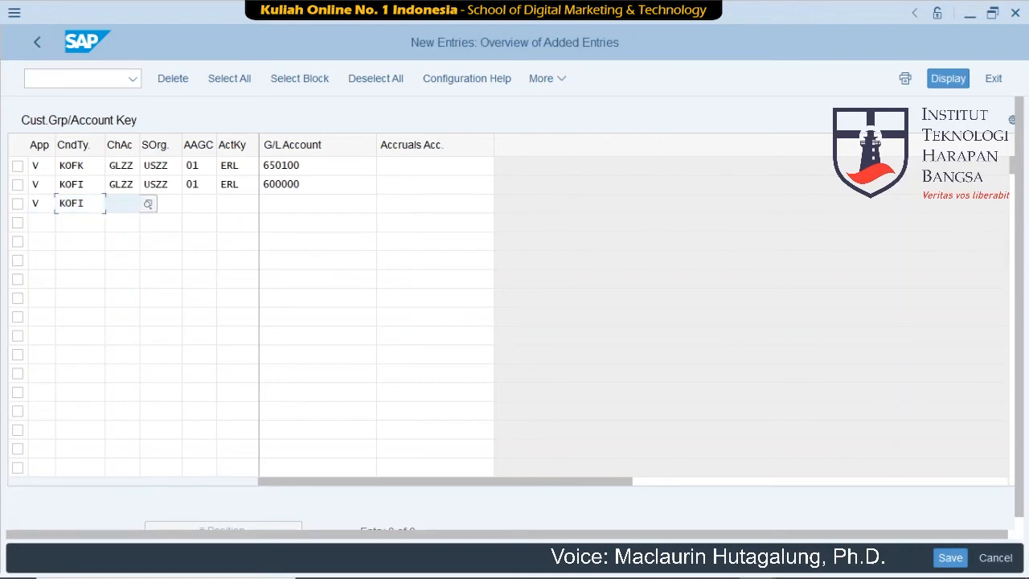
text(GLZZ)
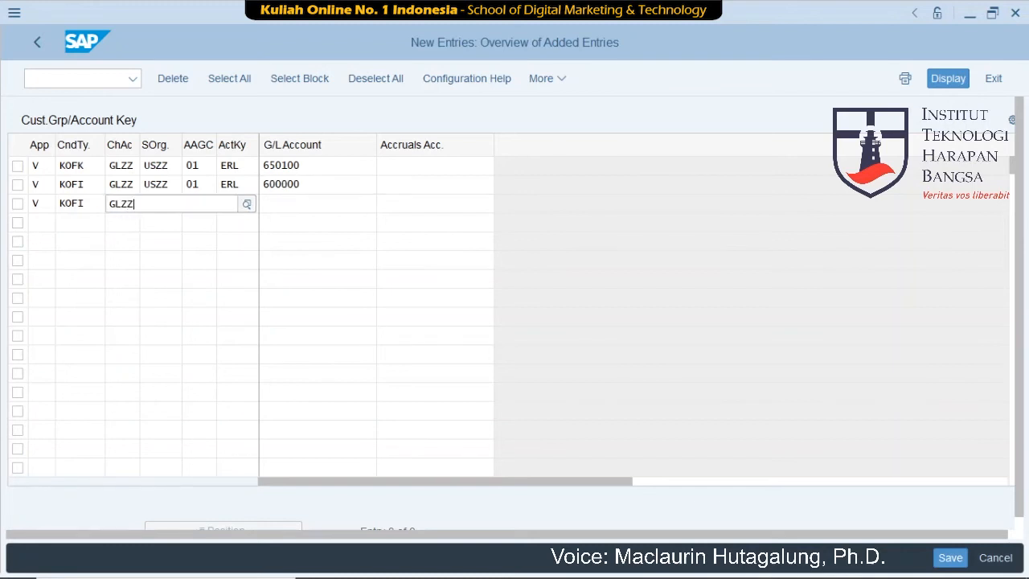
key(Tab)
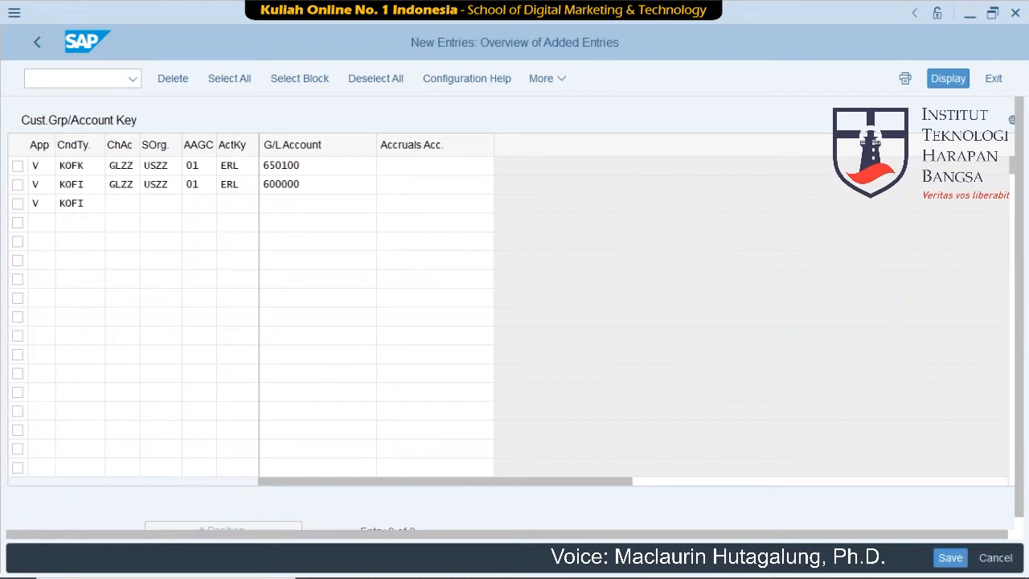
text(USZZ)
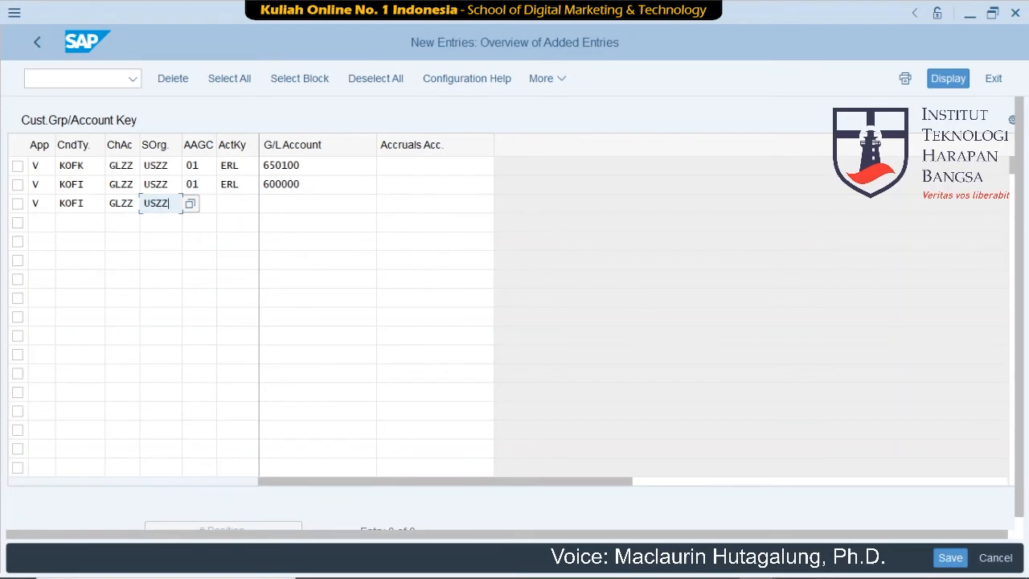
key(Tab)
Complete the third row with customer account assignment group 01, account key ERS and G/L account 610000, and save the Cust.Grp/Account Key entries.
text(01)
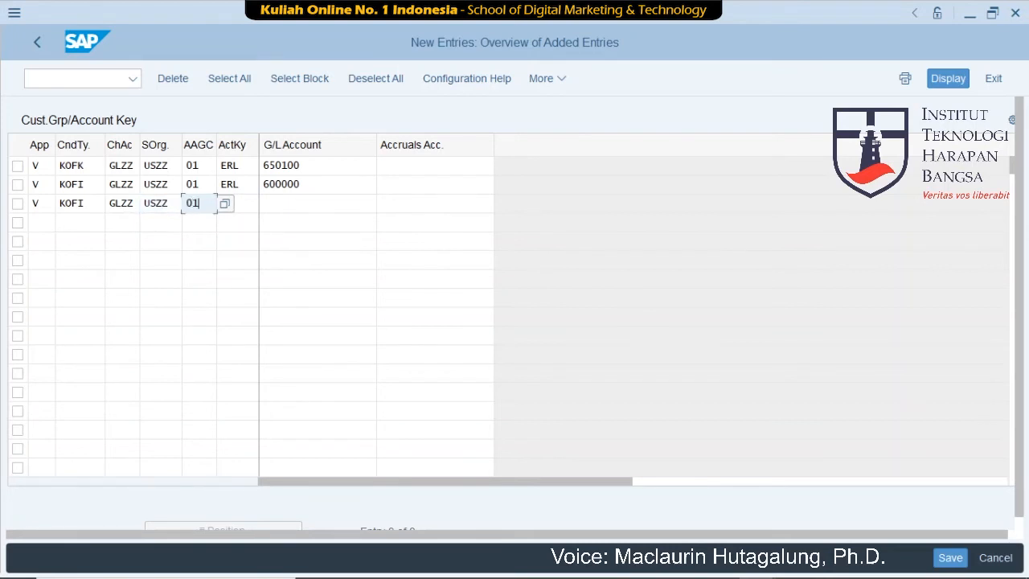
key(Tab)
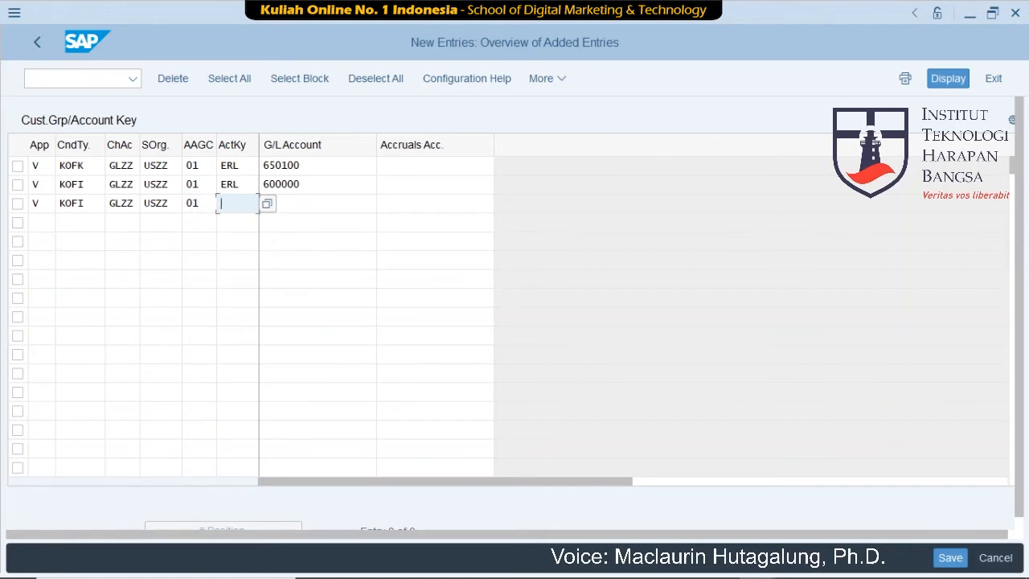
text(ER)
text(S)
key(Tab)
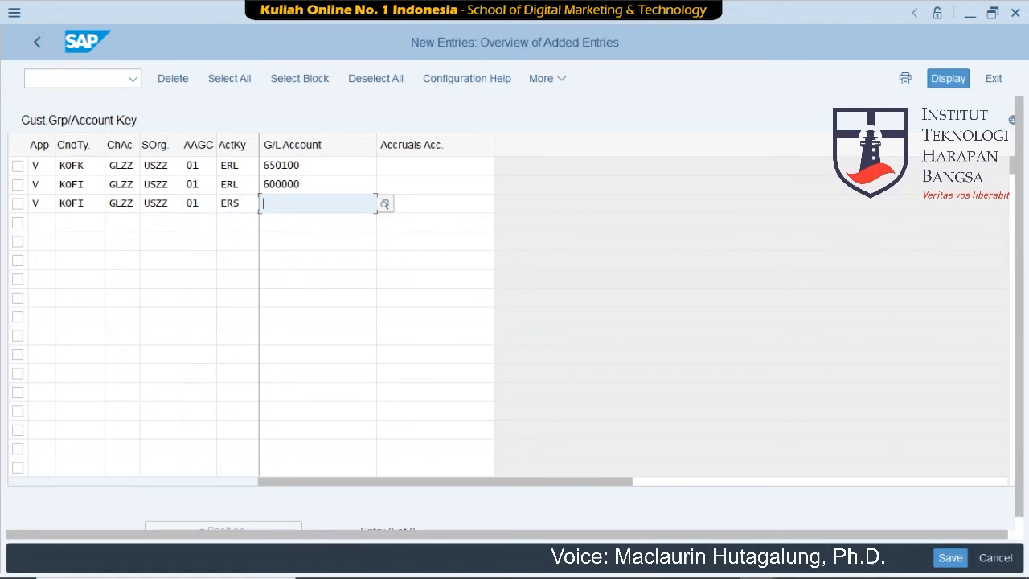
text(6100)
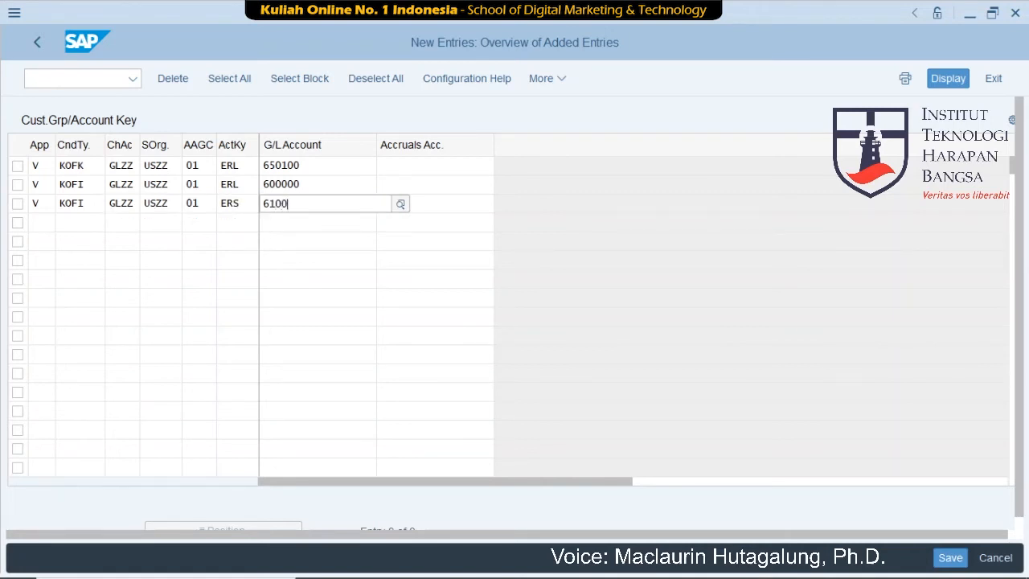
text(00)
click(74, 223)
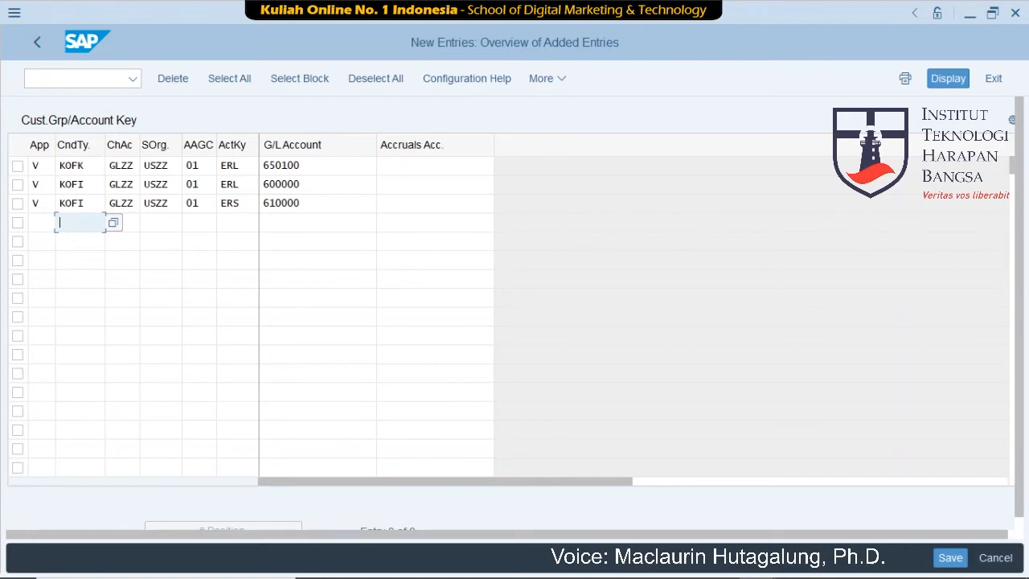
click(951, 558)
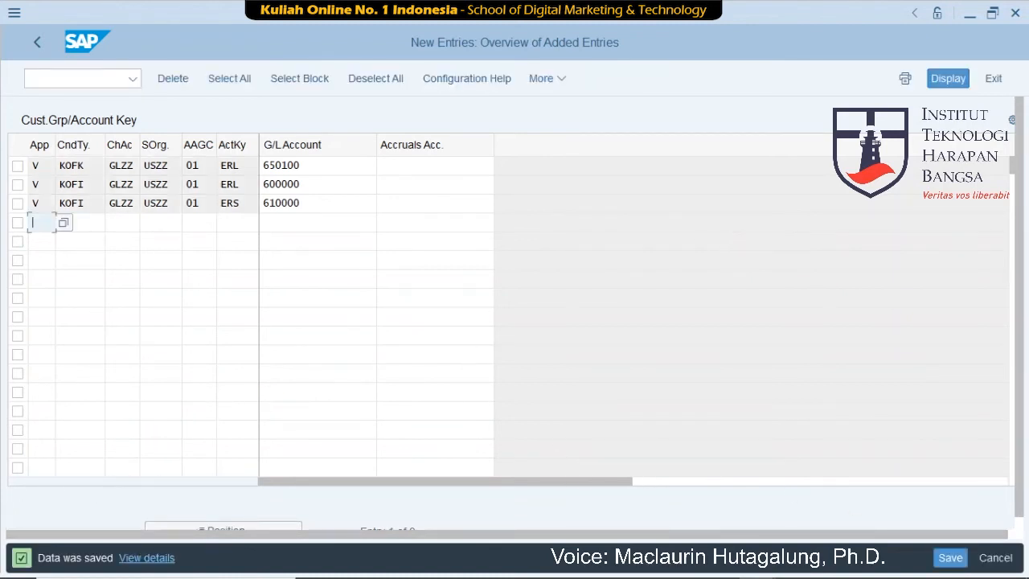
click(993, 82)
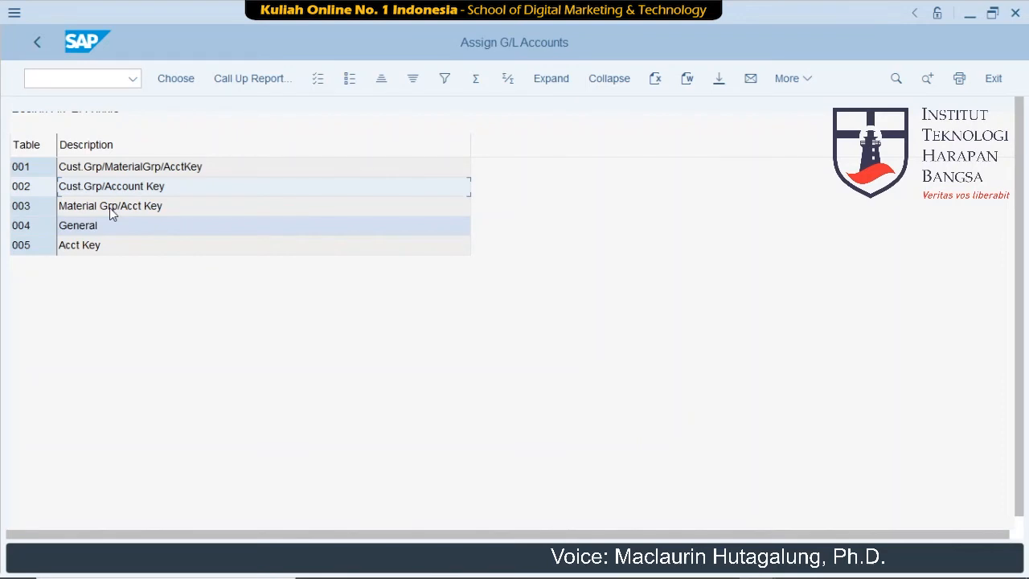
Start a new Material Grp/Acct Key entry with application V, condition type KOFK, chart of accounts GLZZ and sales organization USZZ.
click(109, 207)
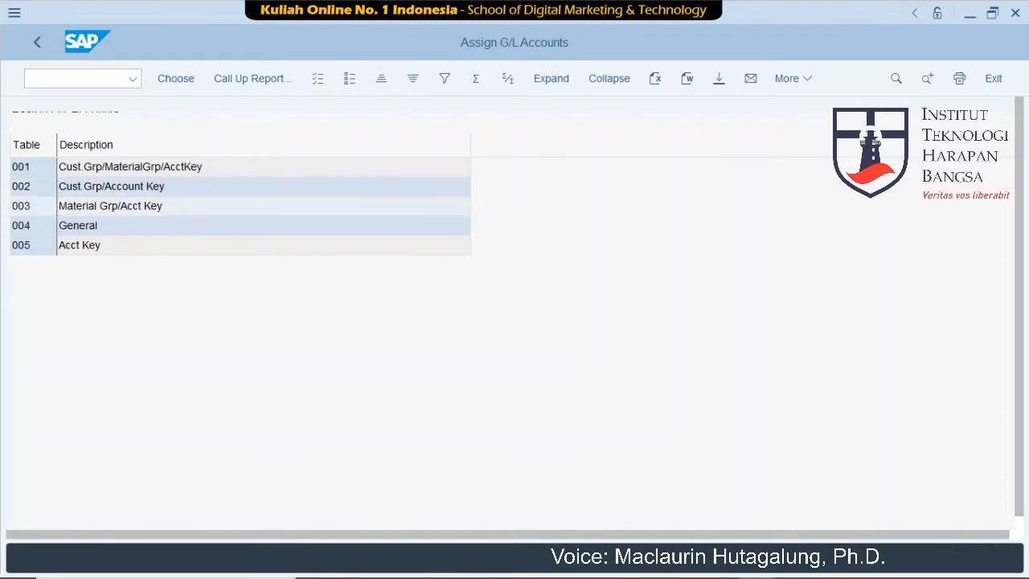
double_click(94, 226)
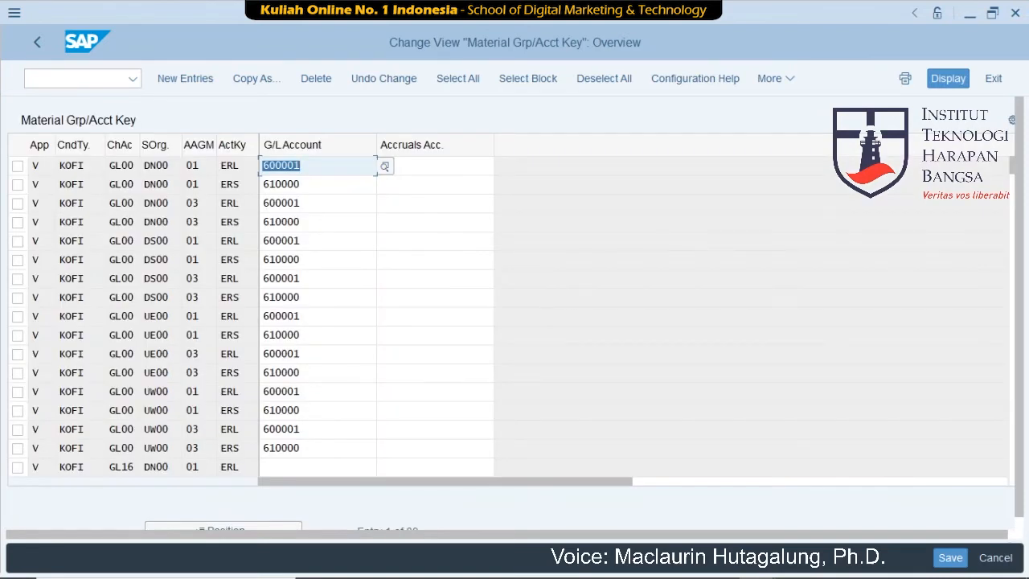
click(176, 87)
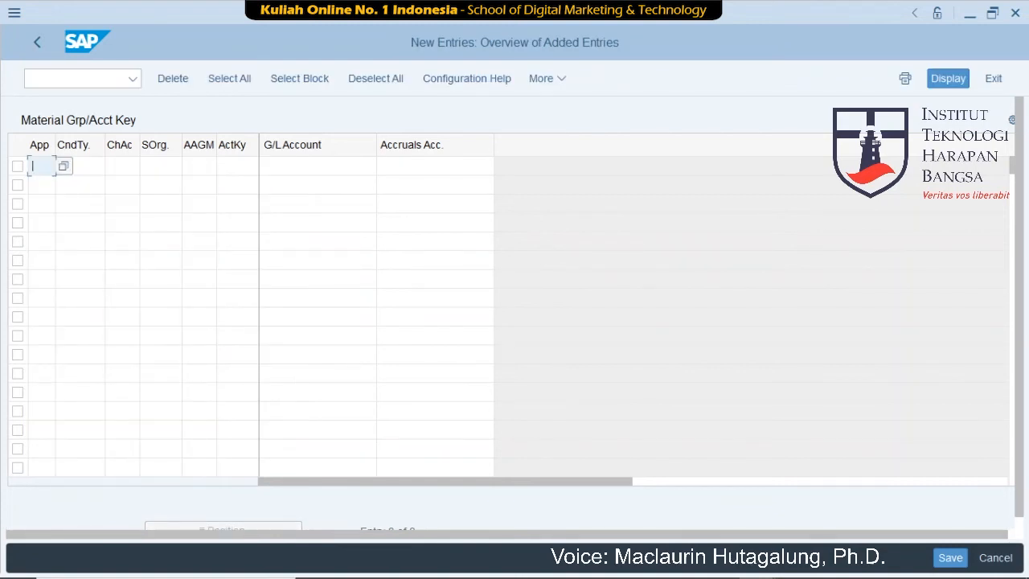
text(V)
key(Tab)
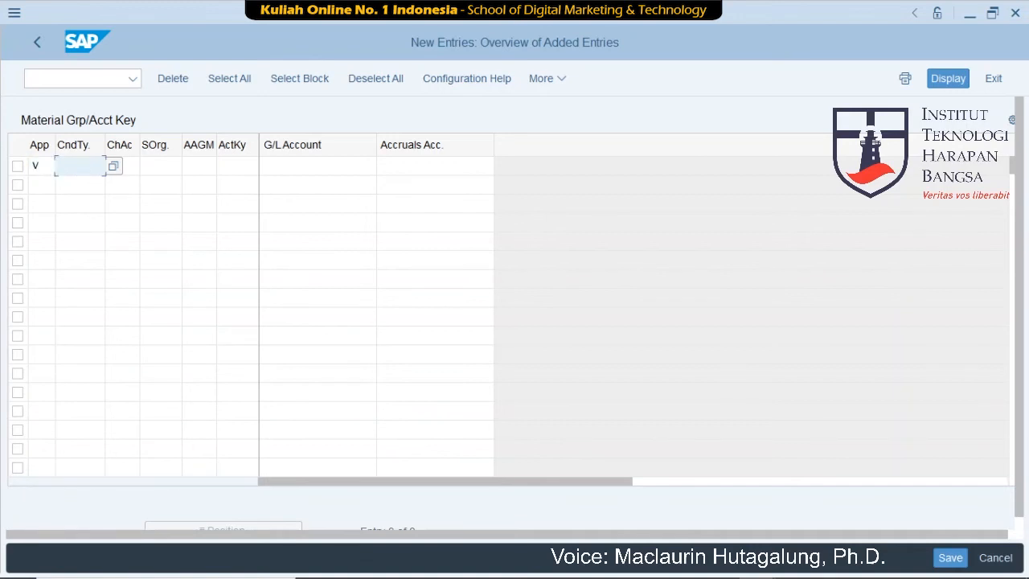
text(KOFK)
key(Tab)
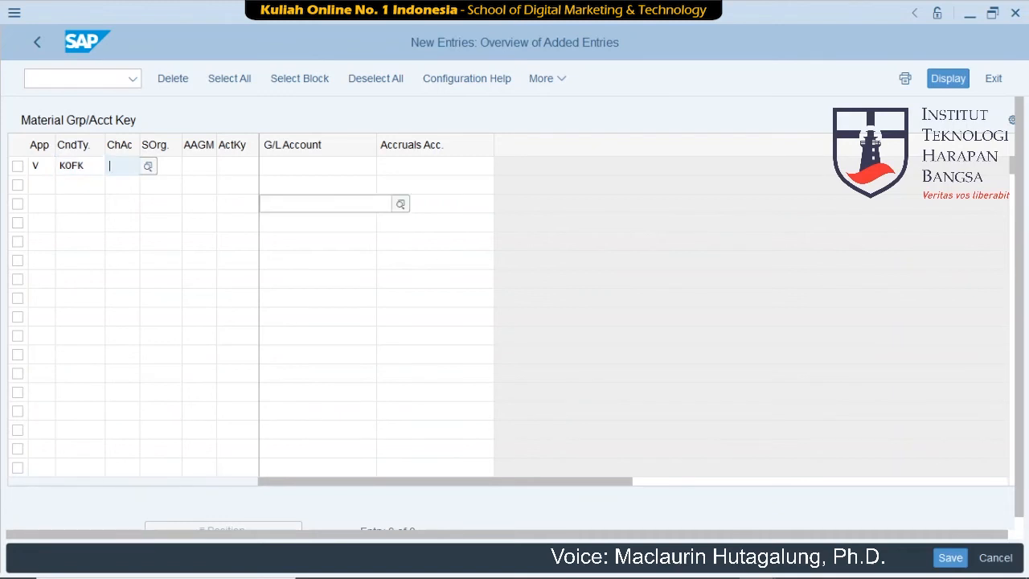
text(GLZZ)
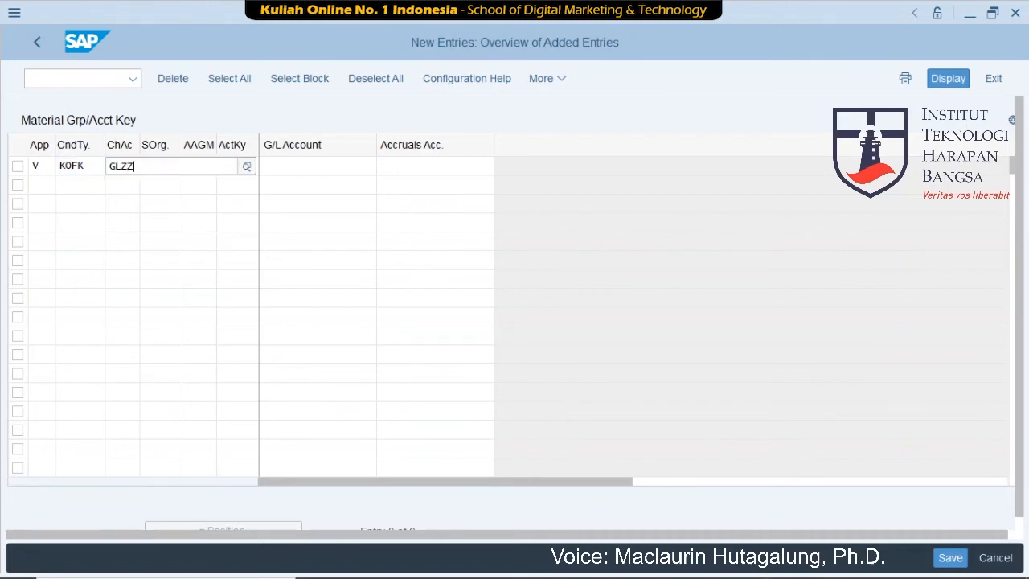
key(Tab)
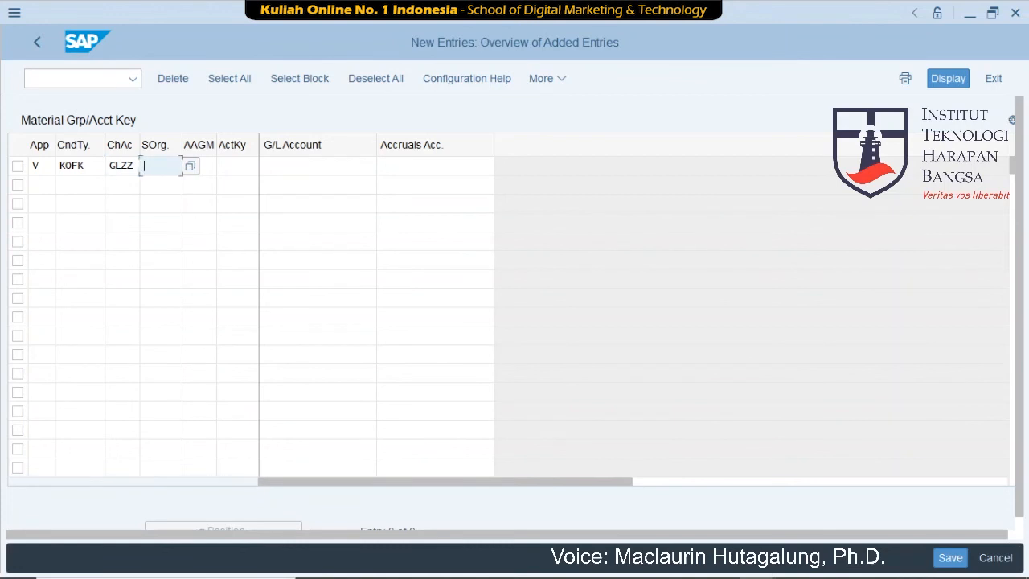
text(USZZ)
key(Tab)
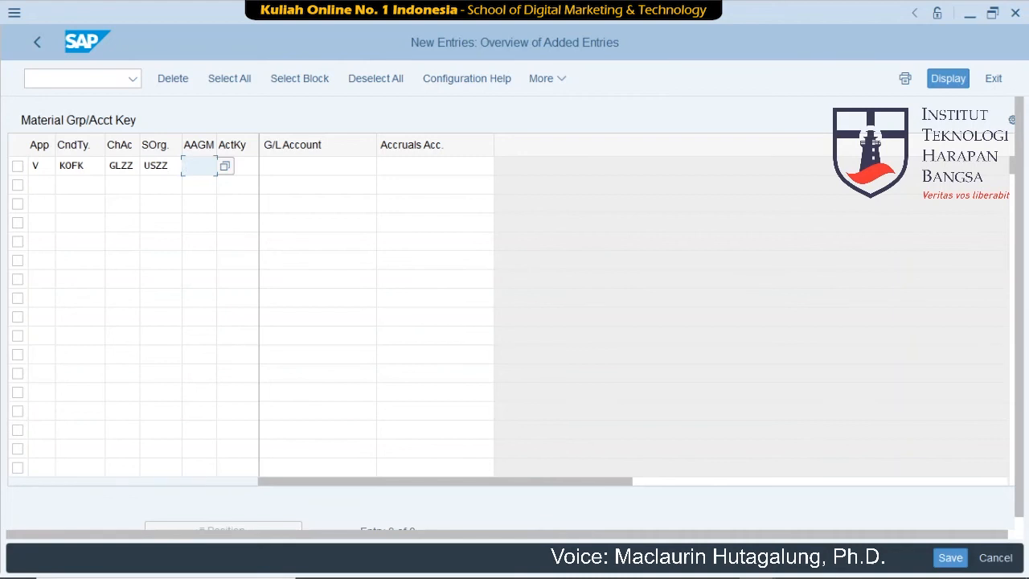
Complete the Material Grp/Acct Key row with material account assignment group 01, account key ERL and G/L account 650100, save it and return to the IMG.
text(01)
key(Tab)
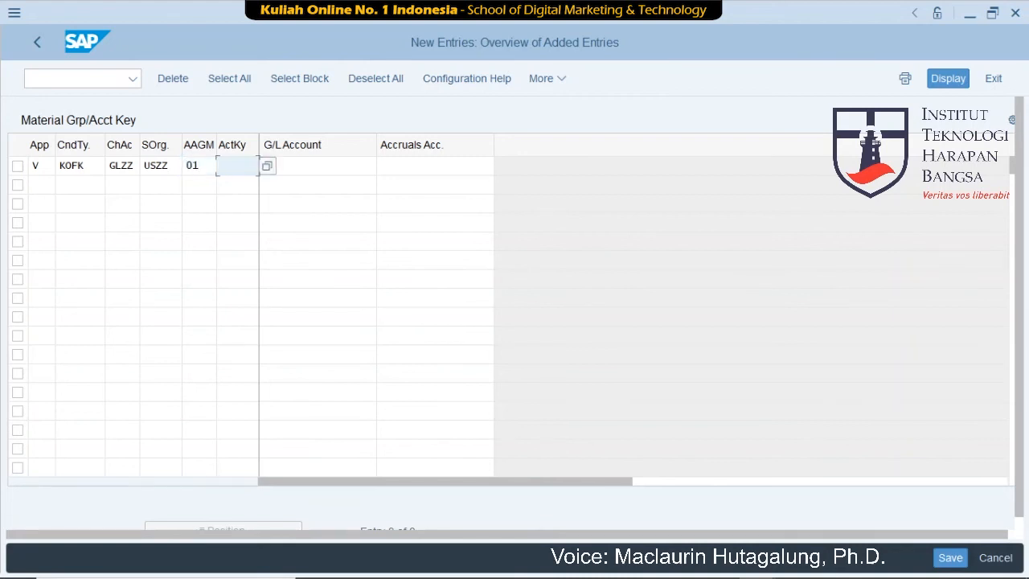
text(ERL)
key(Tab)
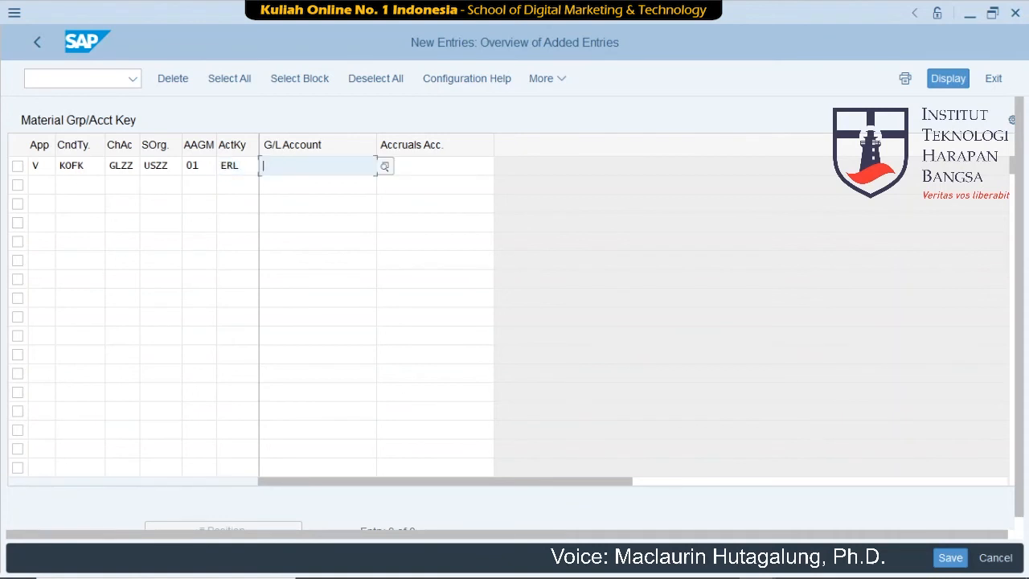
text(650100)
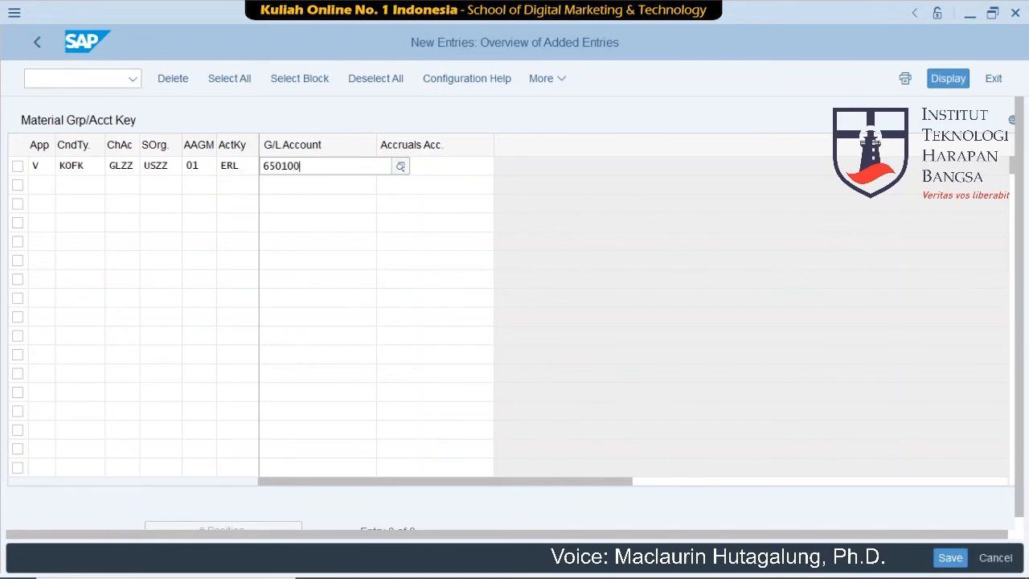
click(45, 185)
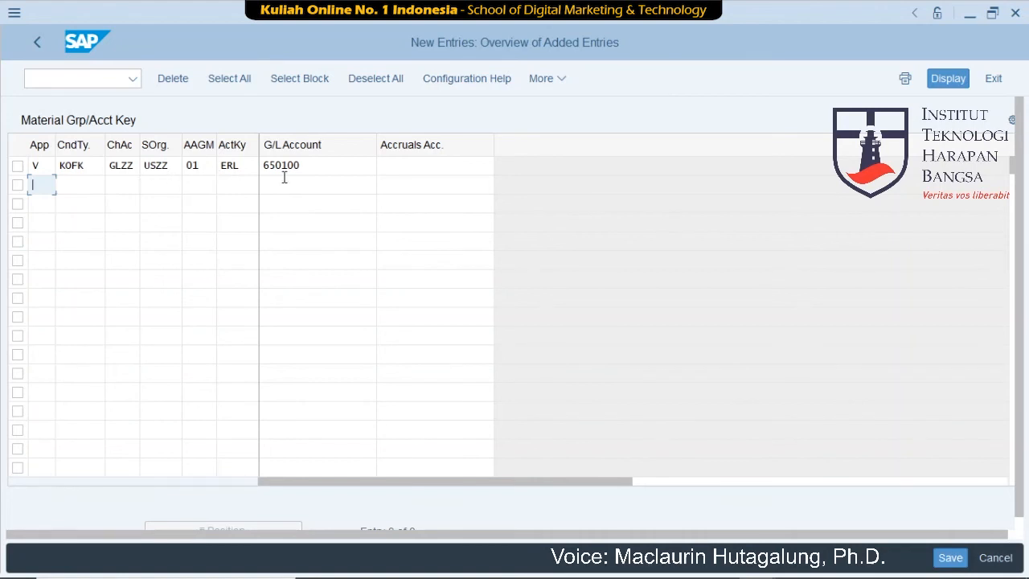
click(948, 558)
click(41, 184)
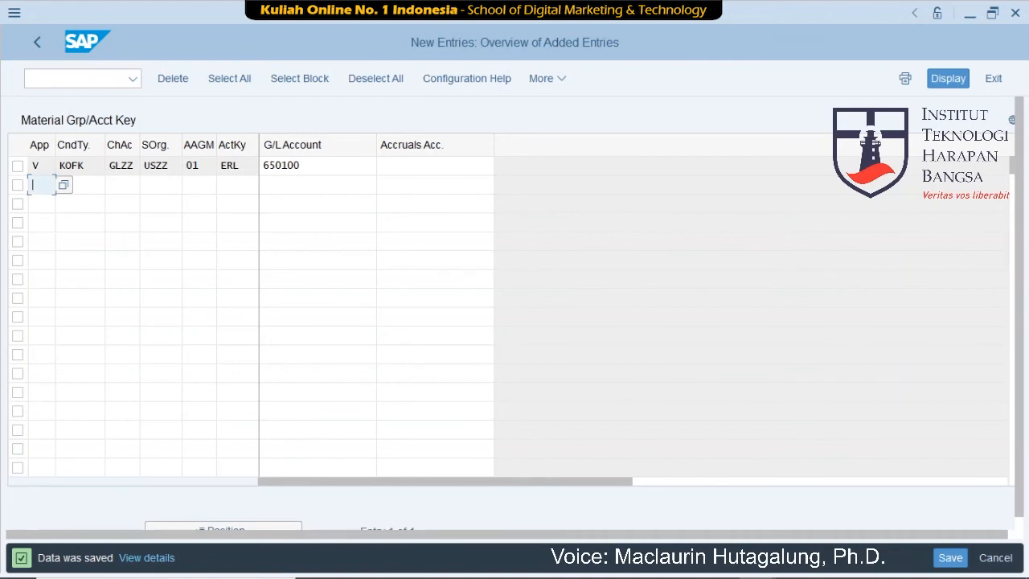
click(994, 77)
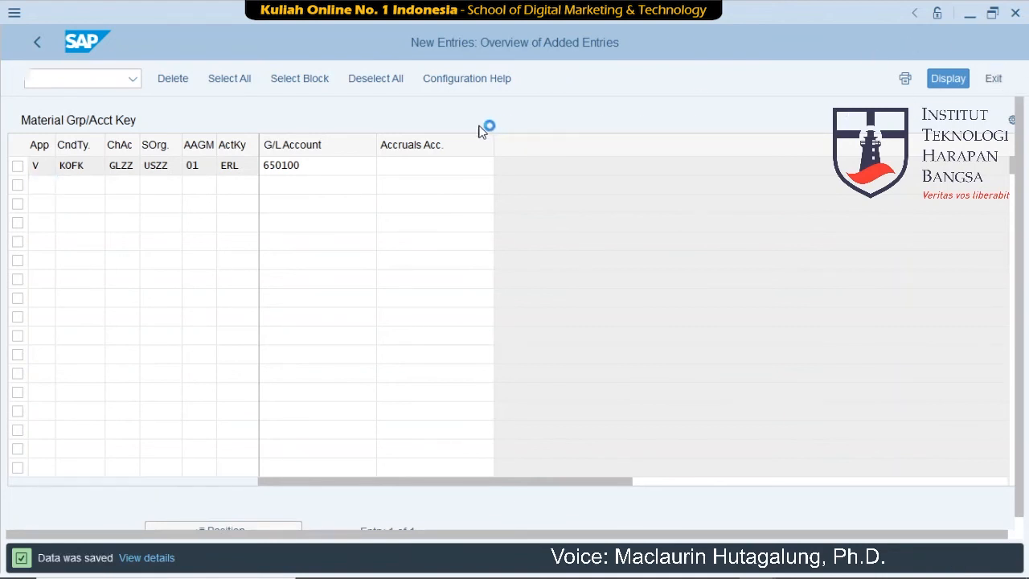
click(33, 44)
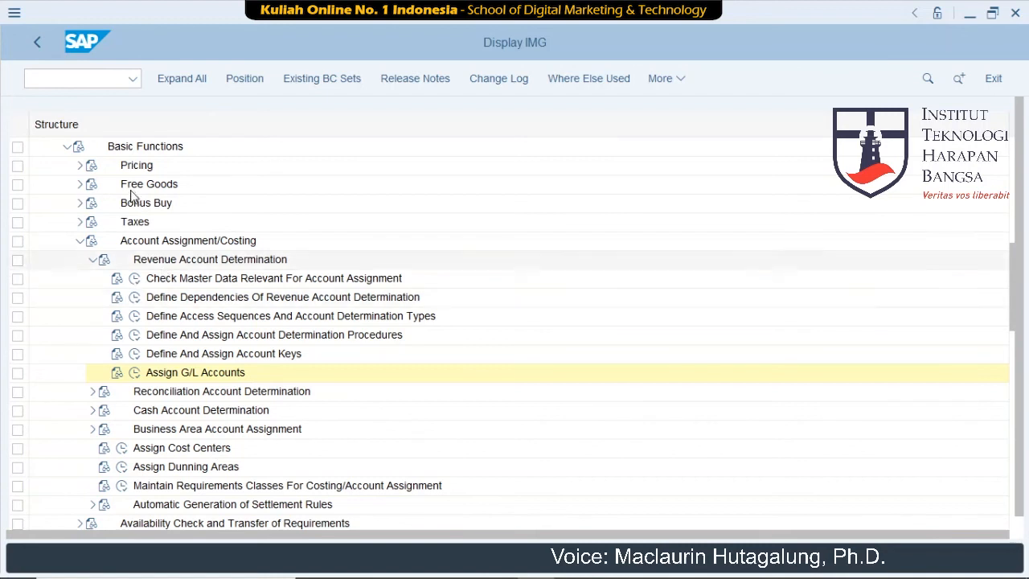
click(68, 148)
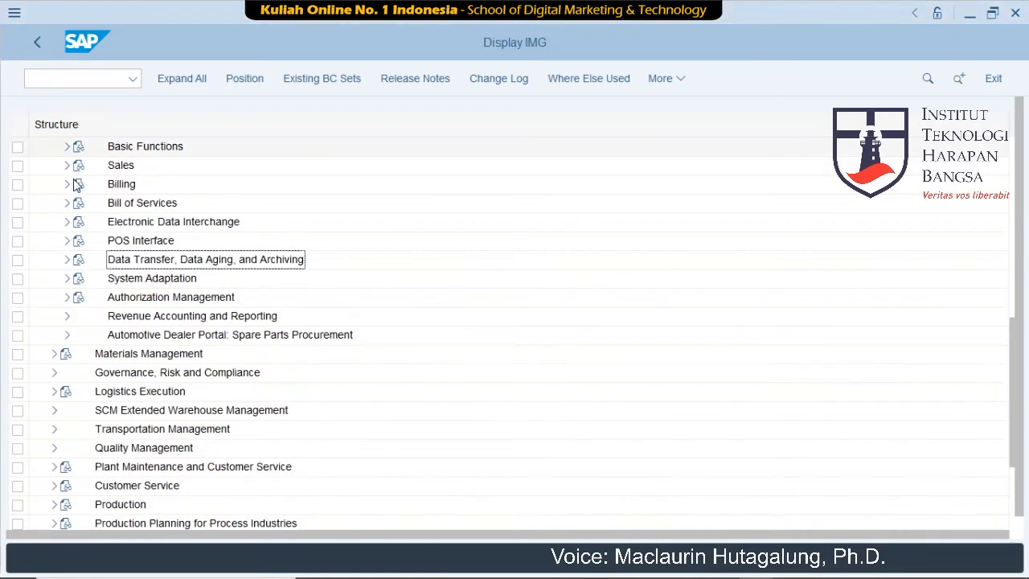
scroll(76, 203, up, 2)
scroll(65, 201, up, 3)
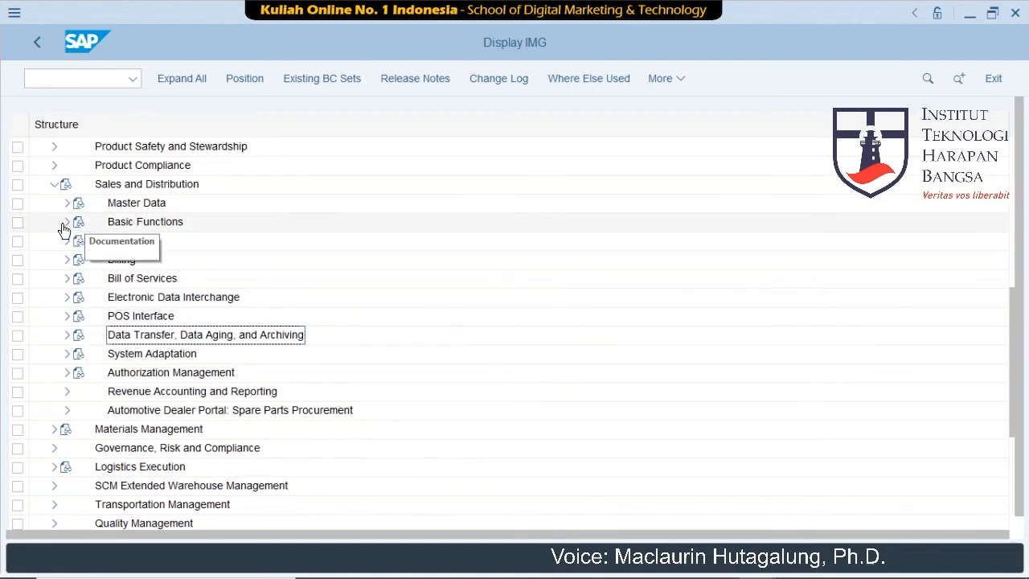
click(68, 223)
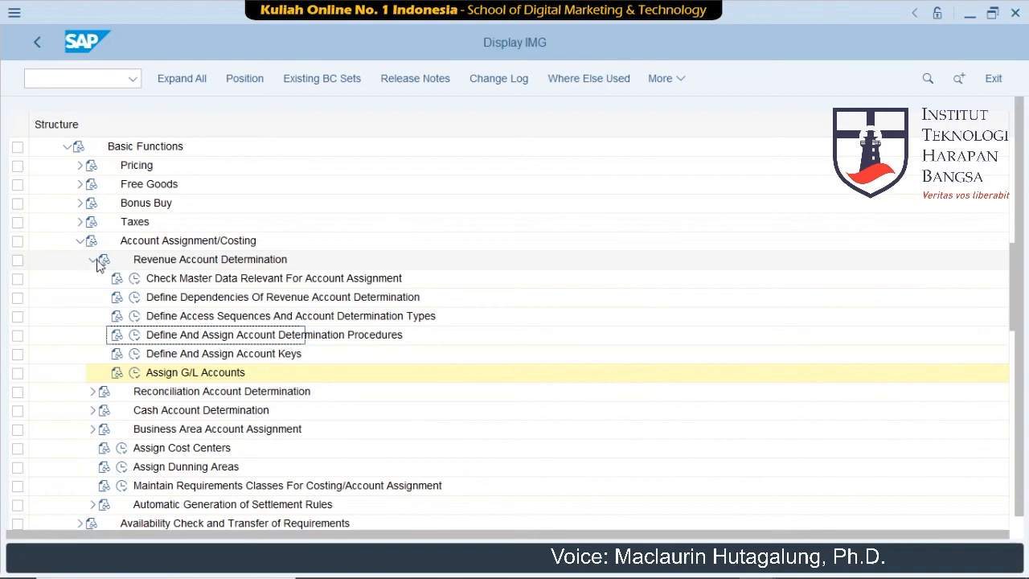
Open the pricing procedure determination for sales documents from Define And Assign Pricing Procedures under Pricing Control and start new entries.
click(80, 167)
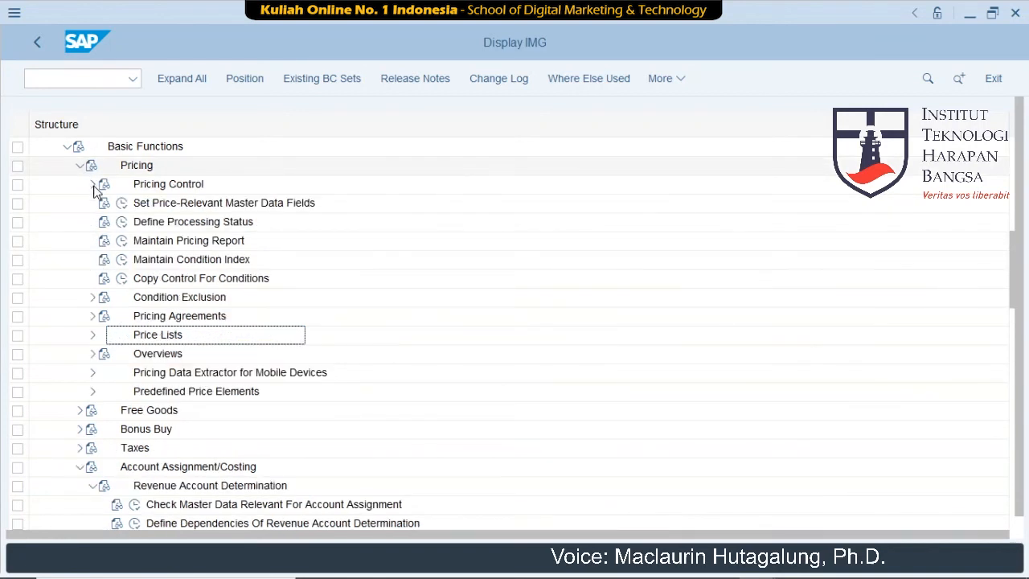
click(94, 186)
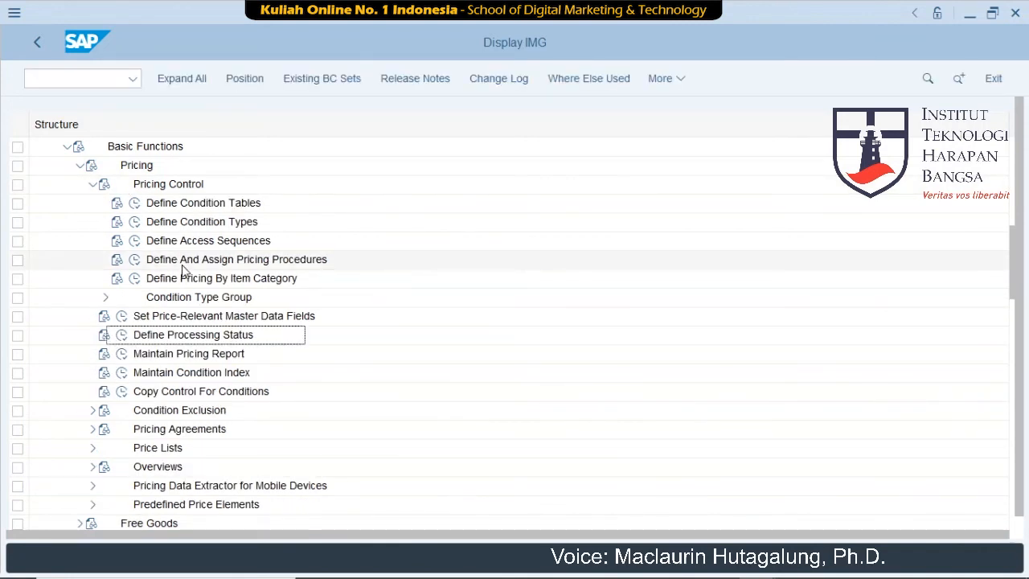
click(134, 265)
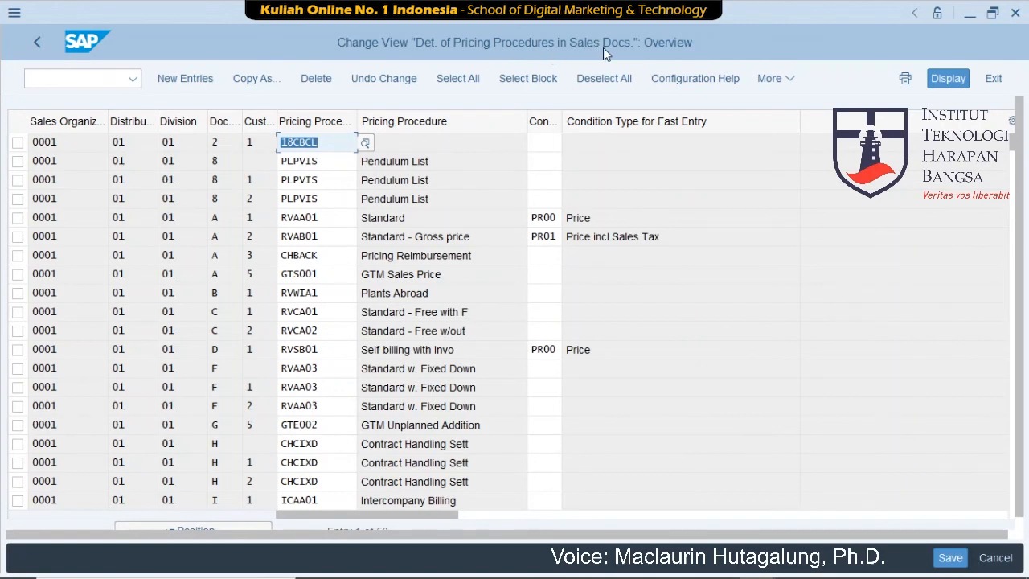
click(168, 80)
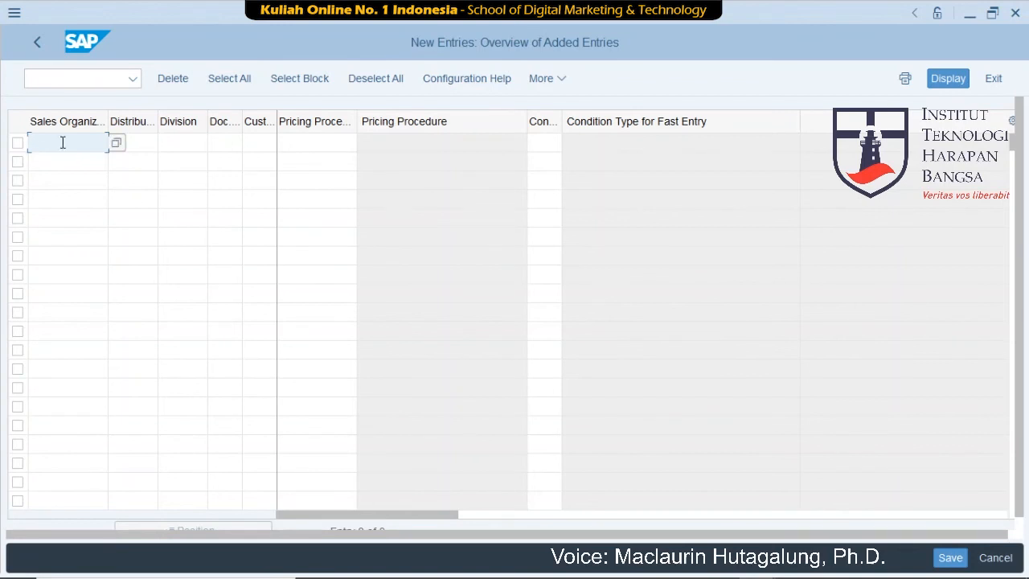
Fill the sales organization column of the first four new pricing procedure determination rows with USZZ.
text(USZZ)
key(shift+Left)
key(shift+Left)
key(shift+Left)
key(shift+Left)
key(ctrl+c)
key(Down)
key(ctrl+v)
key(Down)
key(ctrl+v)
key(Down)
key(ctrl+v)
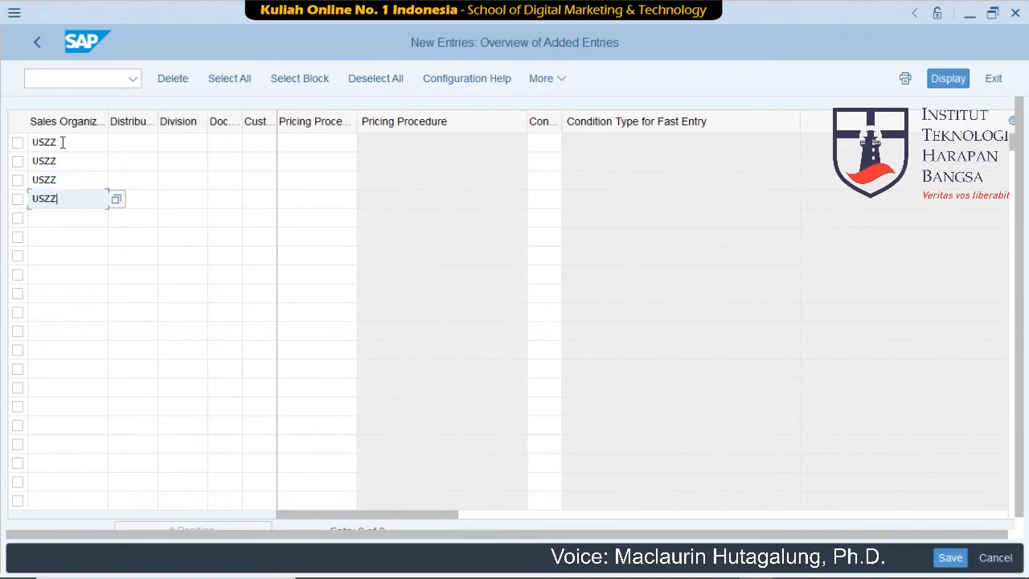
Set the distribution channel to WH for the first two USZZ rows and to IN for the last two.
click(127, 141)
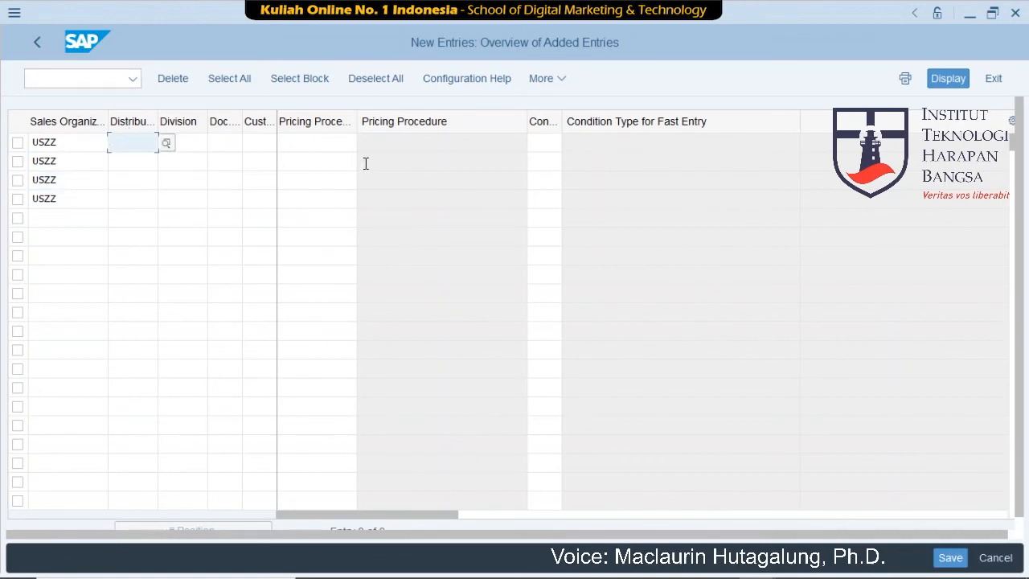
text(WH)
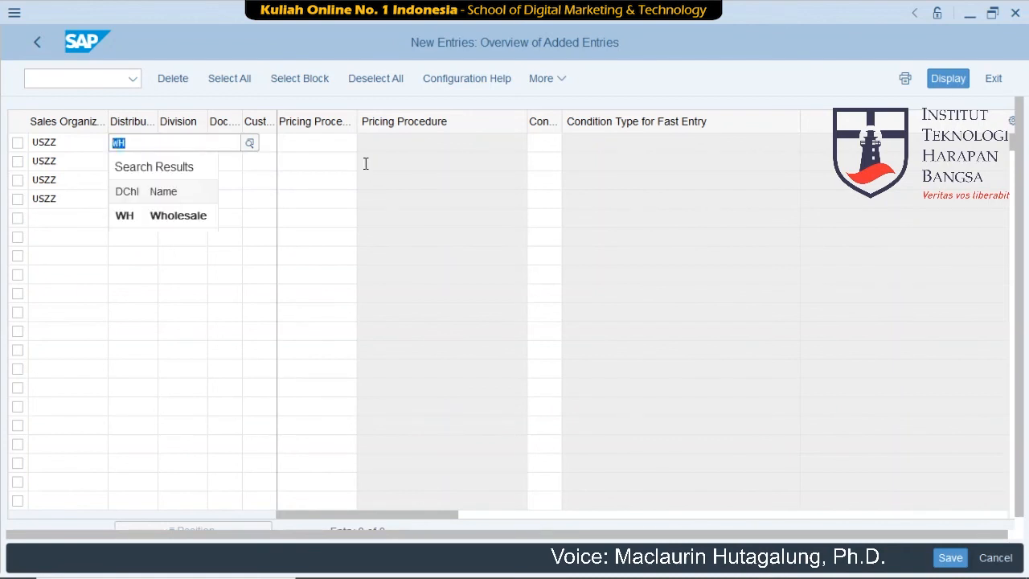
key(Return)
key(Down)
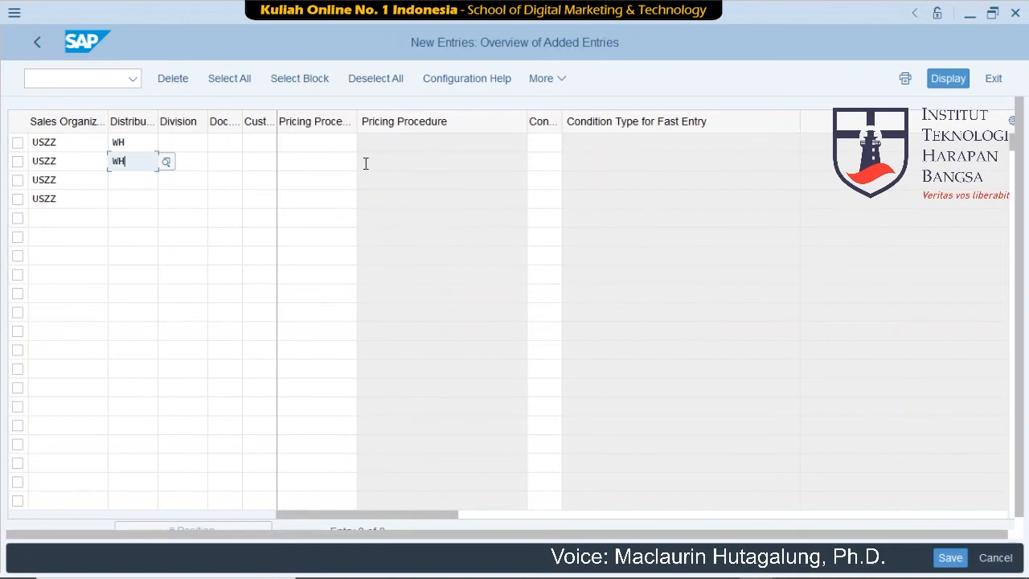
text(WH)
key(Down)
text(I)
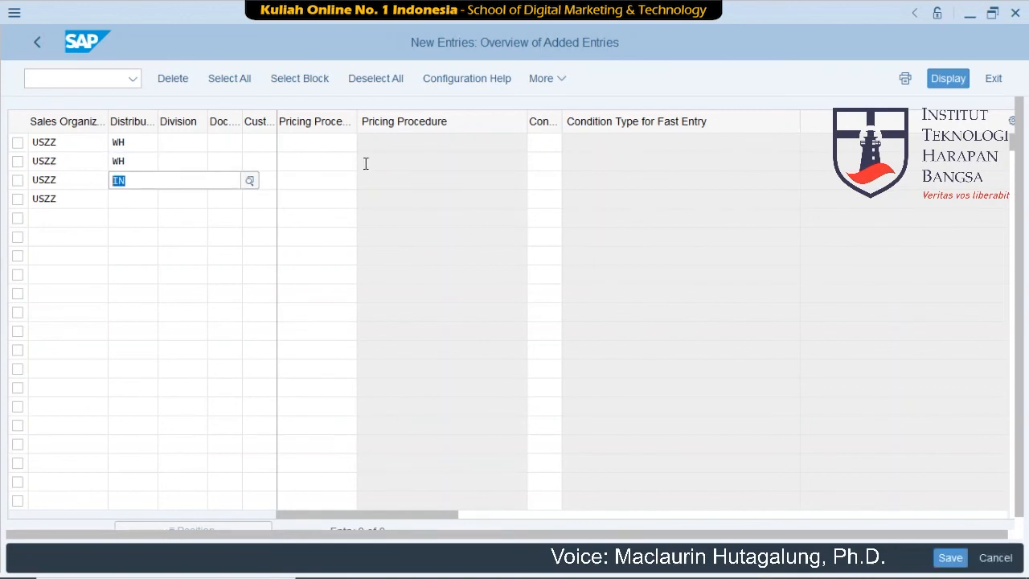
key(Return)
key(Down)
text(IN)
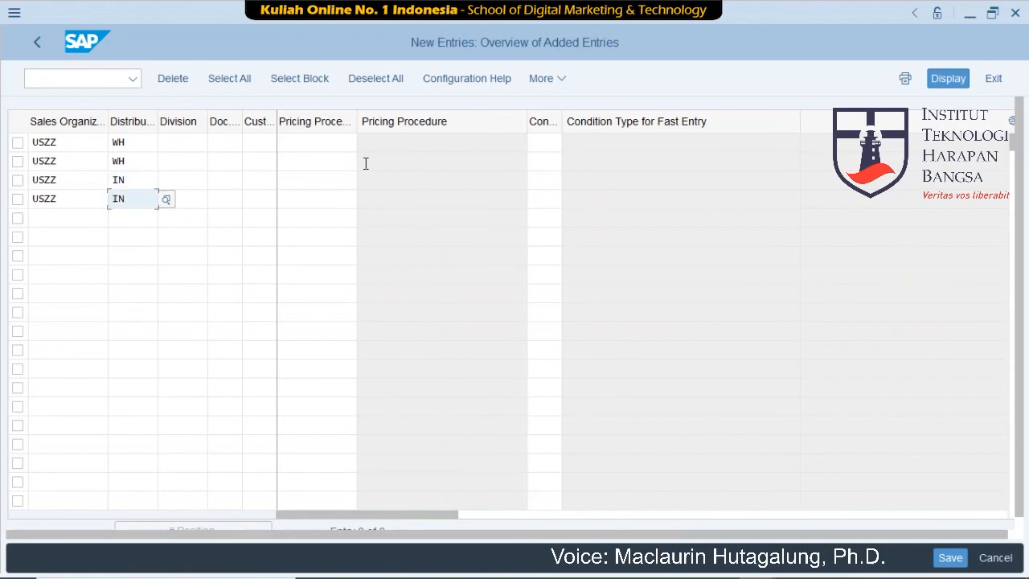
Set the divisions of the four USZZ rows to AS and BI for WH, and AS and BI for IN.
click(166, 141)
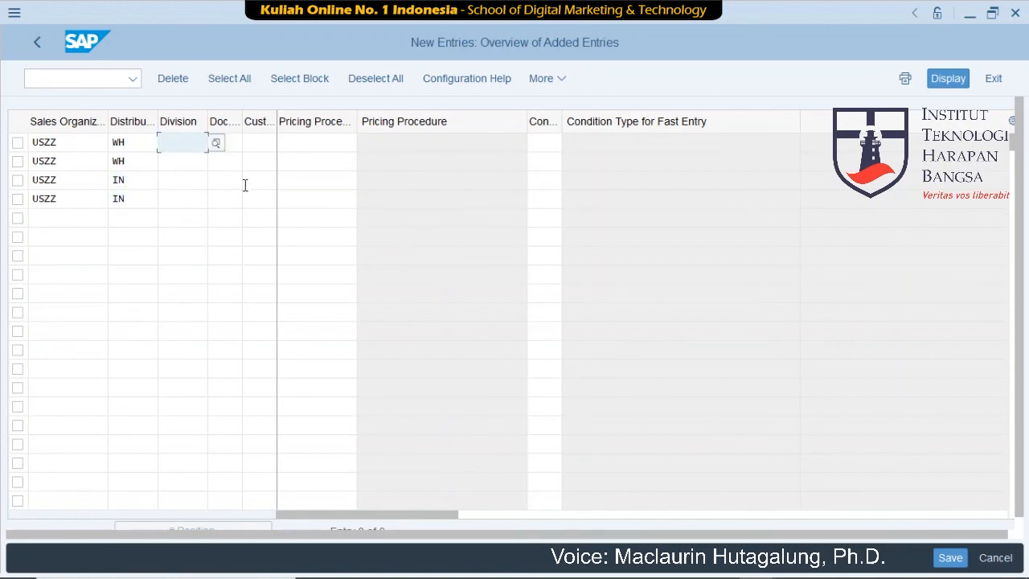
text(AS)
key(Return)
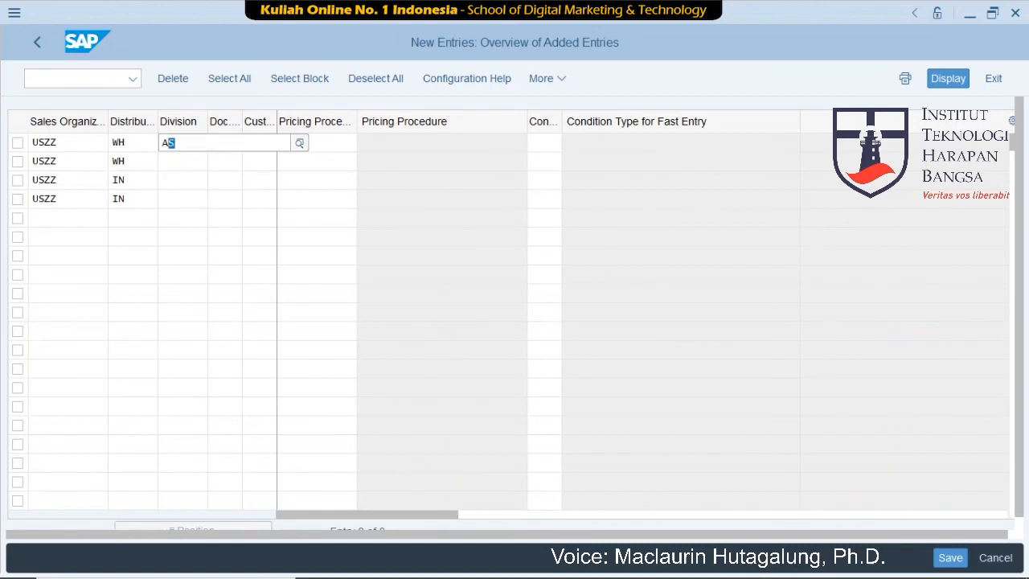
key(Down)
key(Down)
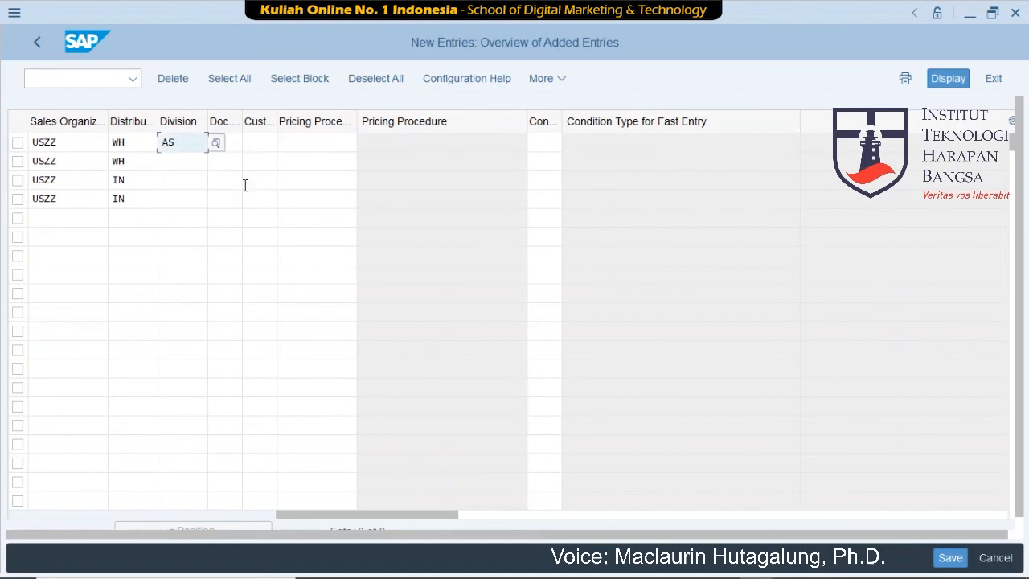
key(Down)
text(AS)
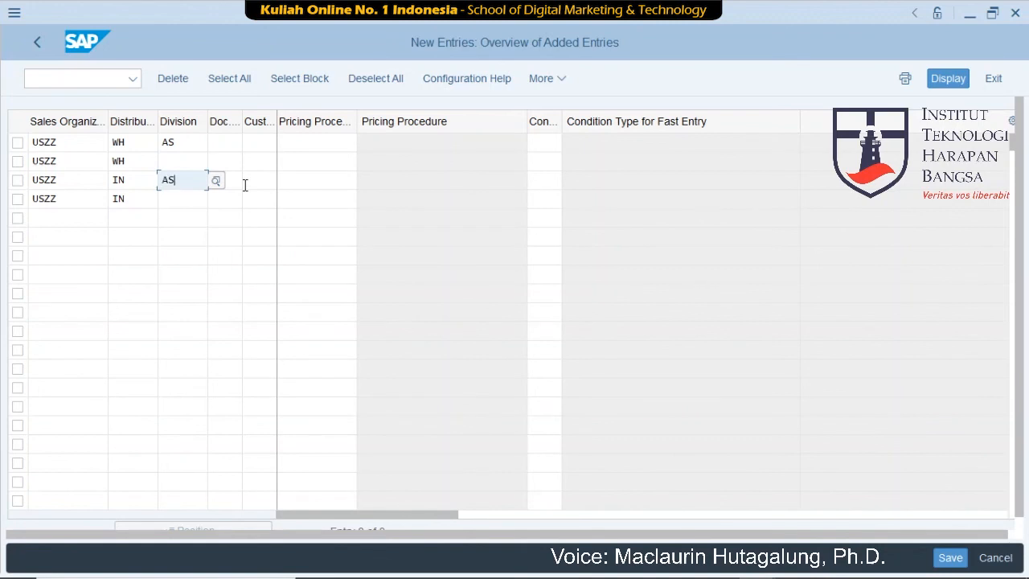
key(Up)
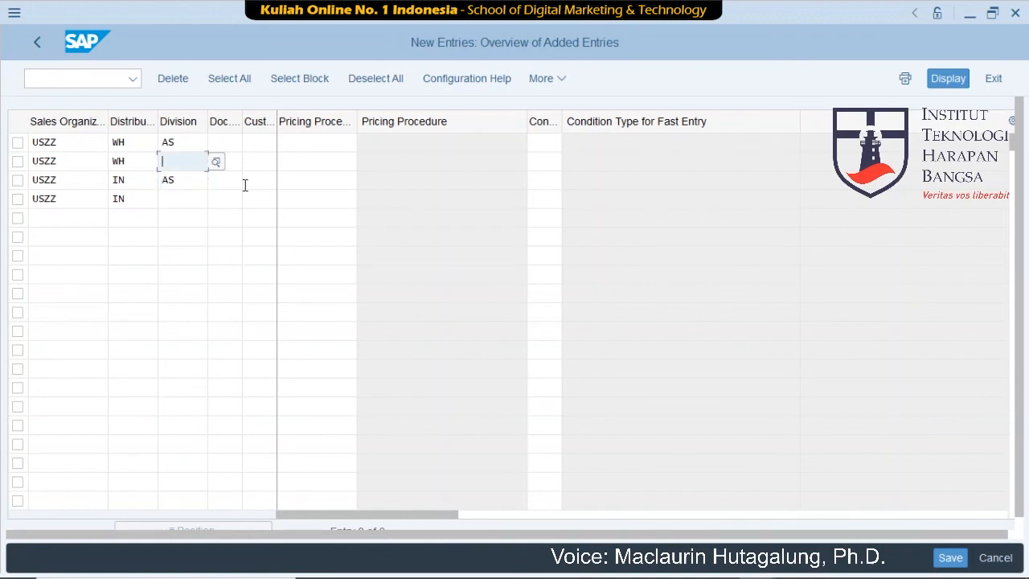
text(BI)
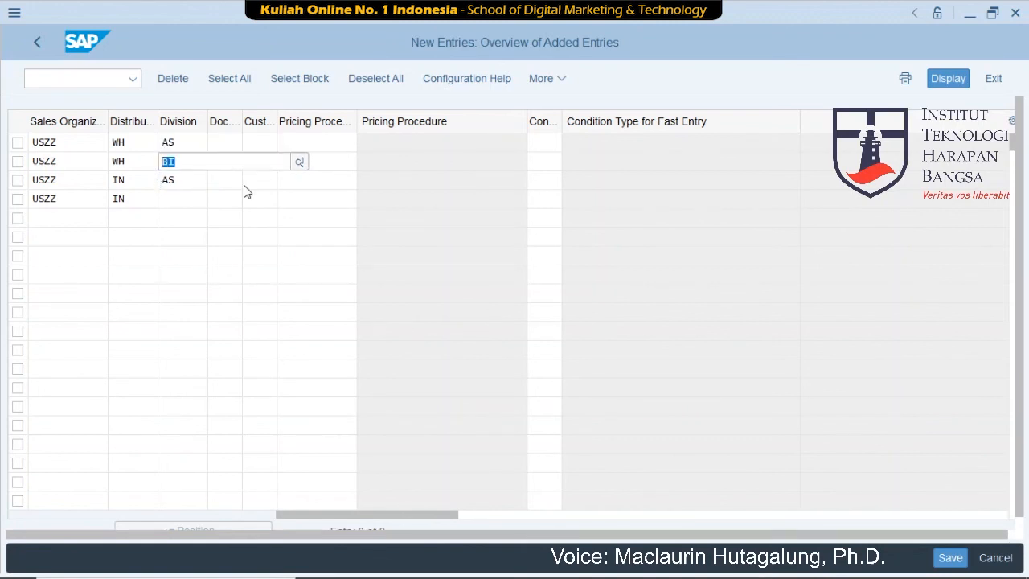
key(Return)
key(Down)
key(Down)
key(Down)
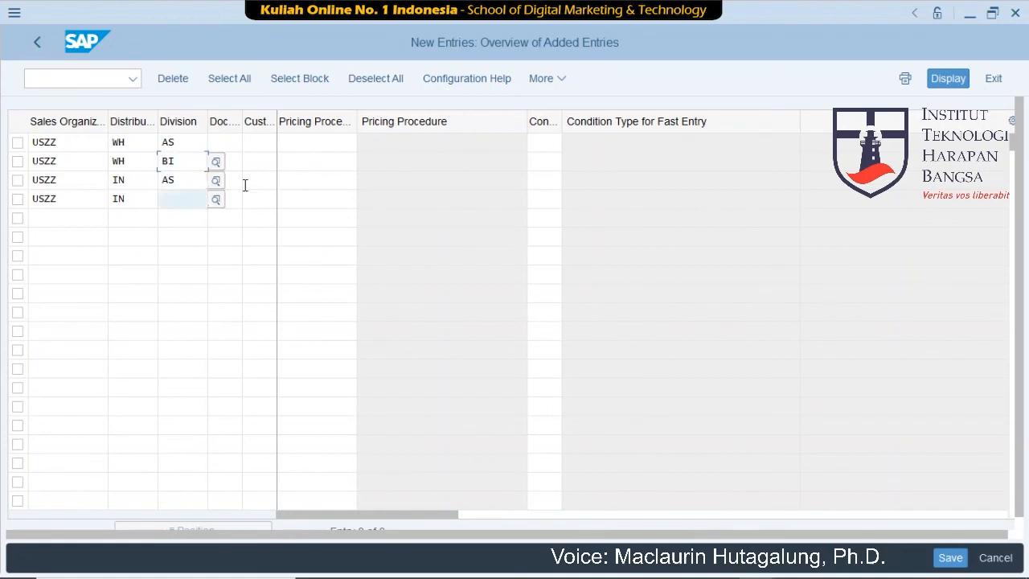
key(Up)
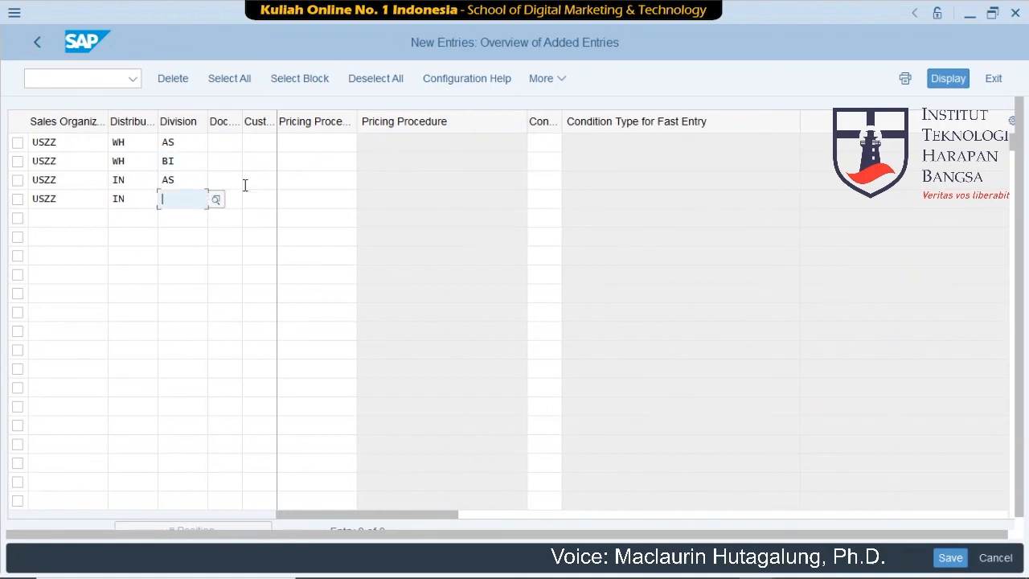
text(BI)
Enter document pricing procedure A in all four USZZ rows.
click(218, 142)
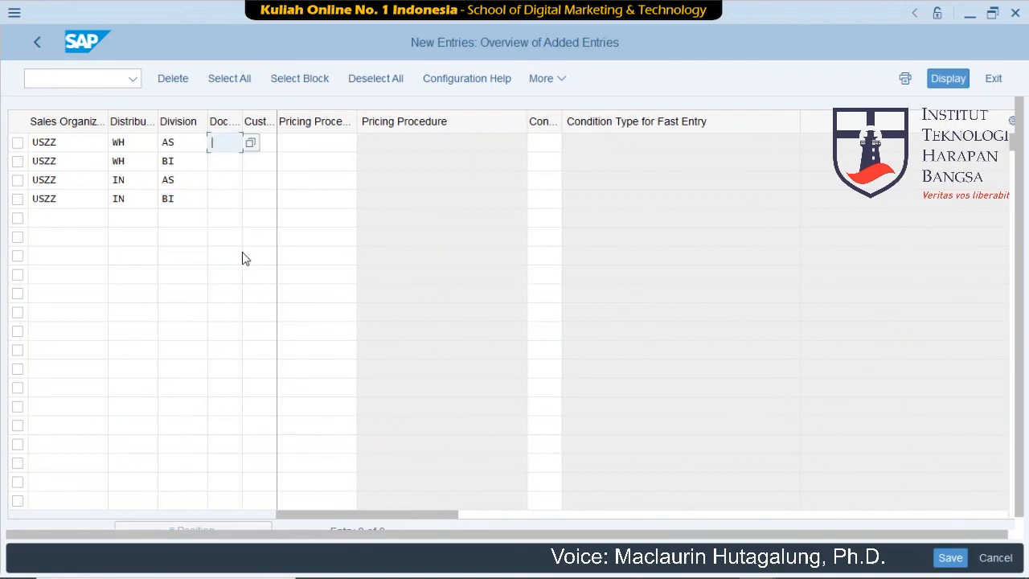
text(A)
key(Down)
text(A)
key(Down)
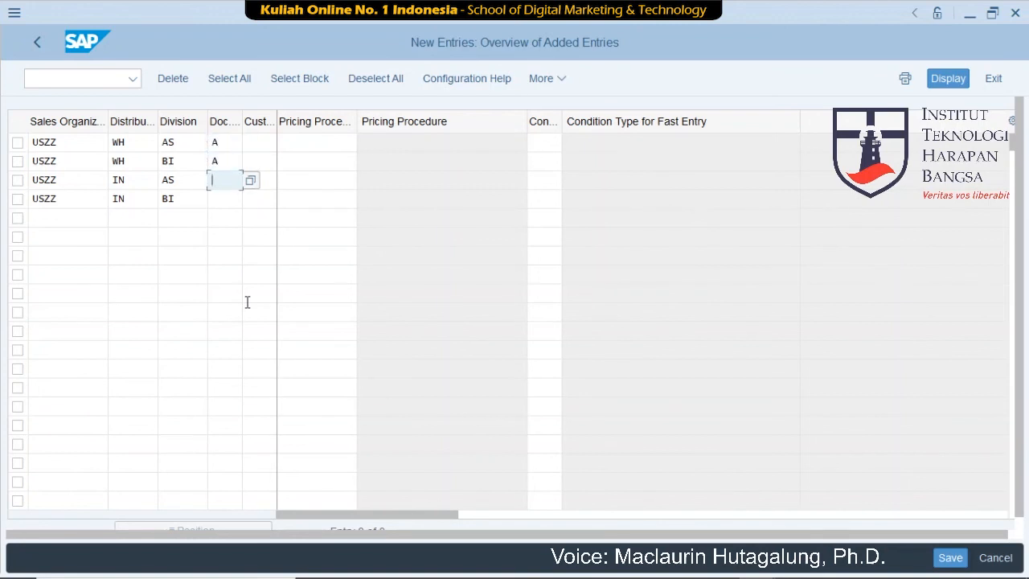
text(A)
key(Down)
text(A)
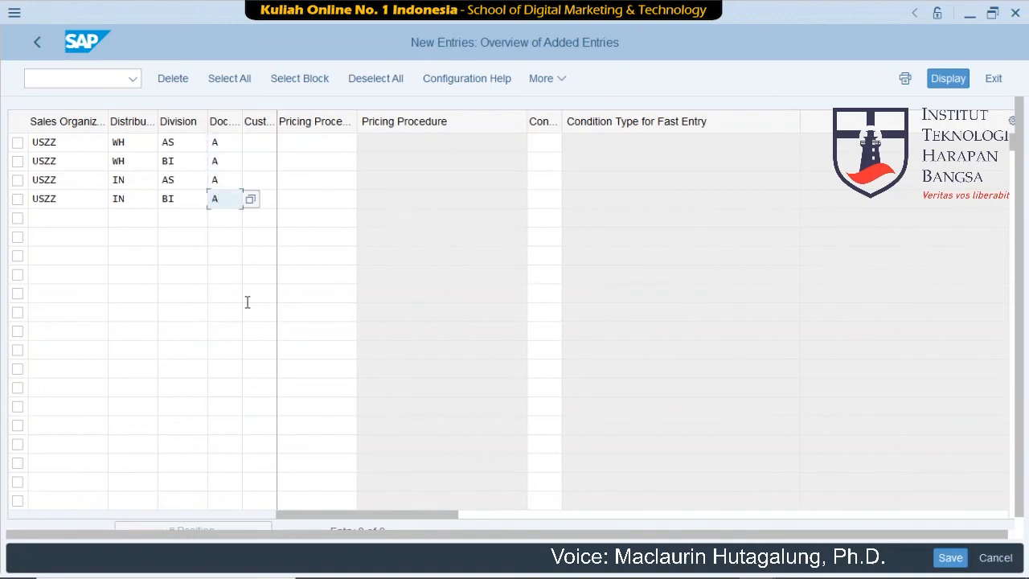
Enter customer pricing procedure 1 in all four USZZ rows.
click(255, 142)
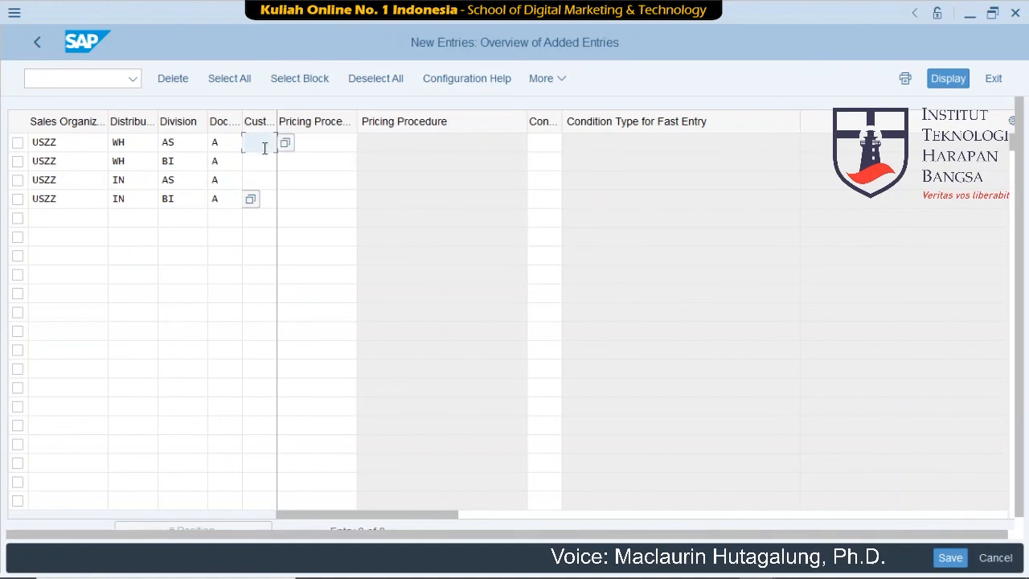
text(1)
key(Down)
text(1)
key(Down)
text(1)
key(Down)
text(1)
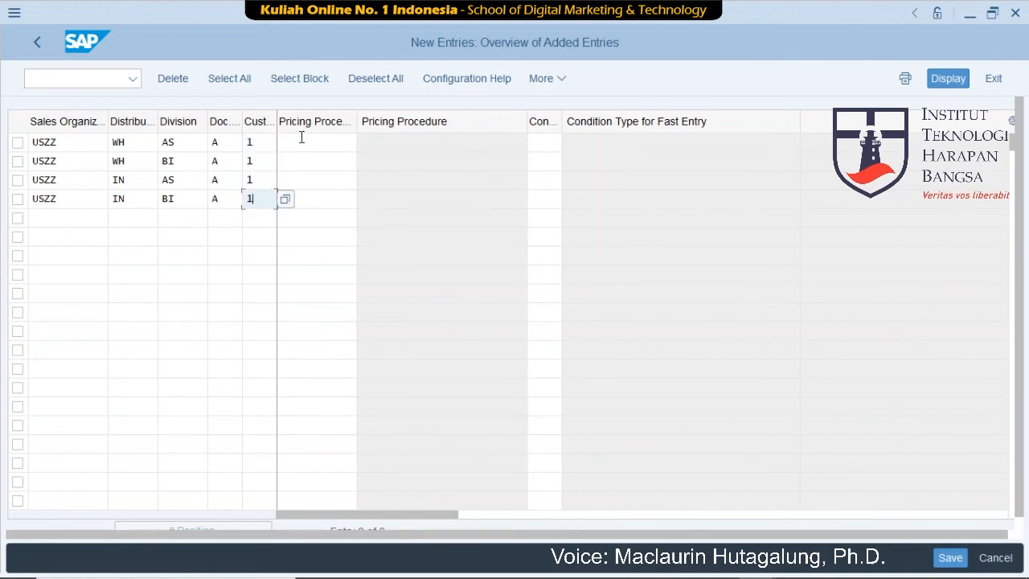
Assign pricing procedure RVAJUS to all four USZZ rows, save the entries and return to the IMG.
click(301, 140)
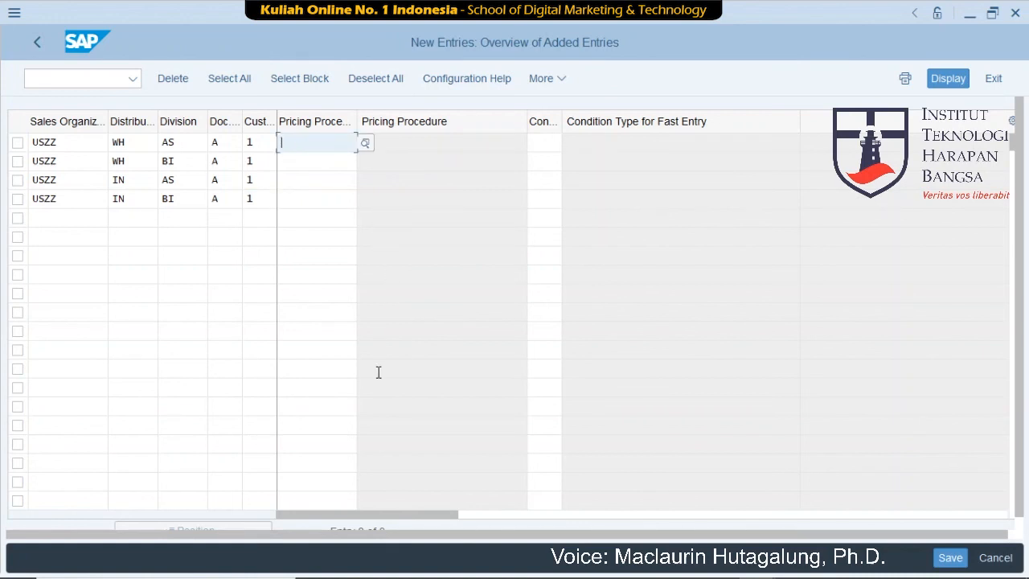
text(RVAJUS)
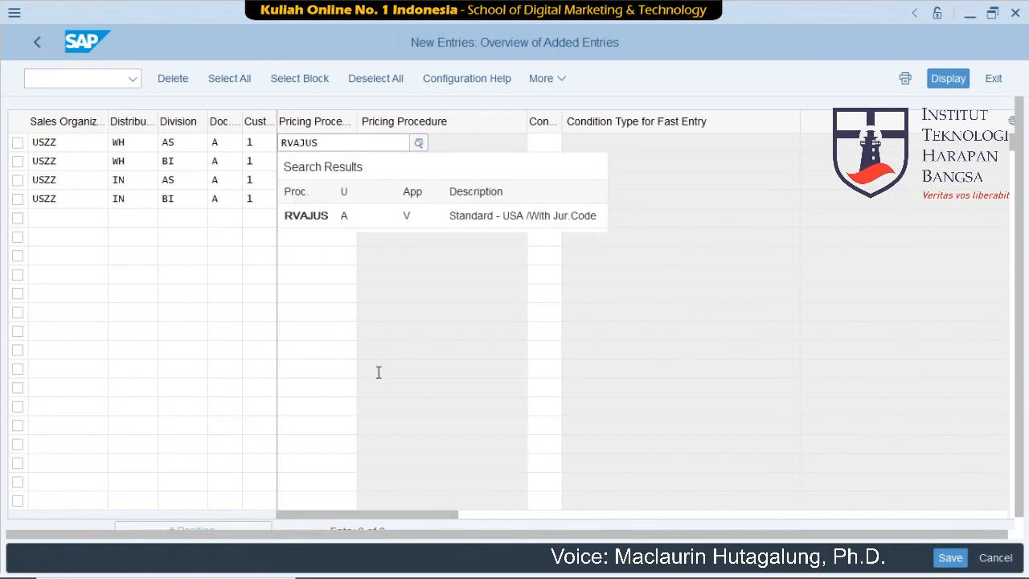
key(shift+Left)
key(shift+Left)
key(shift+Left)
key(shift+Left)
key(shift+Left)
key(shift+Left)
key(ctrl+c)
key(Escape)
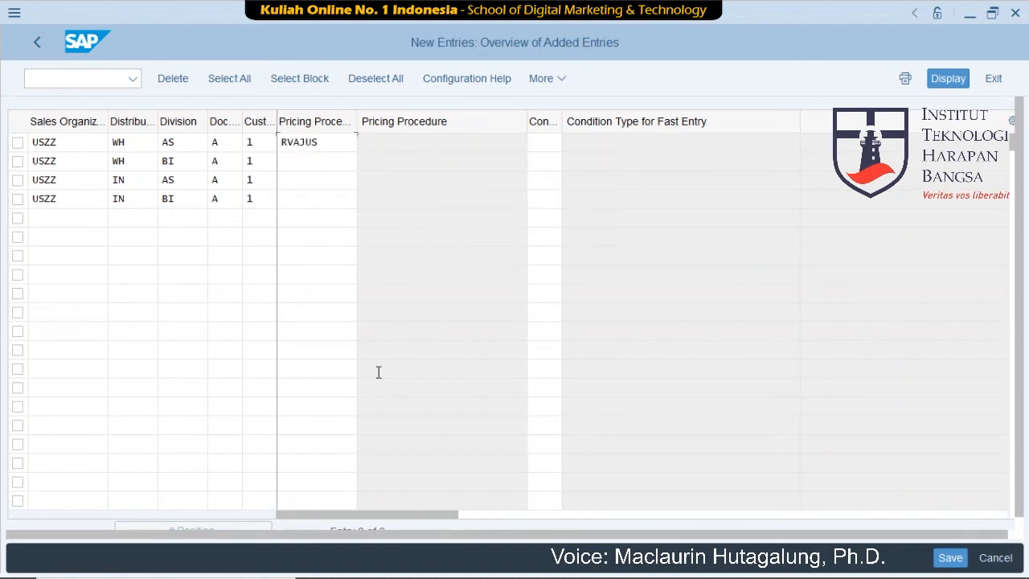
key(Down)
key(ctrl+v)
key(Down)
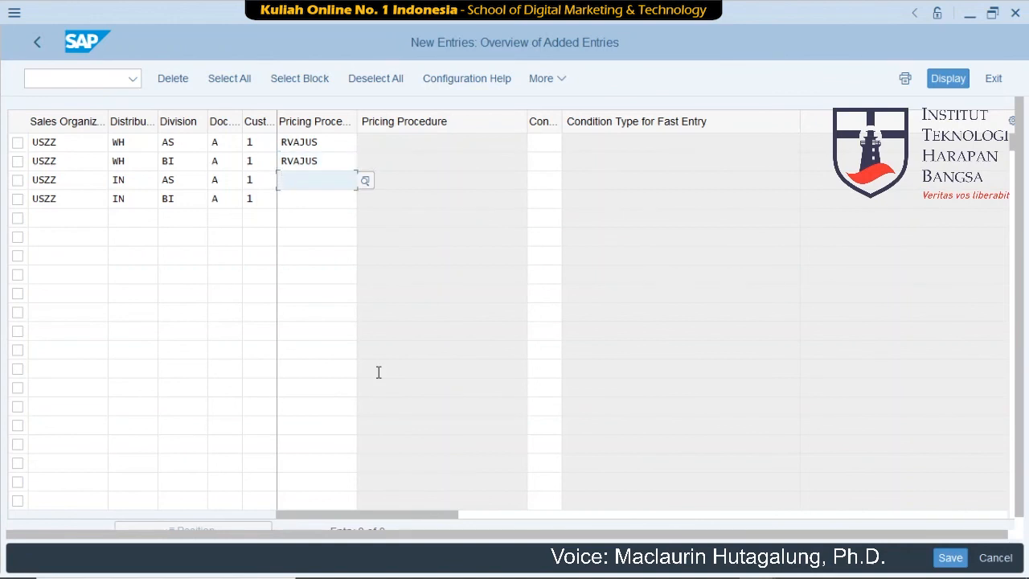
key(ctrl+v)
key(Down)
key(ctrl+v)
key(Down)
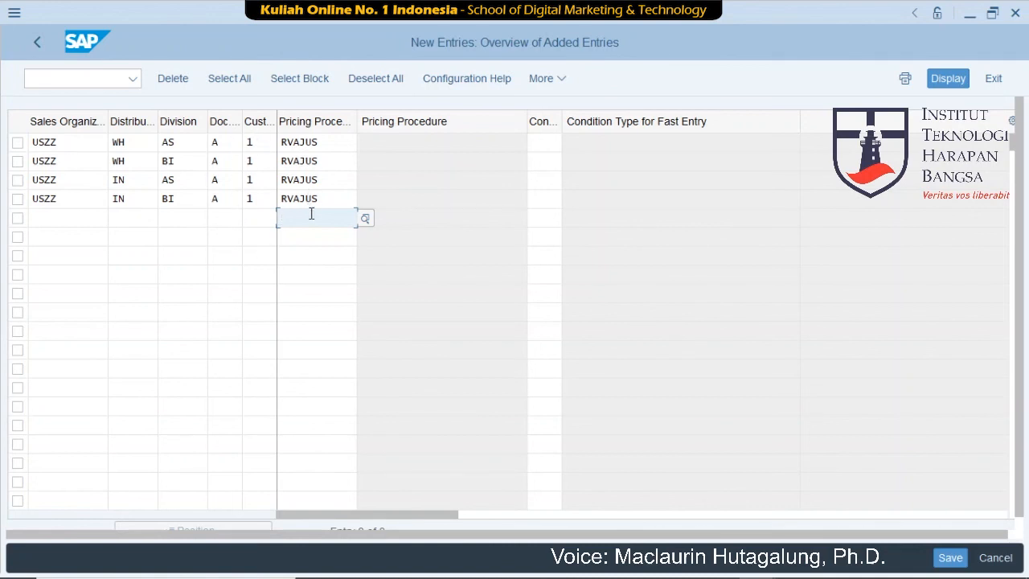
click(949, 558)
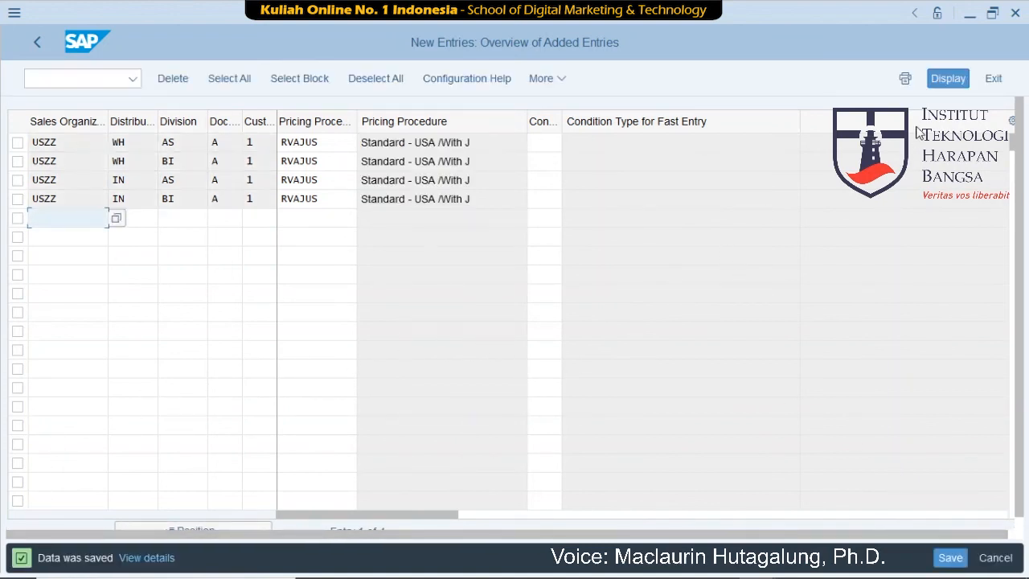
click(993, 79)
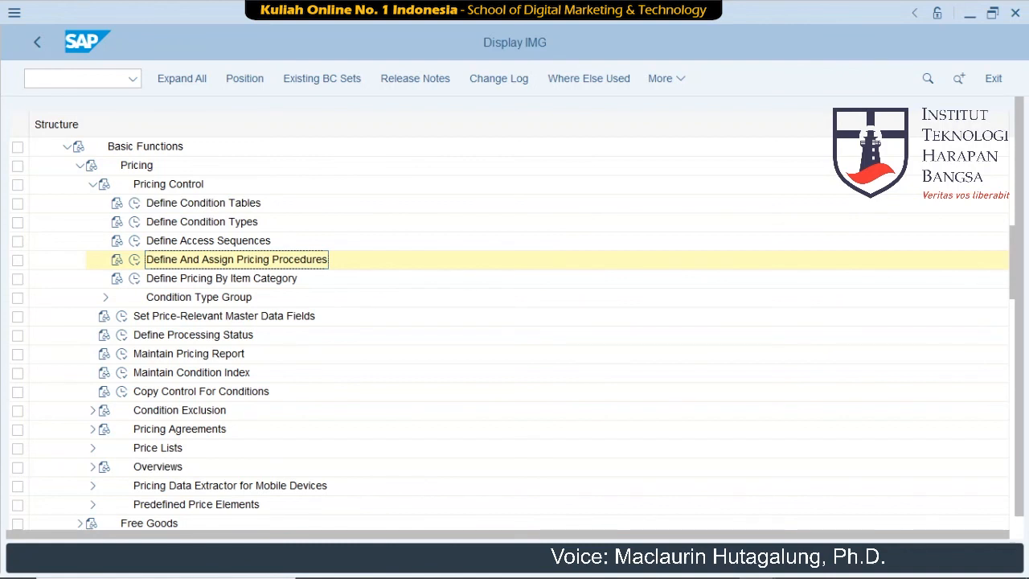
Open Define Rules By Sales Area from Business Area Account Assignment under Account Assignment/Costing in Sales and Distribution's Basic Functions.
scroll(329, 253, up, 1)
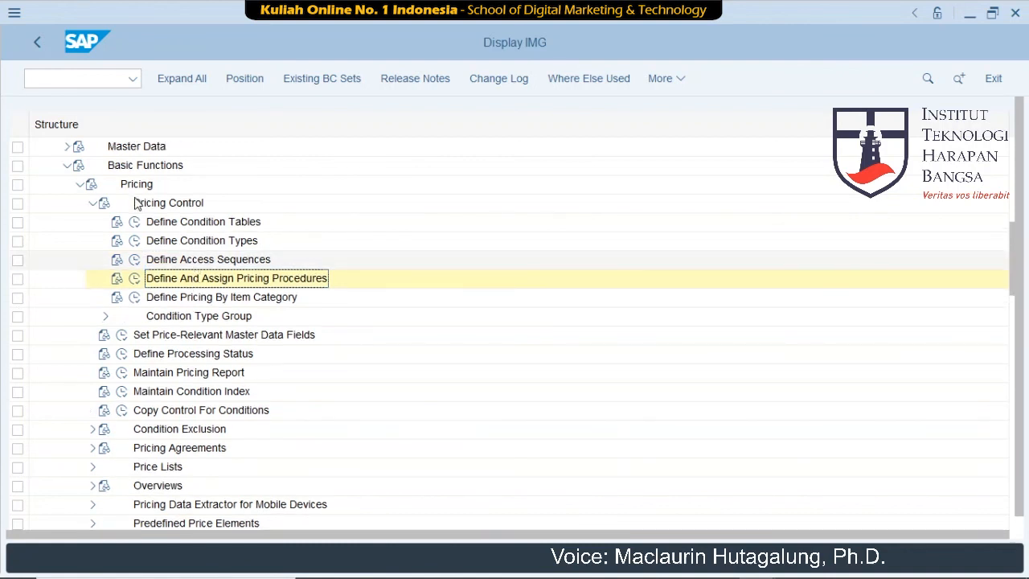
scroll(135, 203, up, 2)
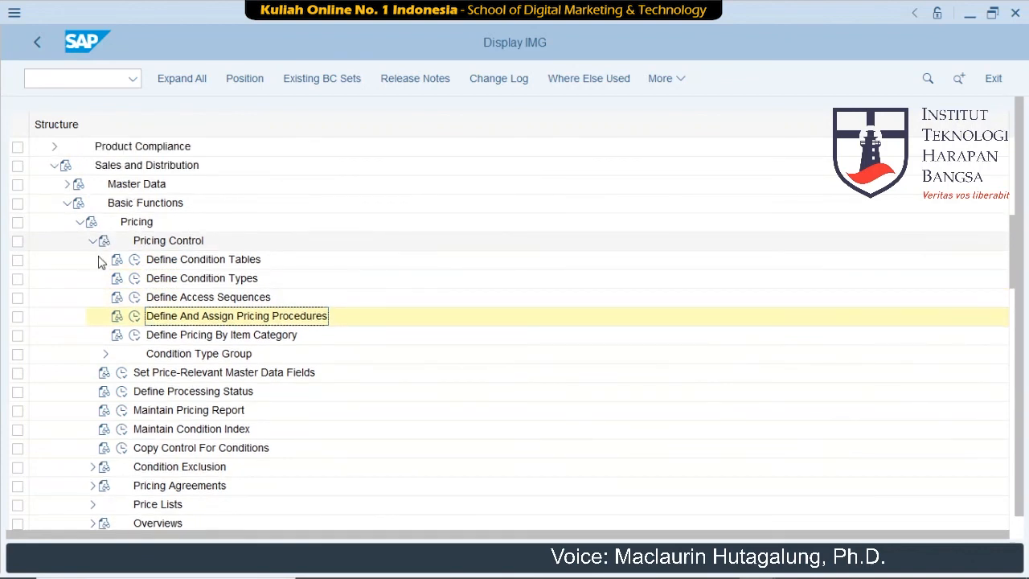
scroll(122, 233, up, 3)
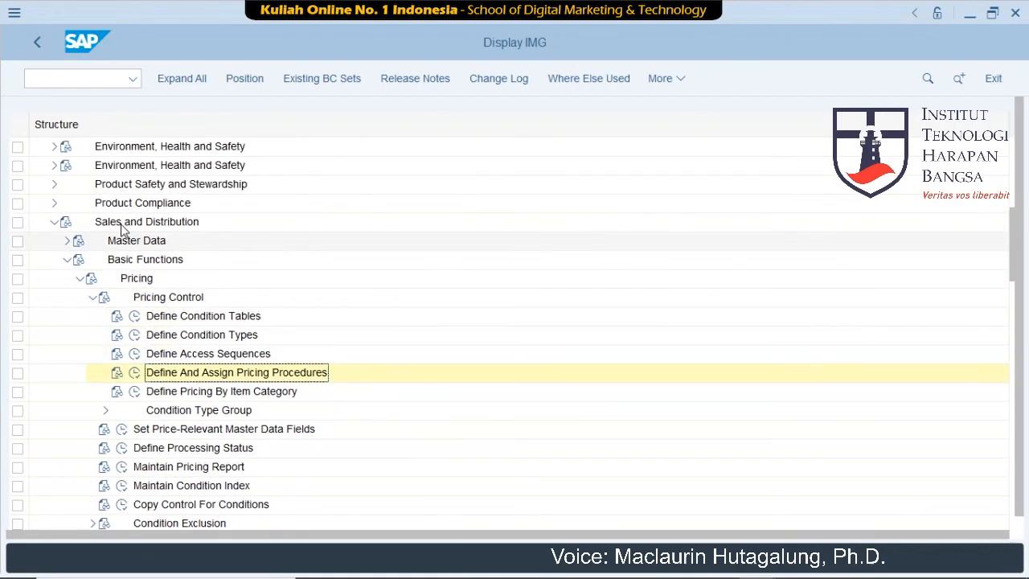
scroll(121, 229, up, 1)
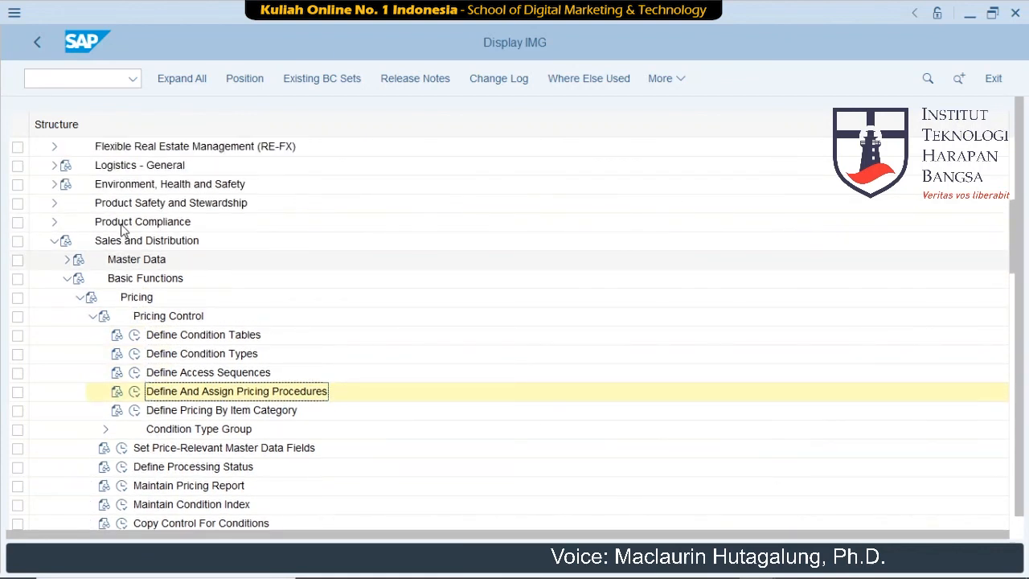
click(80, 297)
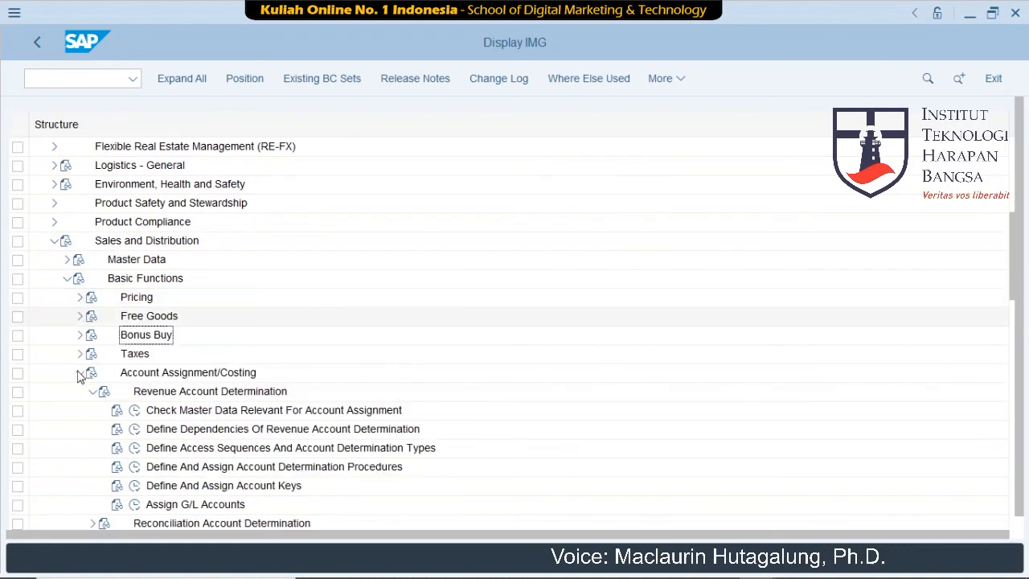
click(177, 377)
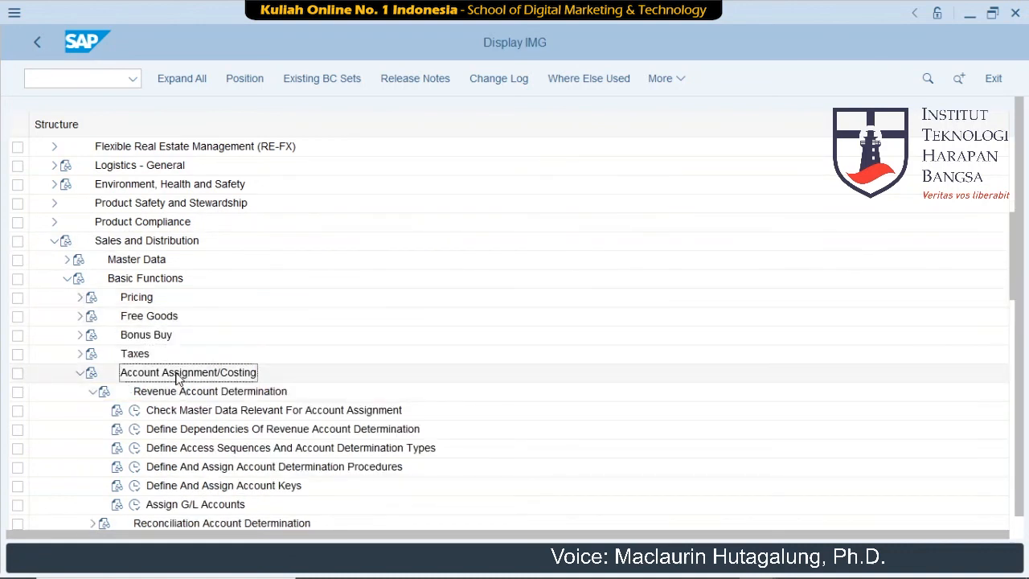
click(93, 391)
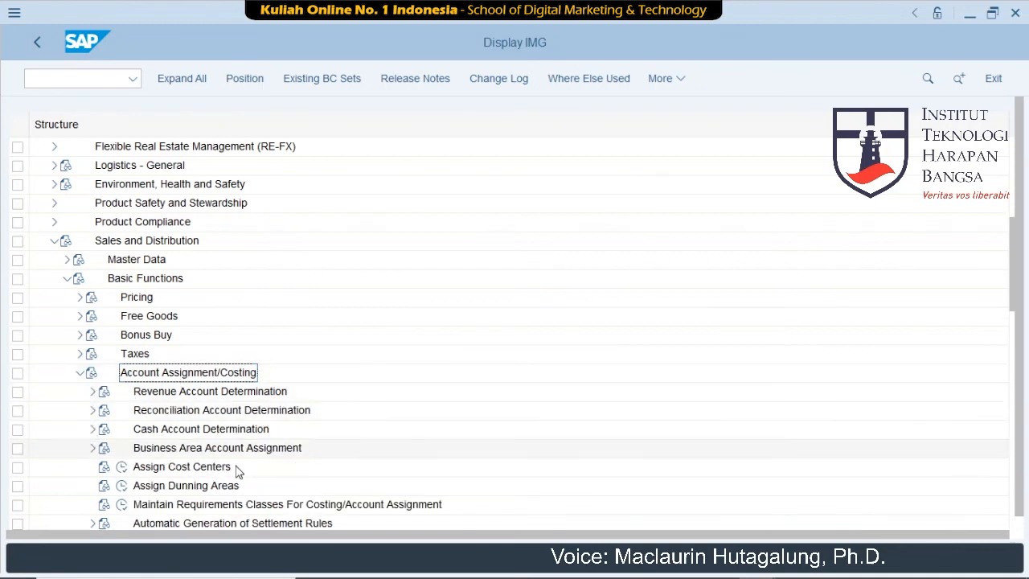
click(93, 449)
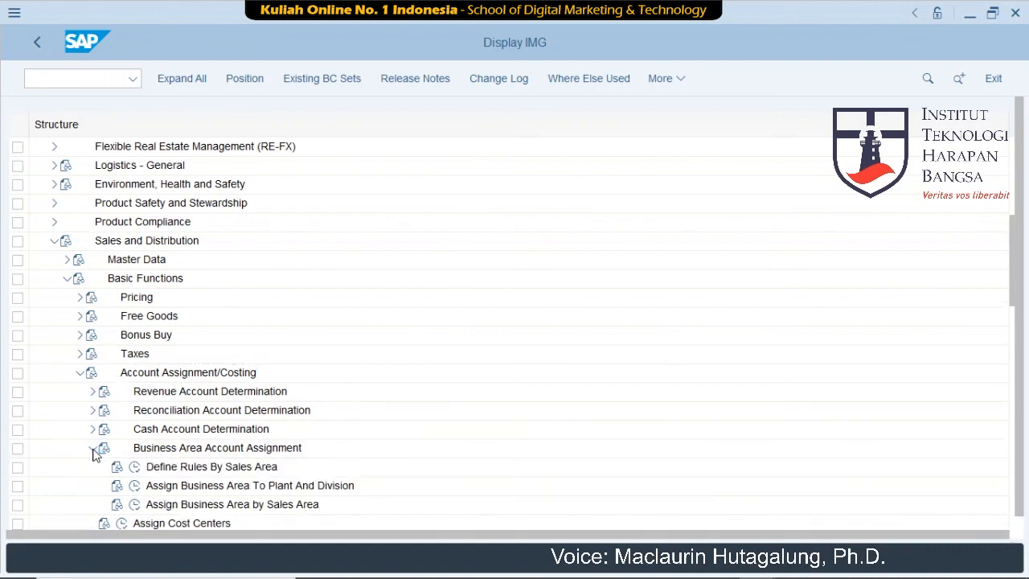
click(135, 469)
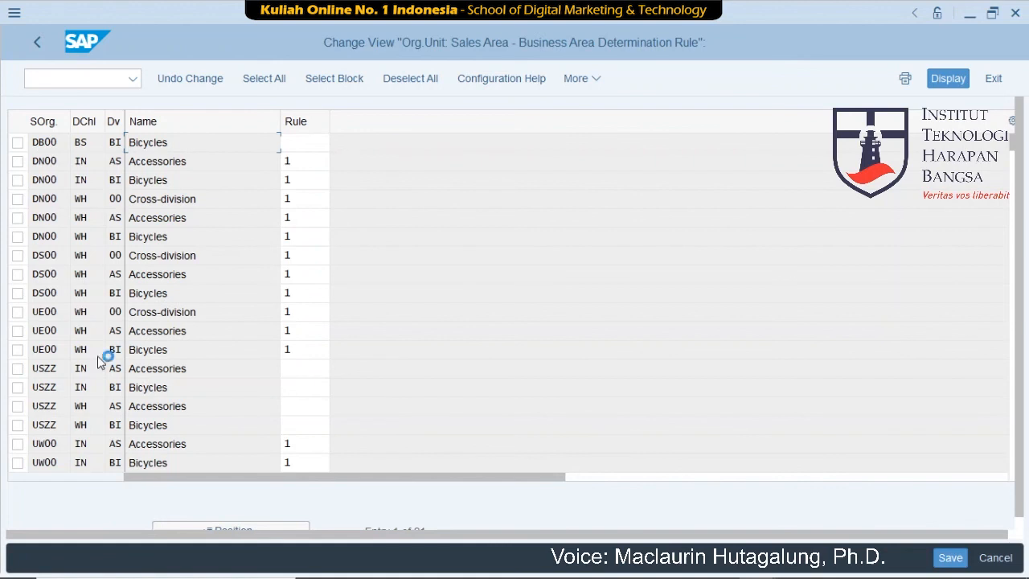
Assign business area determination rule 001 to the two USZZ rows of distribution channel IN, divisions AS and BI.
click(297, 369)
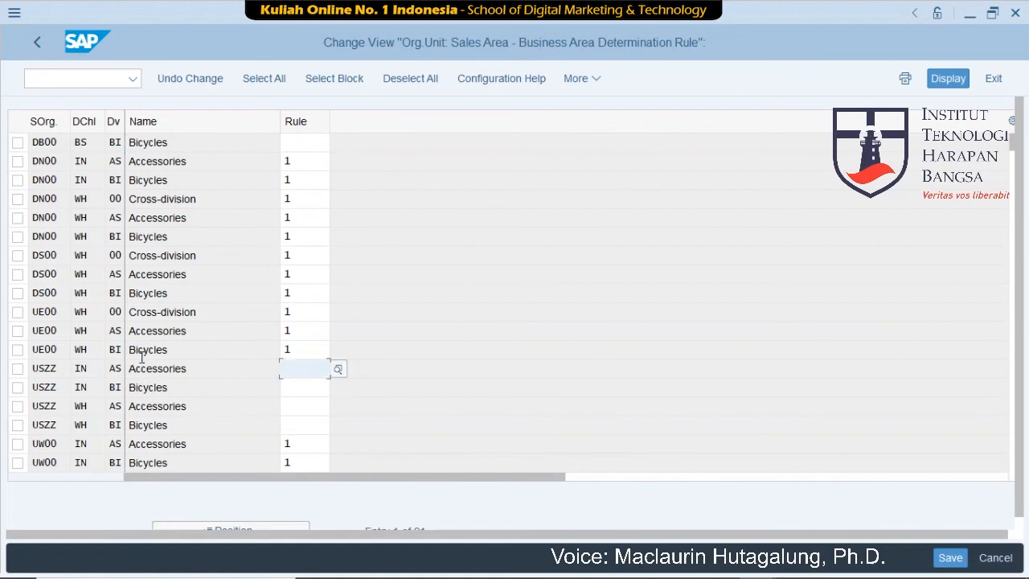
text(1)
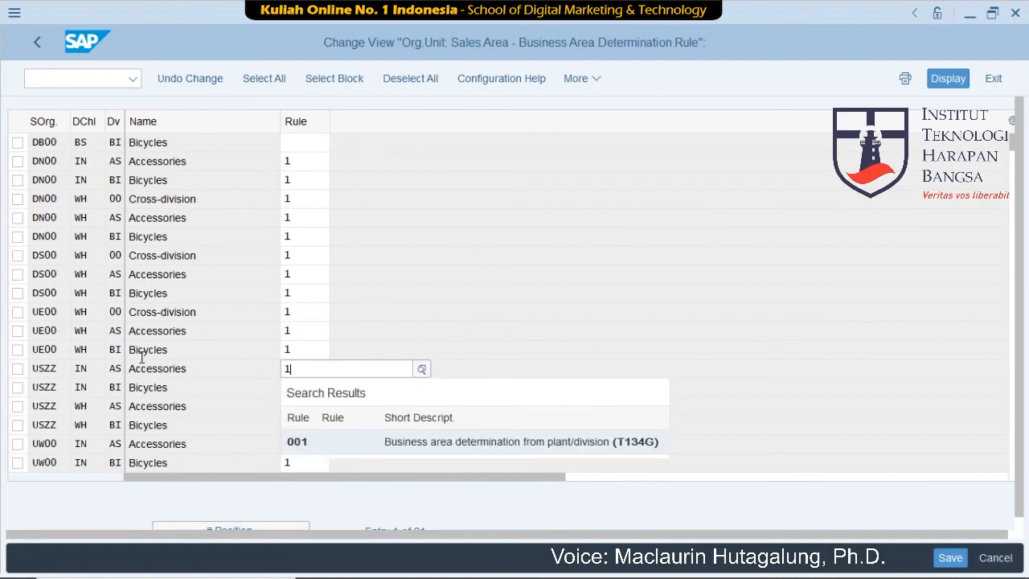
key(Return)
key(shift+Left)
key(shift+Left)
key(shift+Left)
key(ctrl+c)
key(Down)
key(ctrl+v)
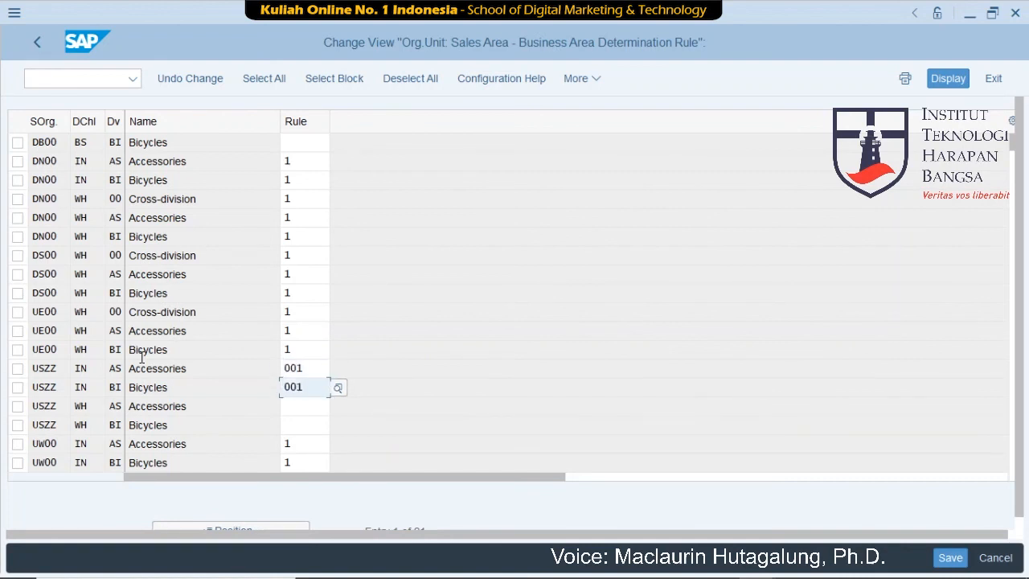
Assign rule 001 to the two USZZ rows of distribution channel WH, save the entries and exit the view.
key(Down)
key(ctrl+v)
key(Down)
key(ctrl+v)
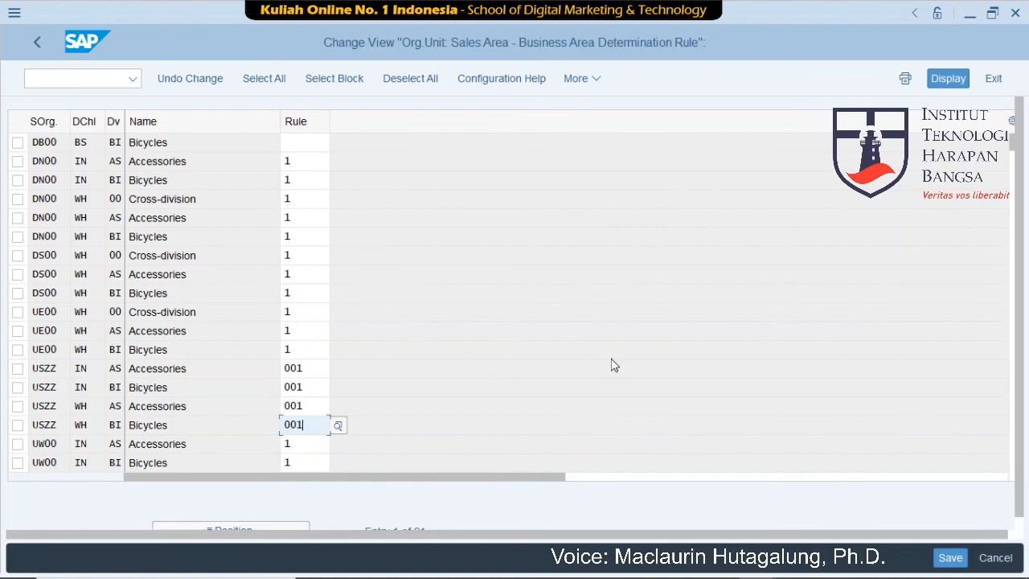
click(950, 560)
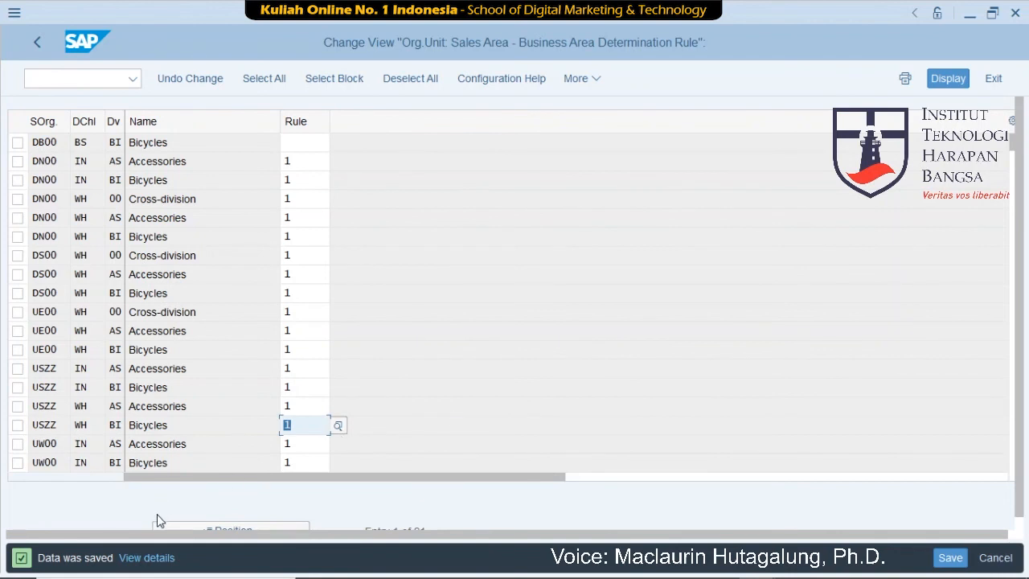
click(996, 83)
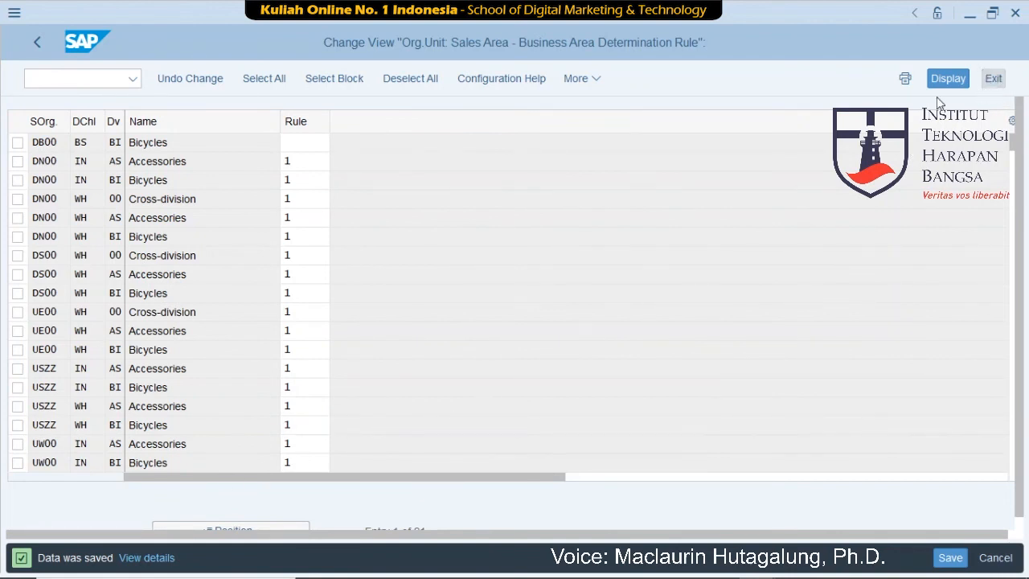